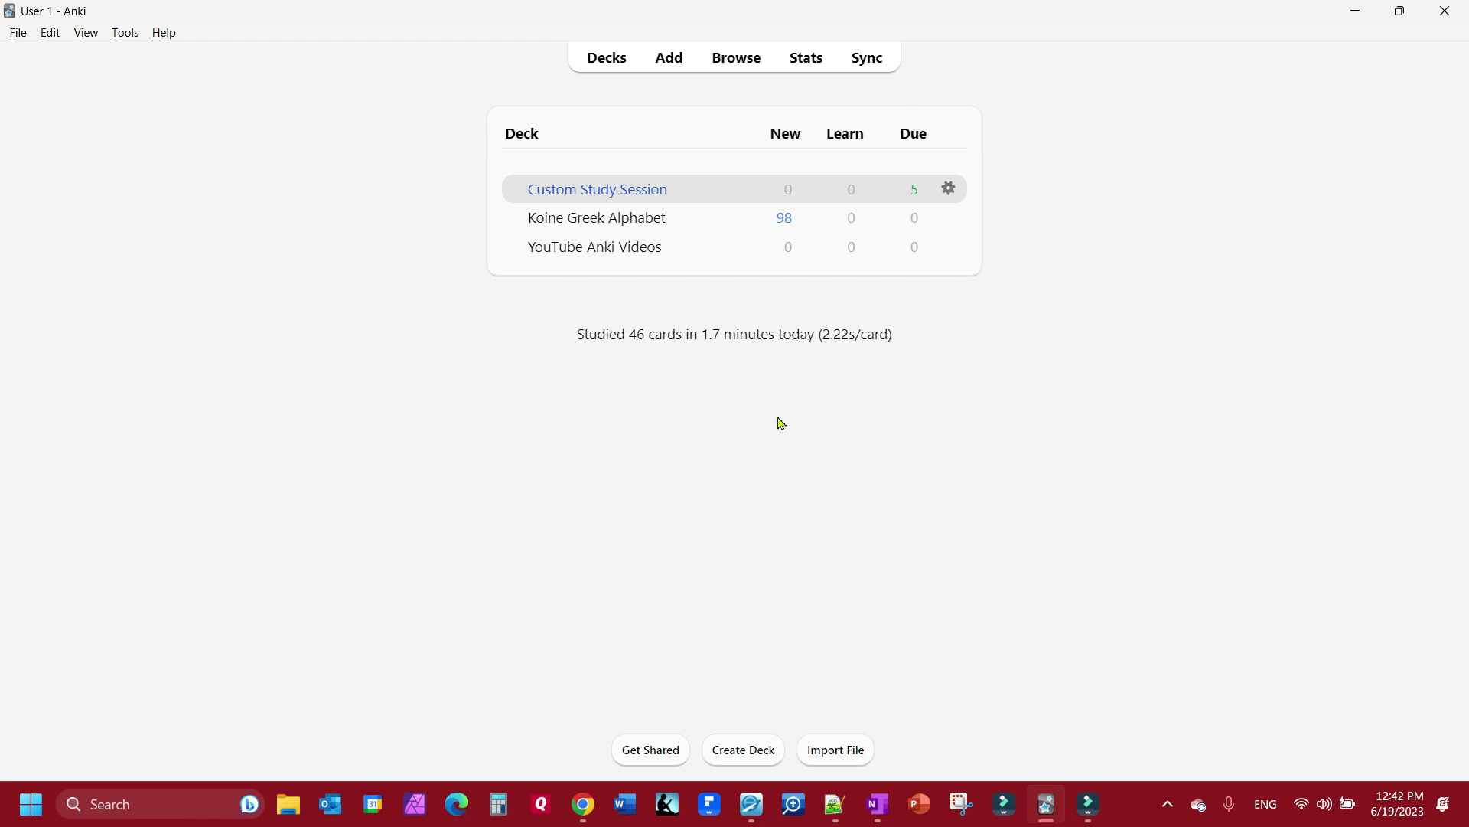
# Create a custom study session for the YouTube Anki Videos deck that reviews 1 day ahead
pyautogui.click(578, 256)
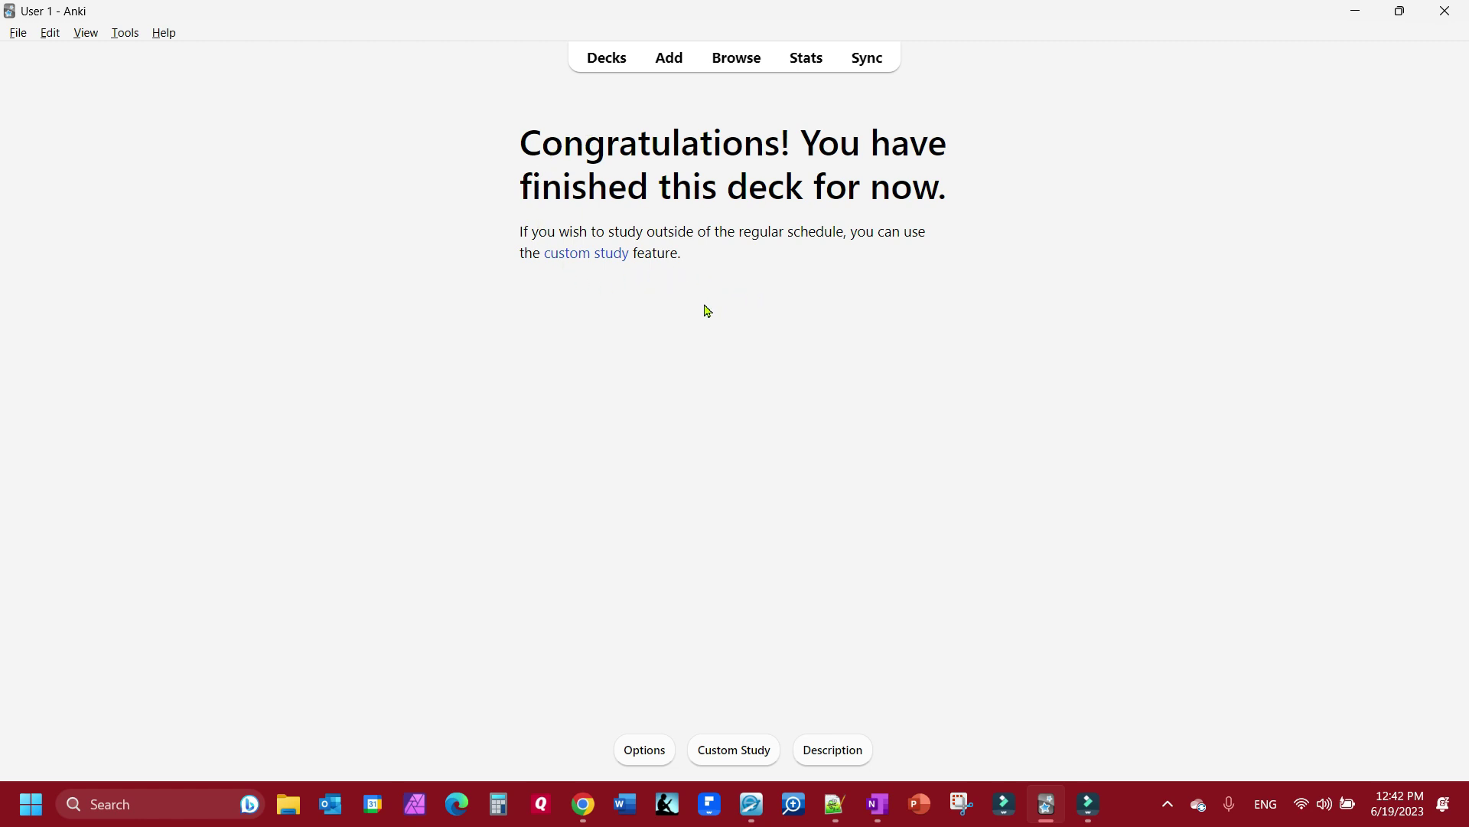
pyautogui.click(719, 746)
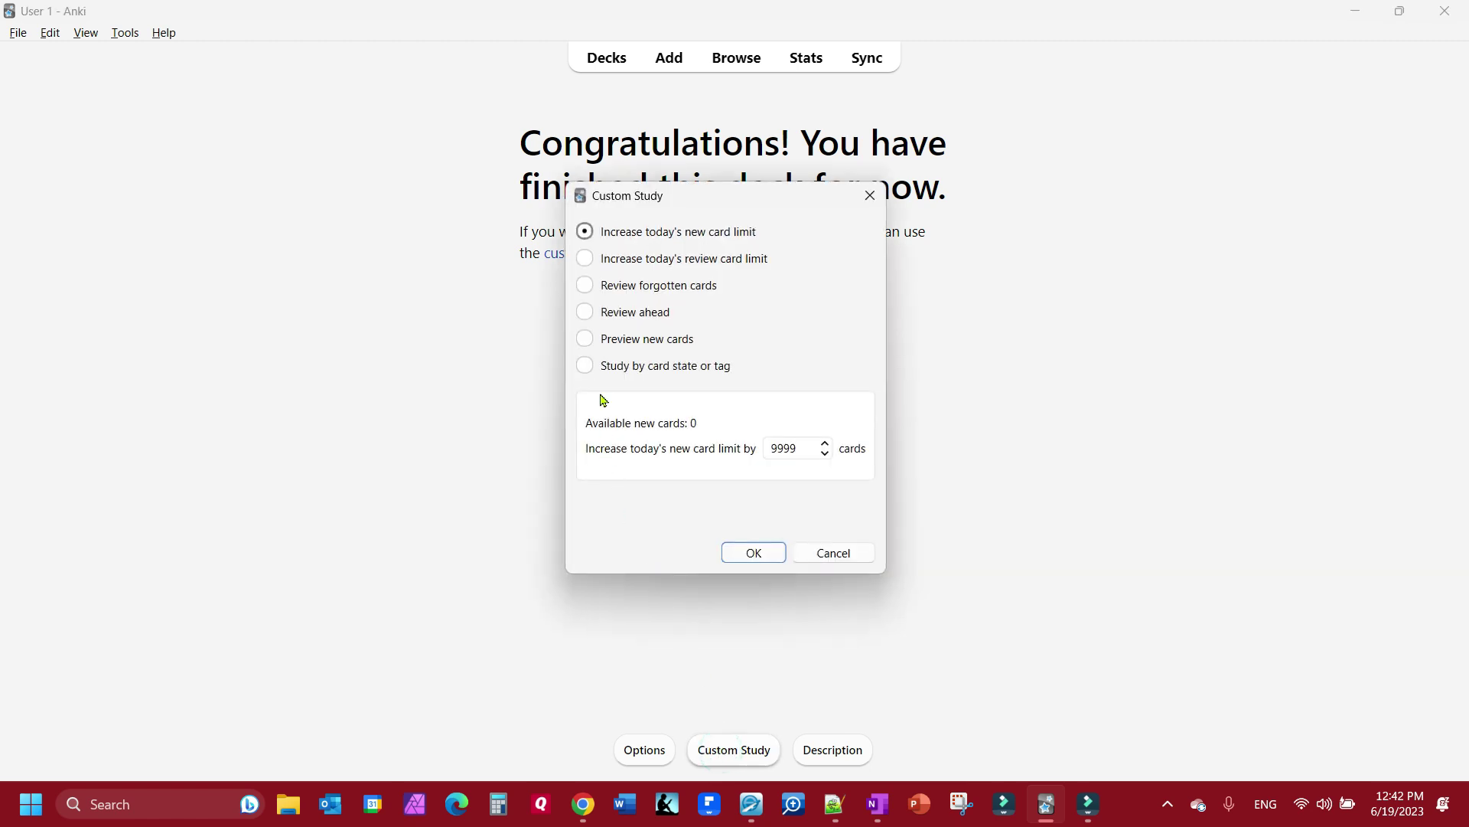
pyautogui.click(589, 315)
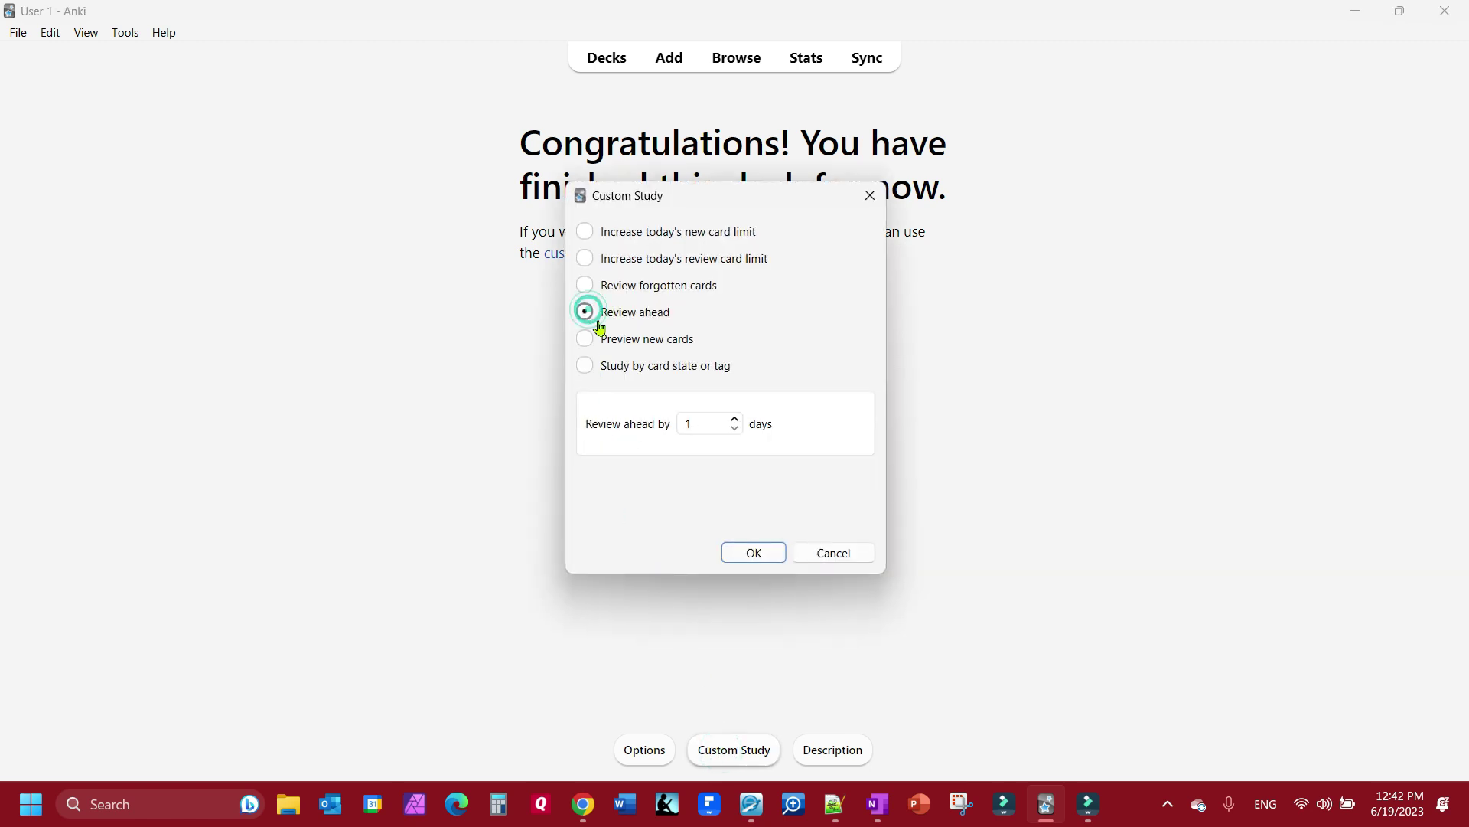
pyautogui.click(755, 553)
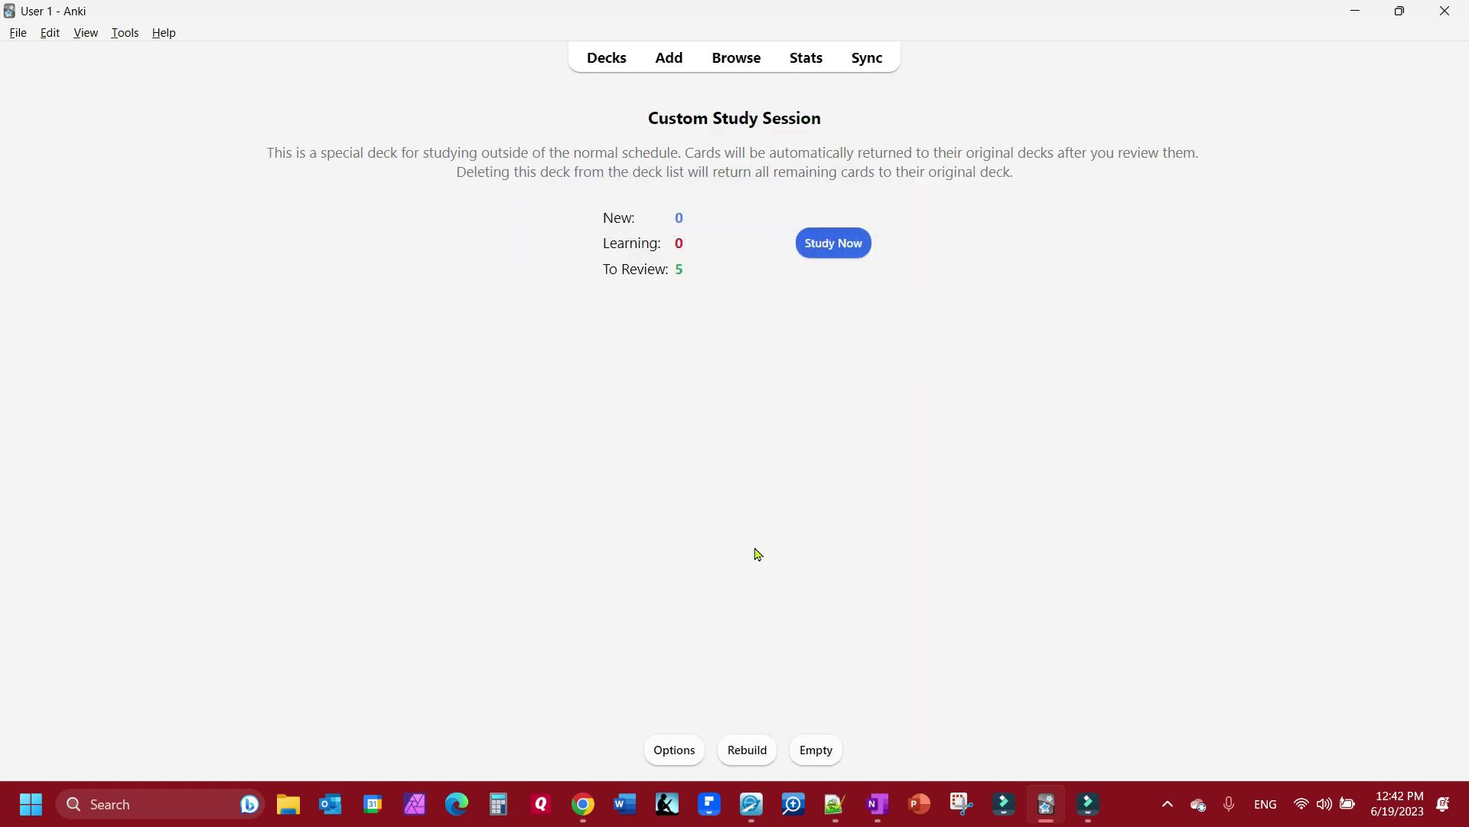
# Study the custom session's back-muscle cards, including Latissimus dorsi, Trapezius and Levator scapulae, to the end
pyautogui.click(840, 251)
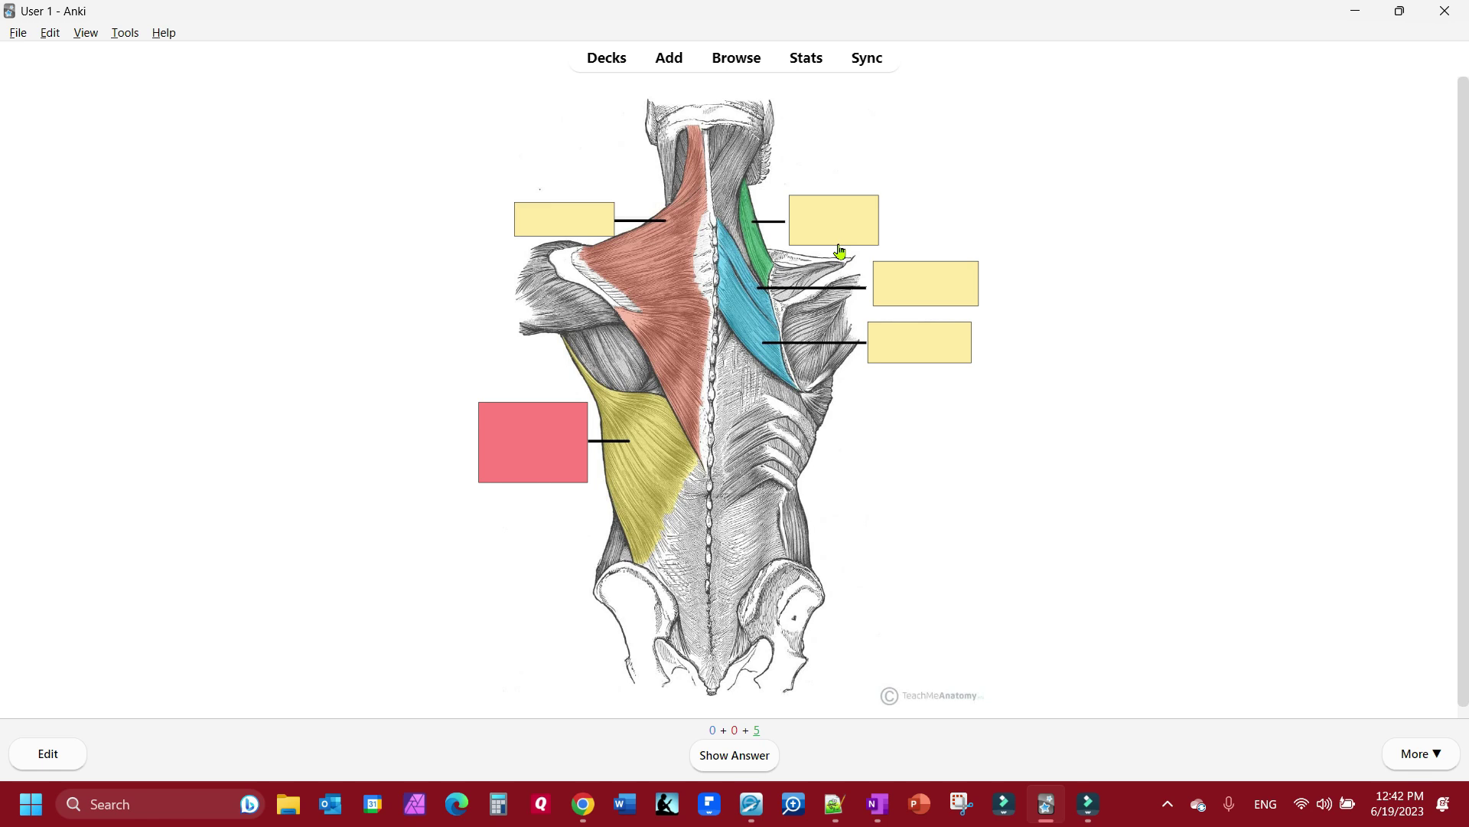
pyautogui.press('space')
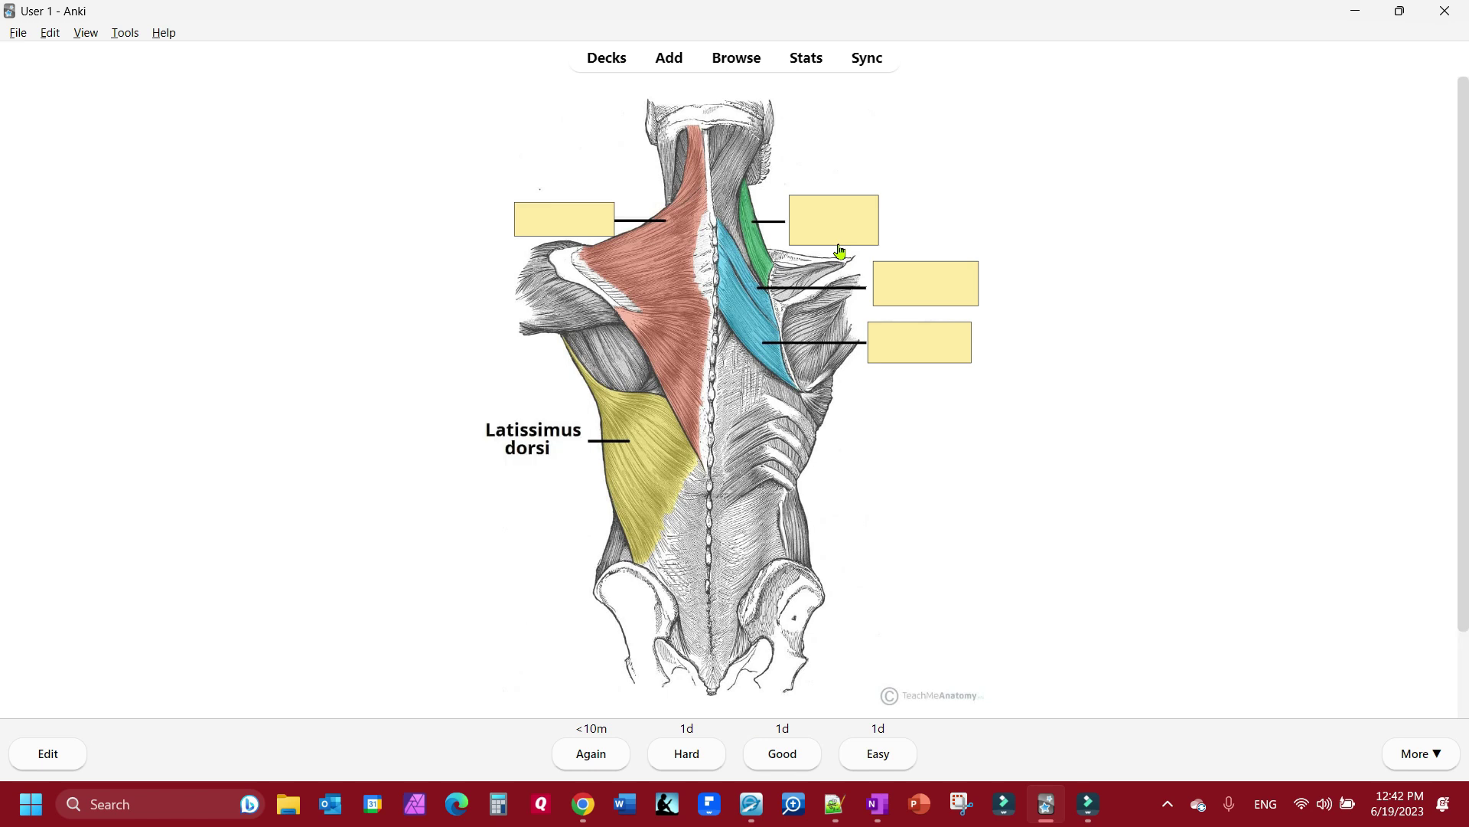
pyautogui.press('space')
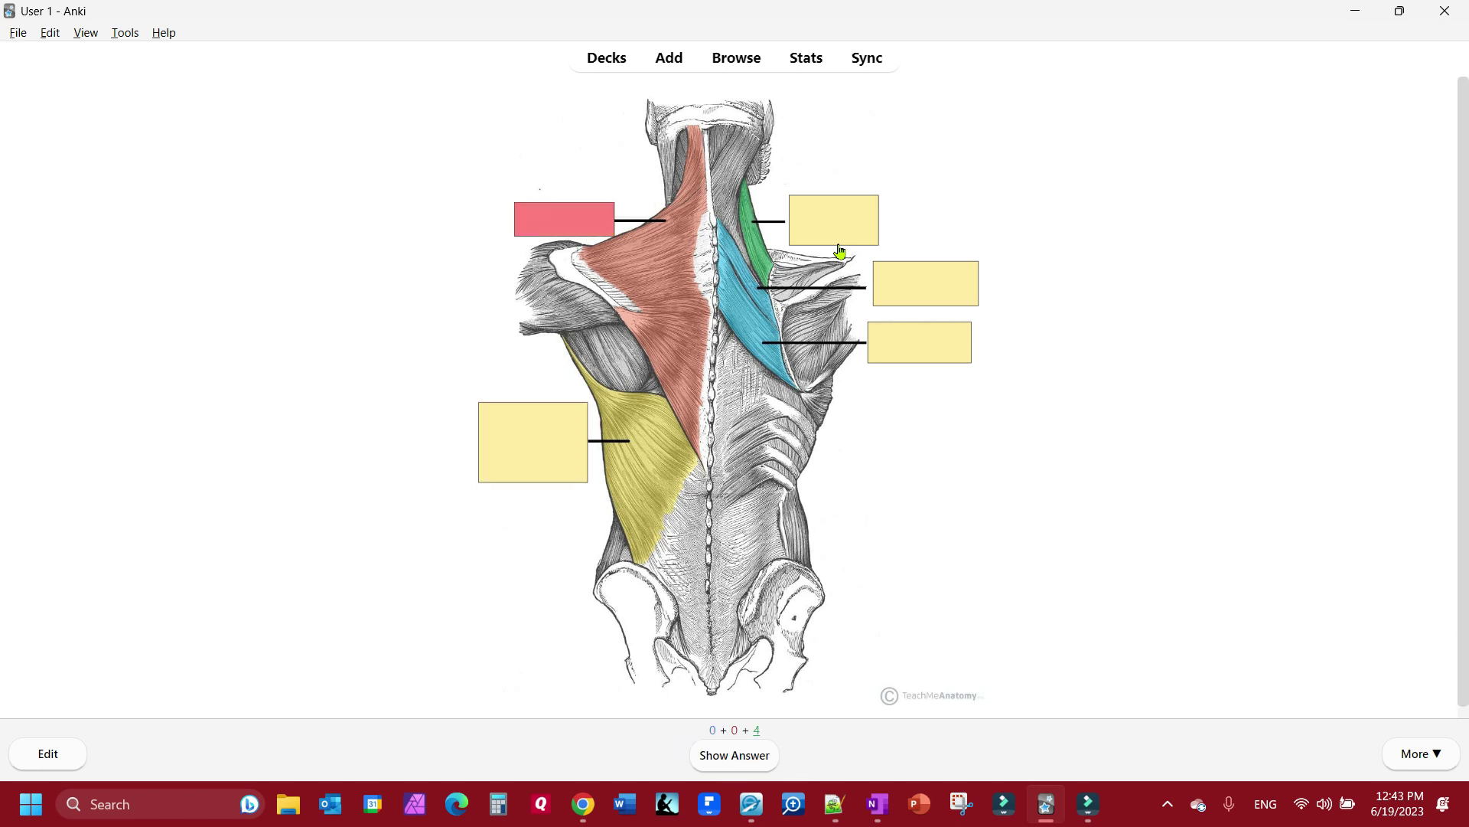
pyautogui.press('space')
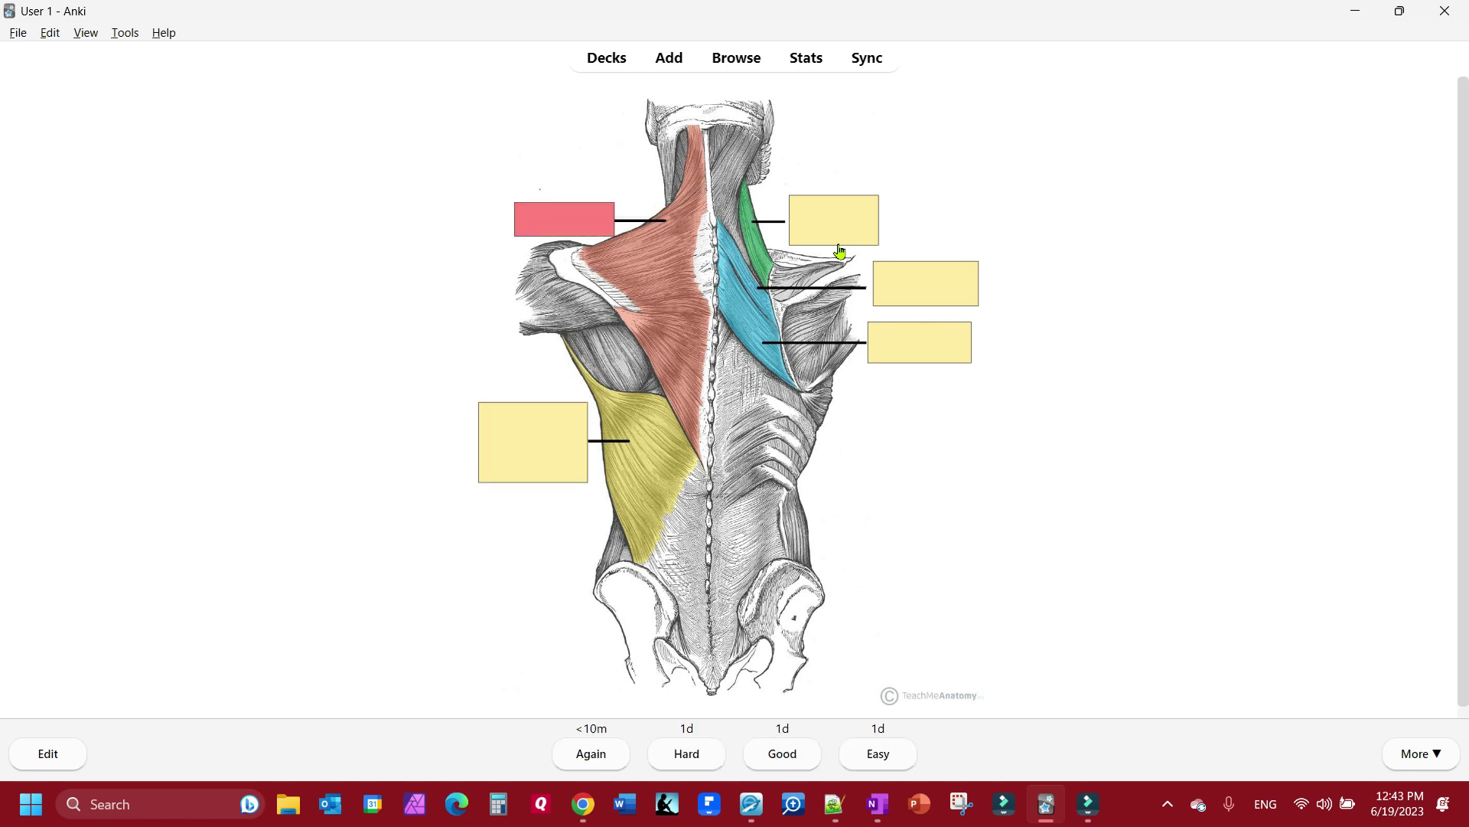
pyautogui.press('space')
pyautogui.press('space')
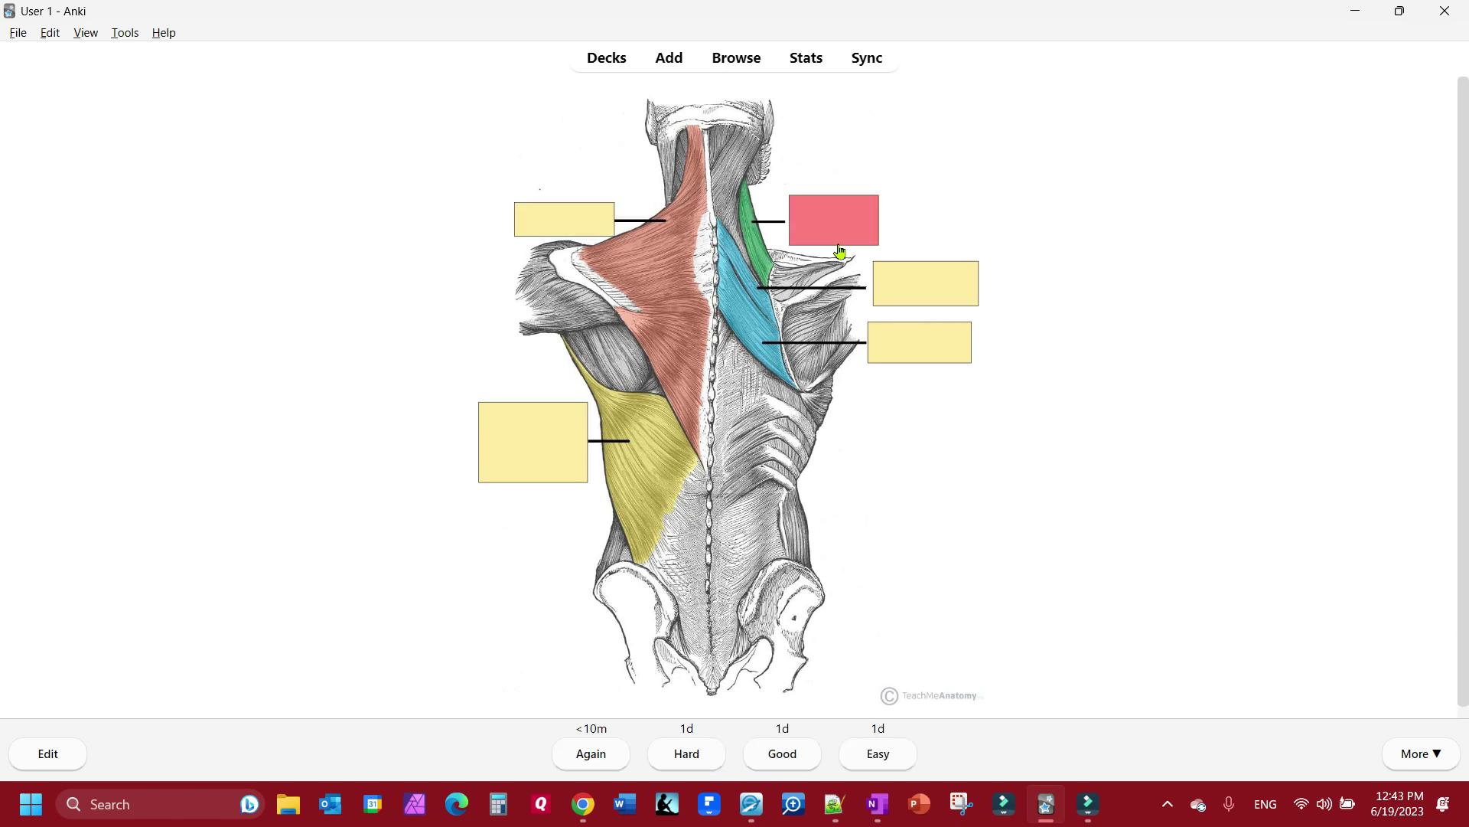
pyautogui.press('space')
pyautogui.press('space')
pyautogui.press('space')
pyautogui.press('space')
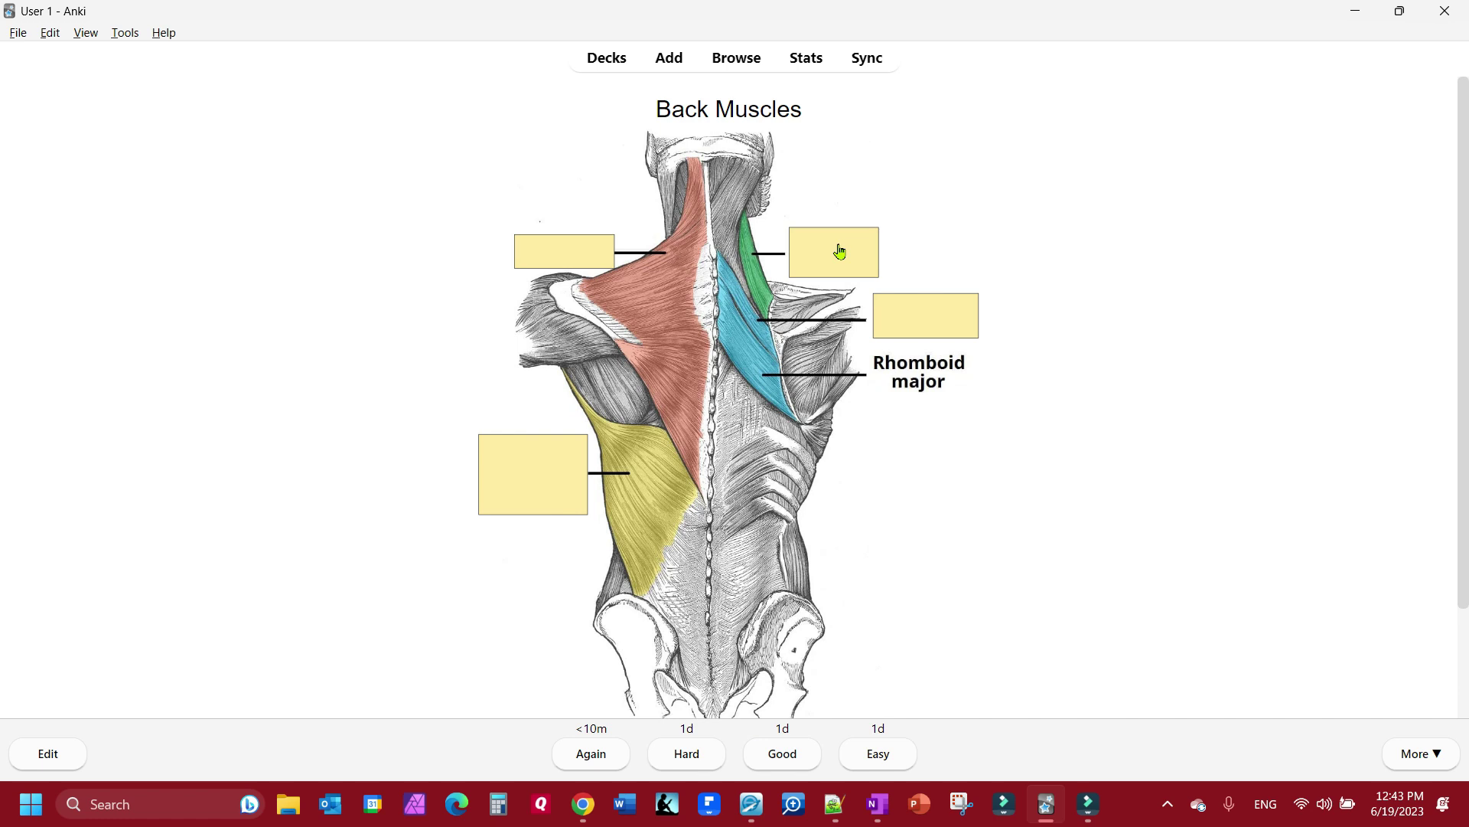
pyautogui.press('space')
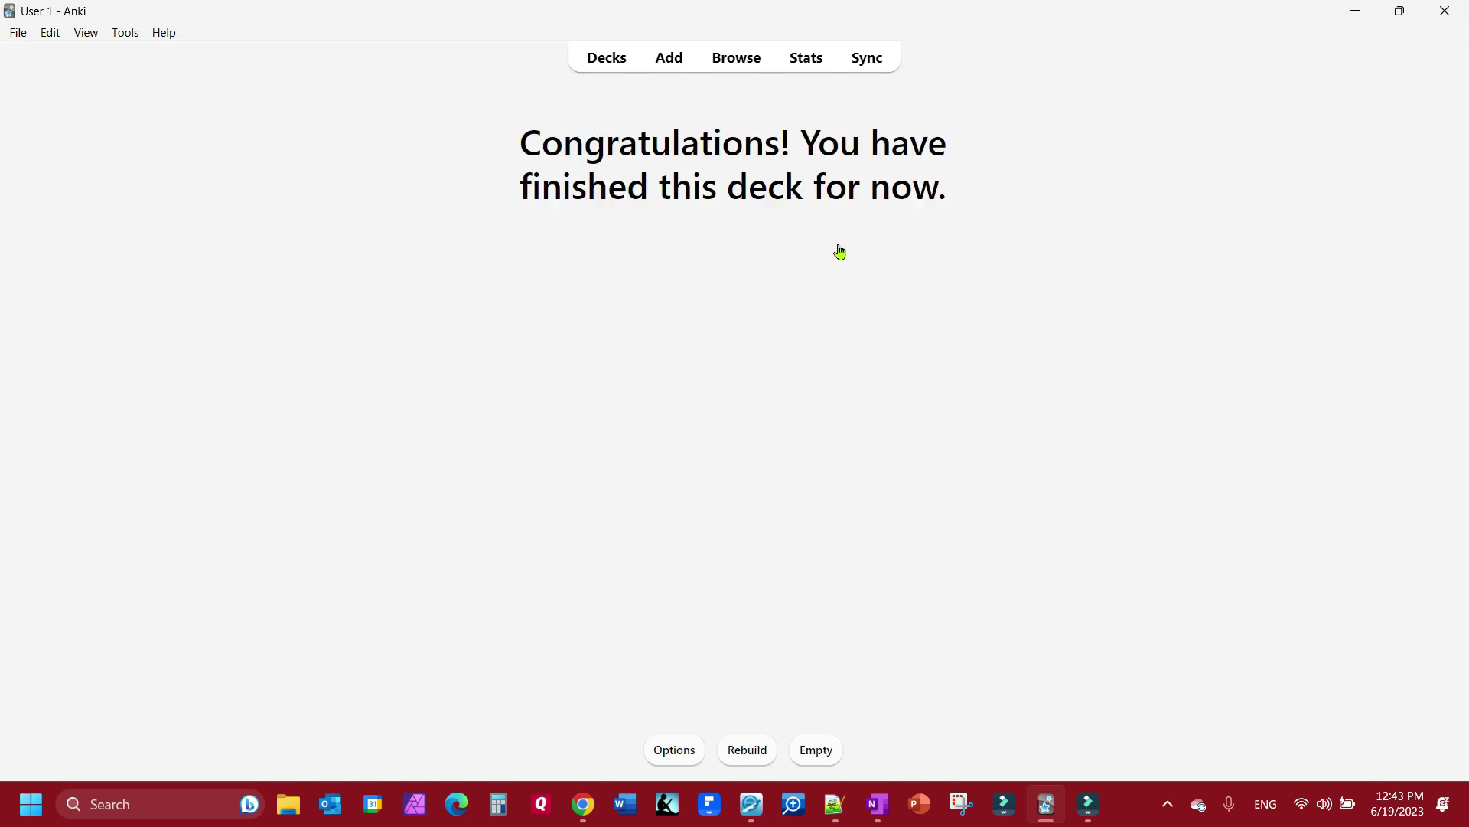
# Rebuild the Custom Study Session and review its cards again, including Rhomboid minor and major
pyautogui.click(744, 760)
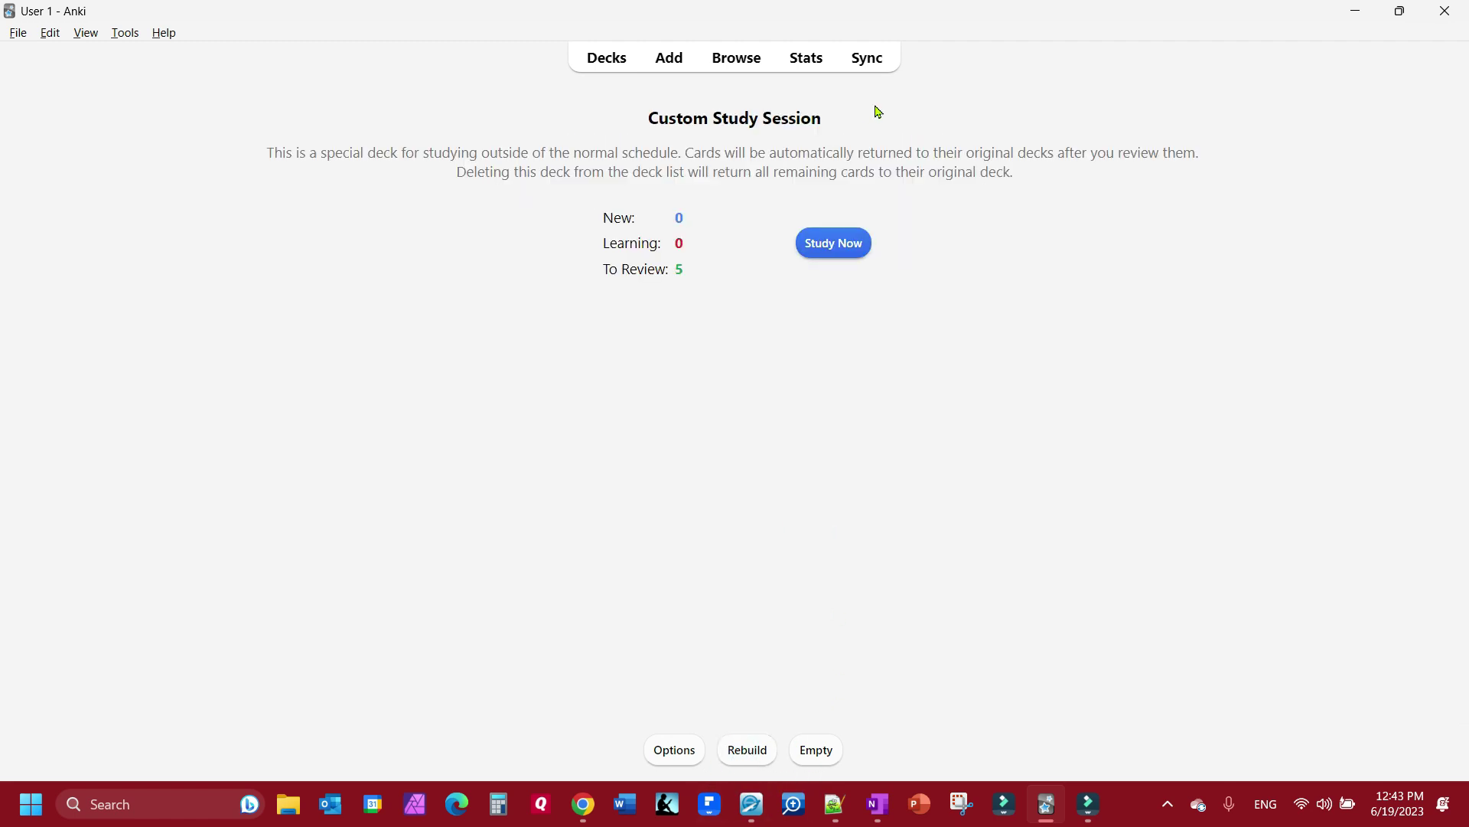
pyautogui.click(843, 253)
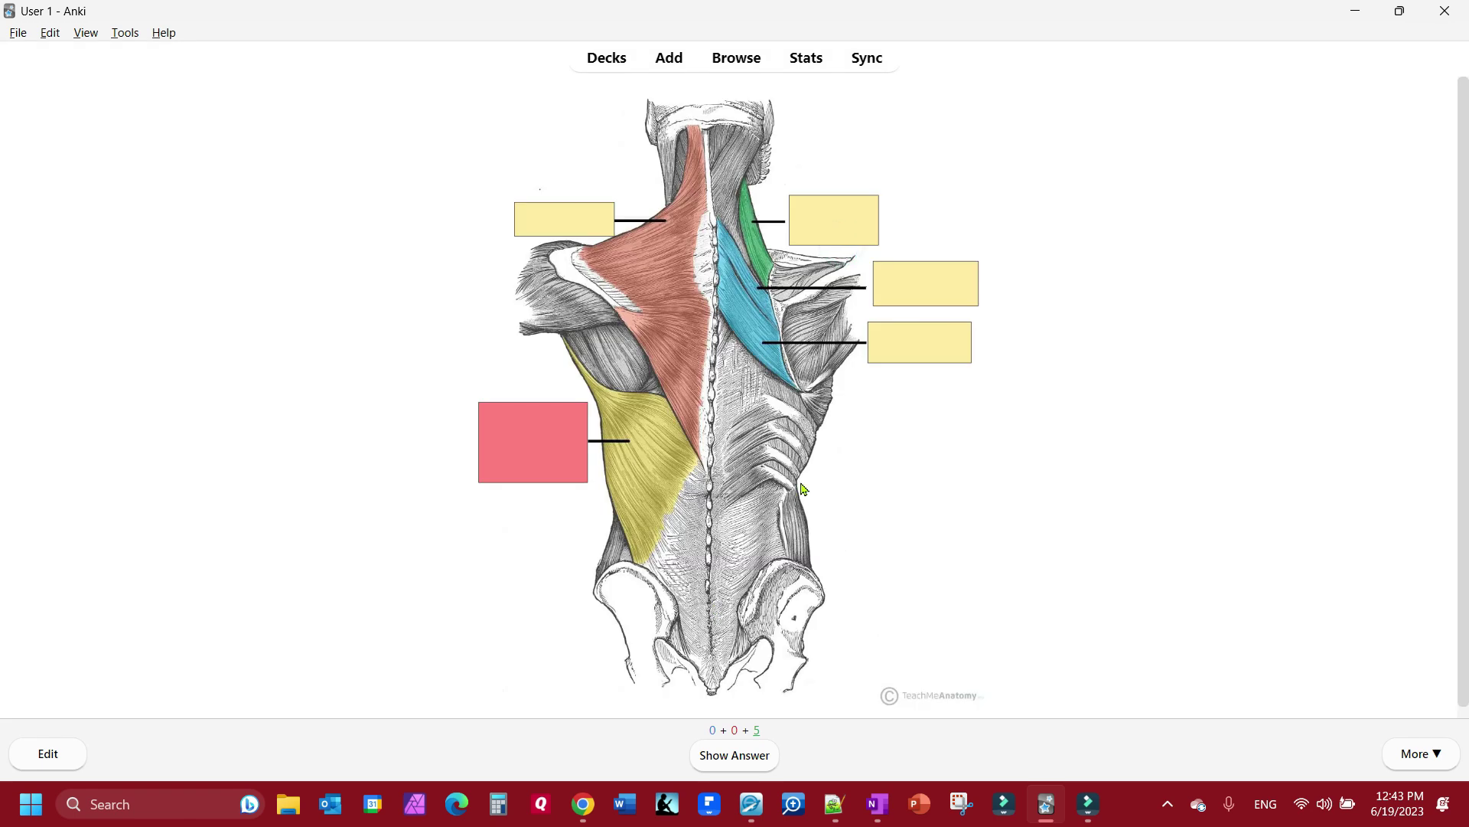
pyautogui.press('space')
pyautogui.press('space')
pyautogui.press('space')
pyautogui.press('space')
pyautogui.press('space')
pyautogui.press('space')
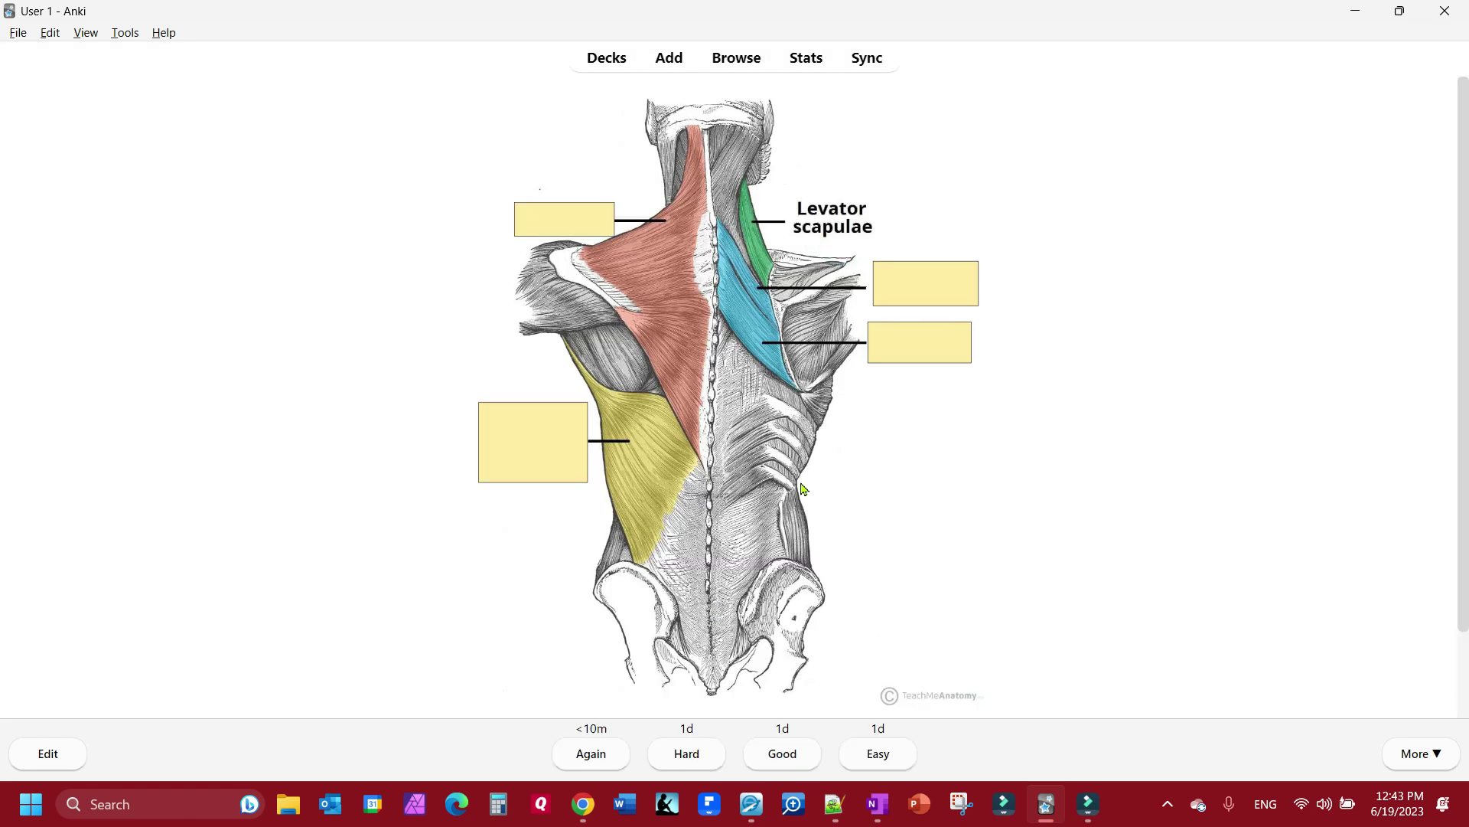
pyautogui.press('space')
pyautogui.press('space')
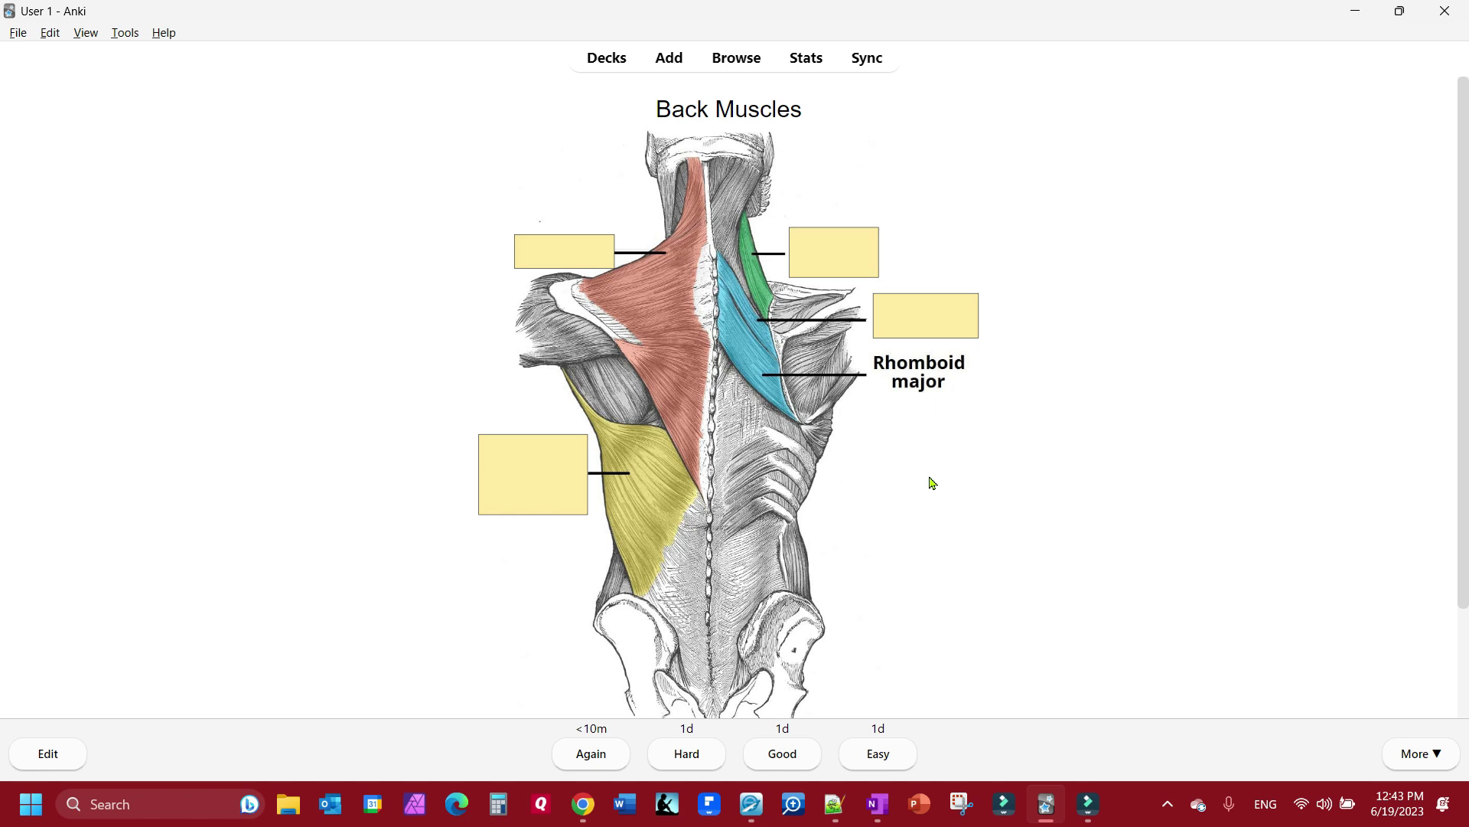
pyautogui.press('space')
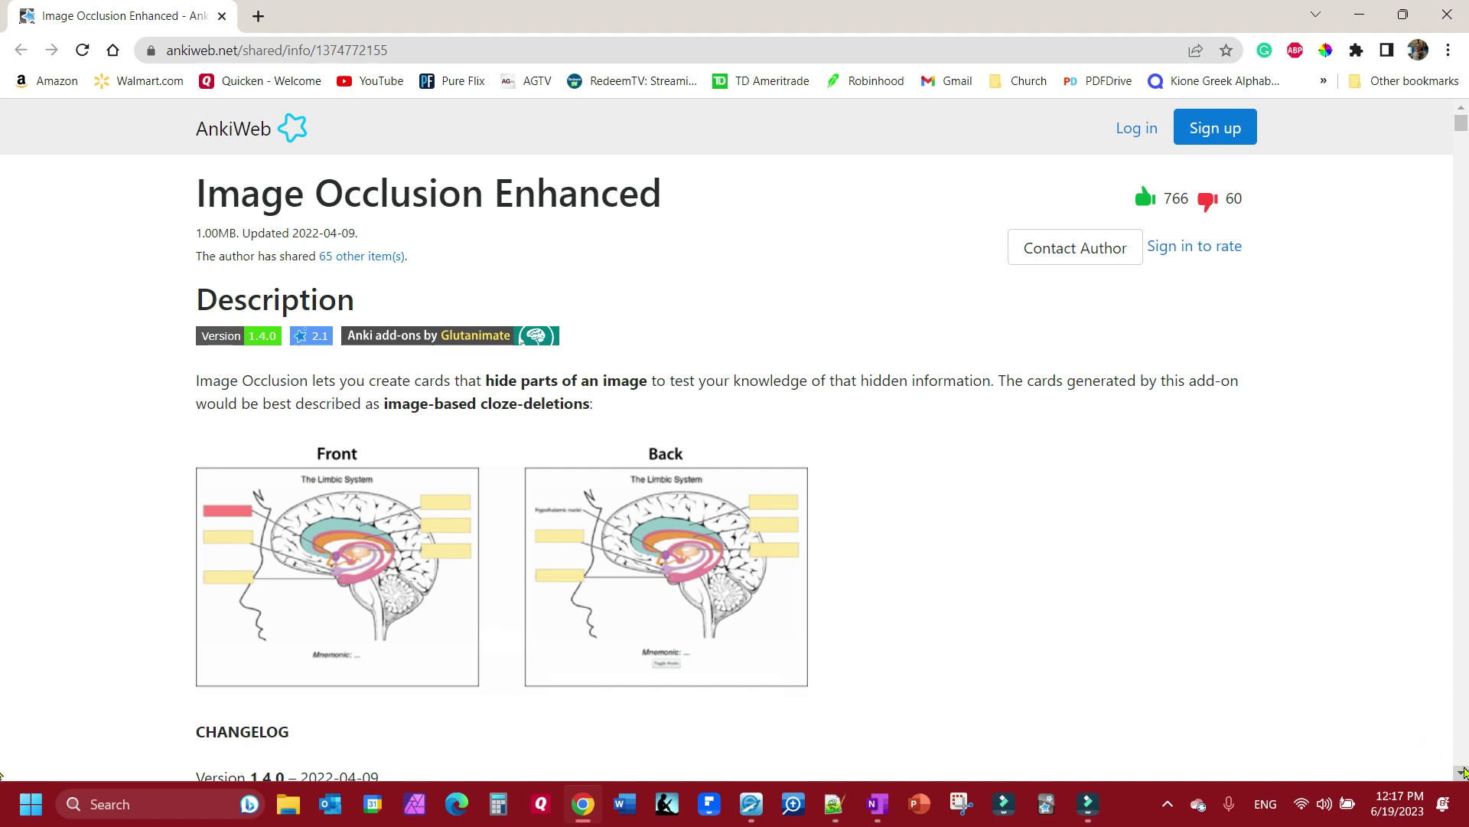
pyautogui.scroll(-20, 1464, 773)
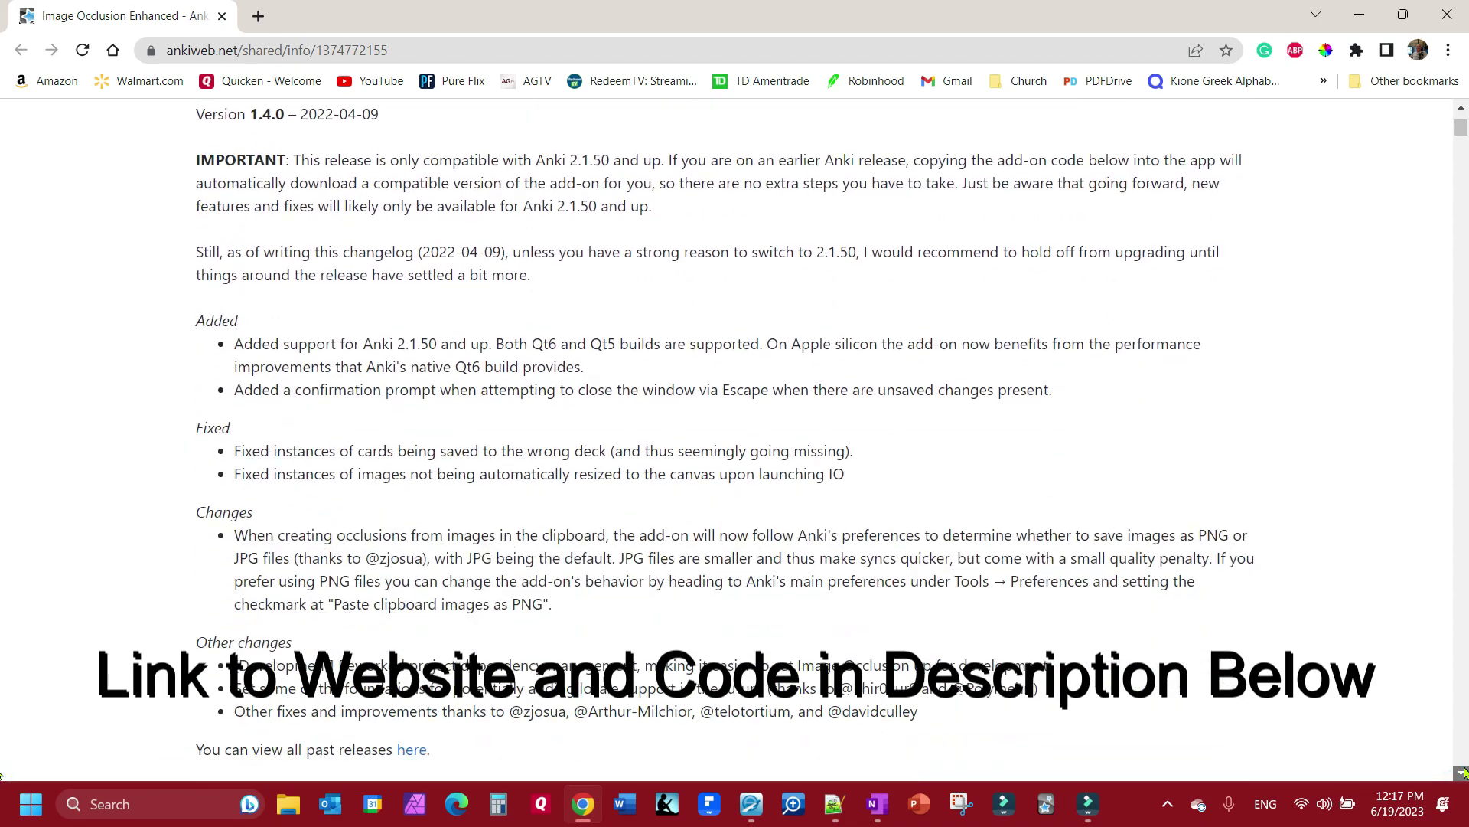
pyautogui.scroll(-20, 1463, 773)
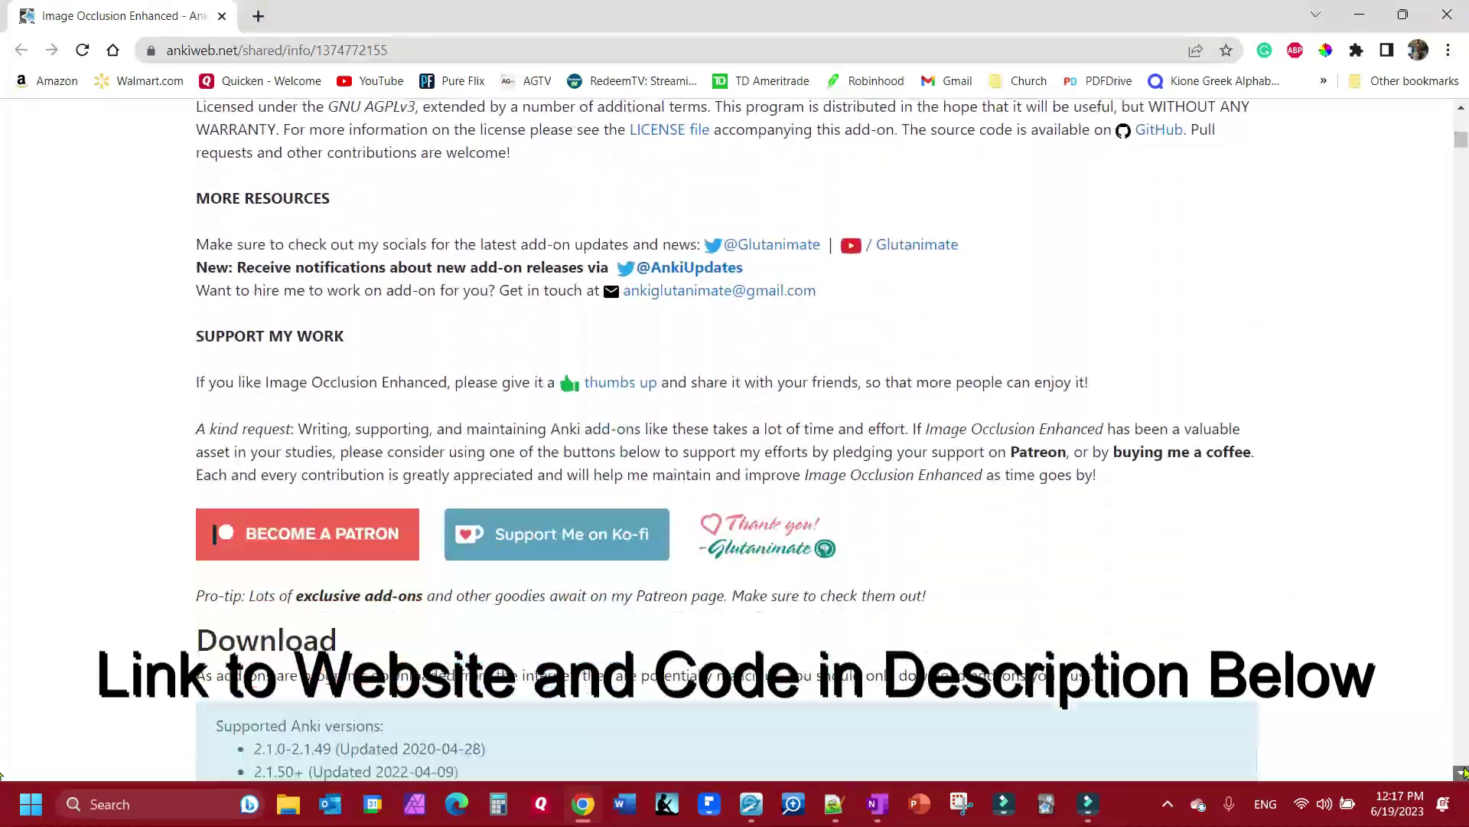
pyautogui.scroll(-1, 1463, 773)
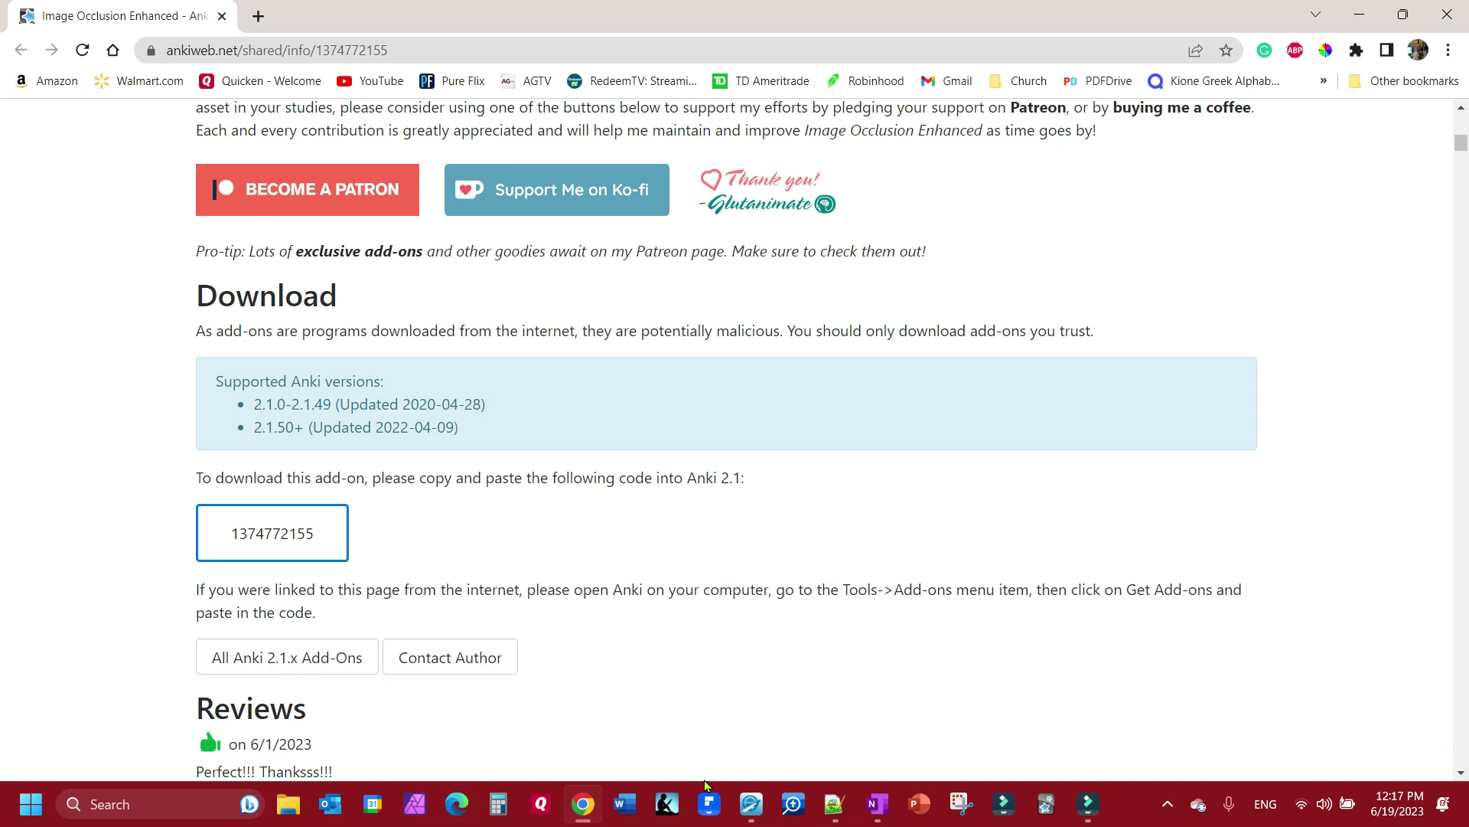
pyautogui.click(1041, 803)
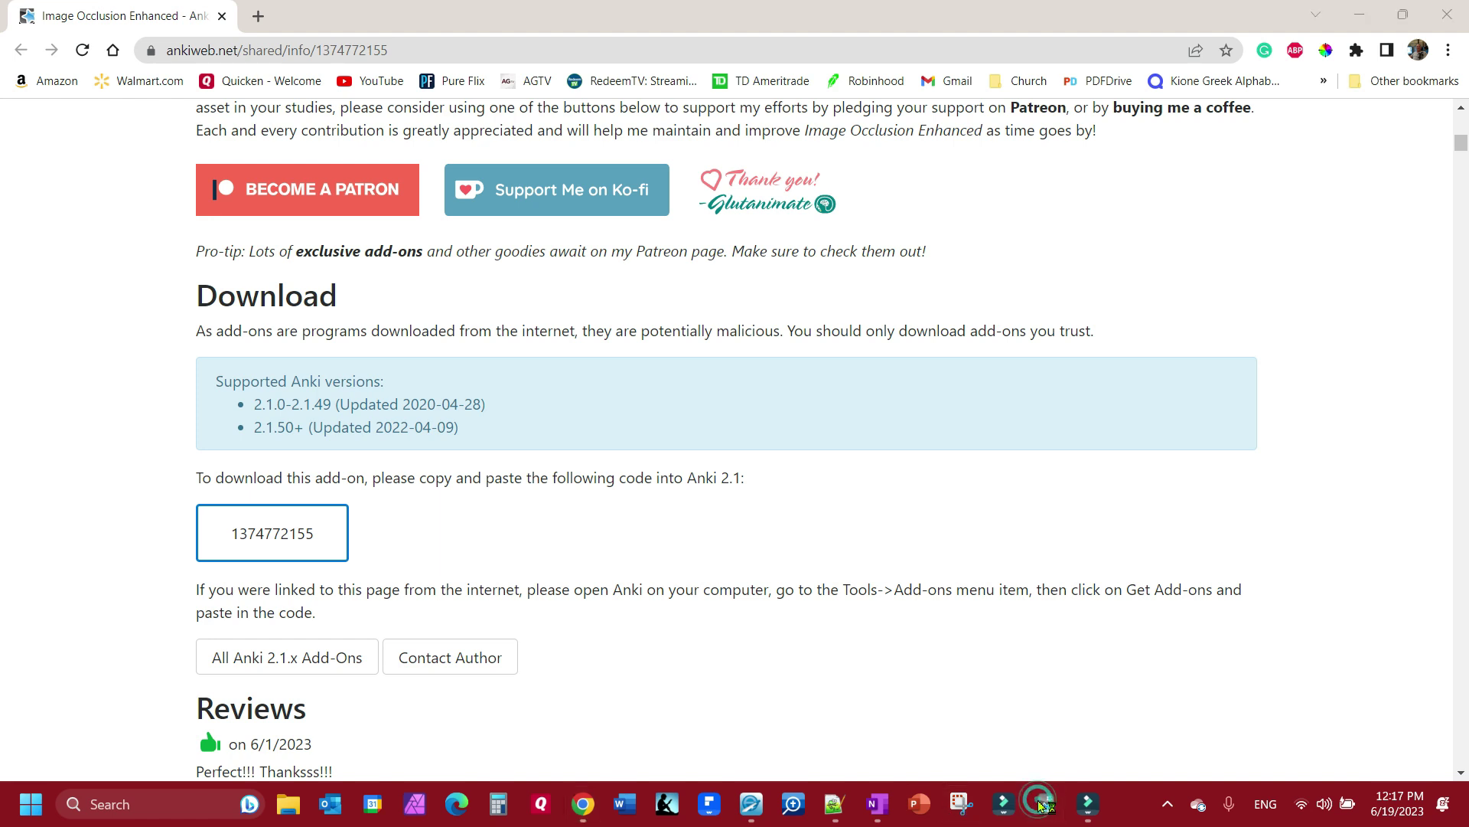
pyautogui.moveTo(327, 534); pyautogui.dragTo(233, 535)
pyautogui.hotkey('ctrl', 'c')
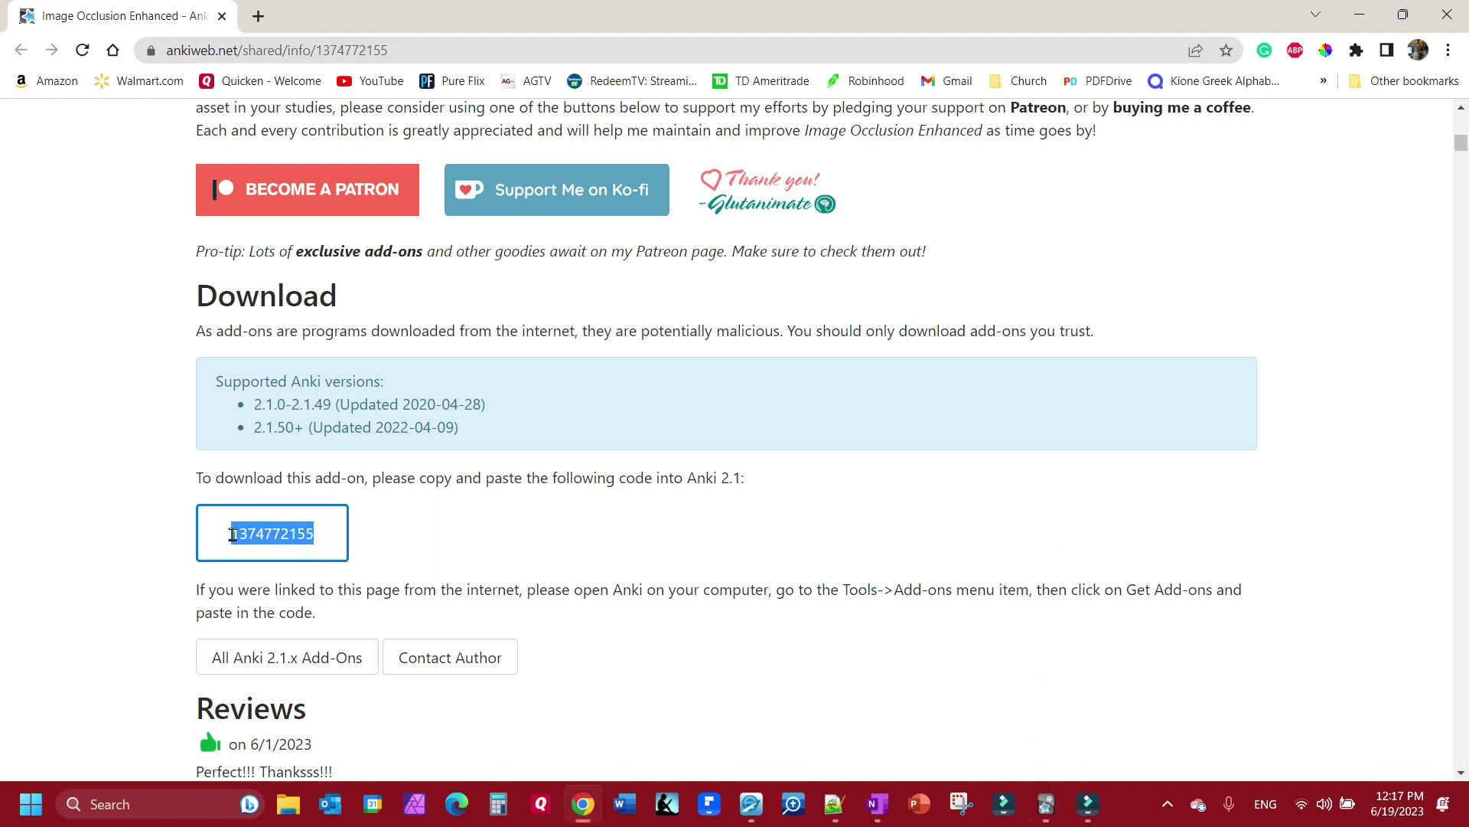
pyautogui.click(1046, 803)
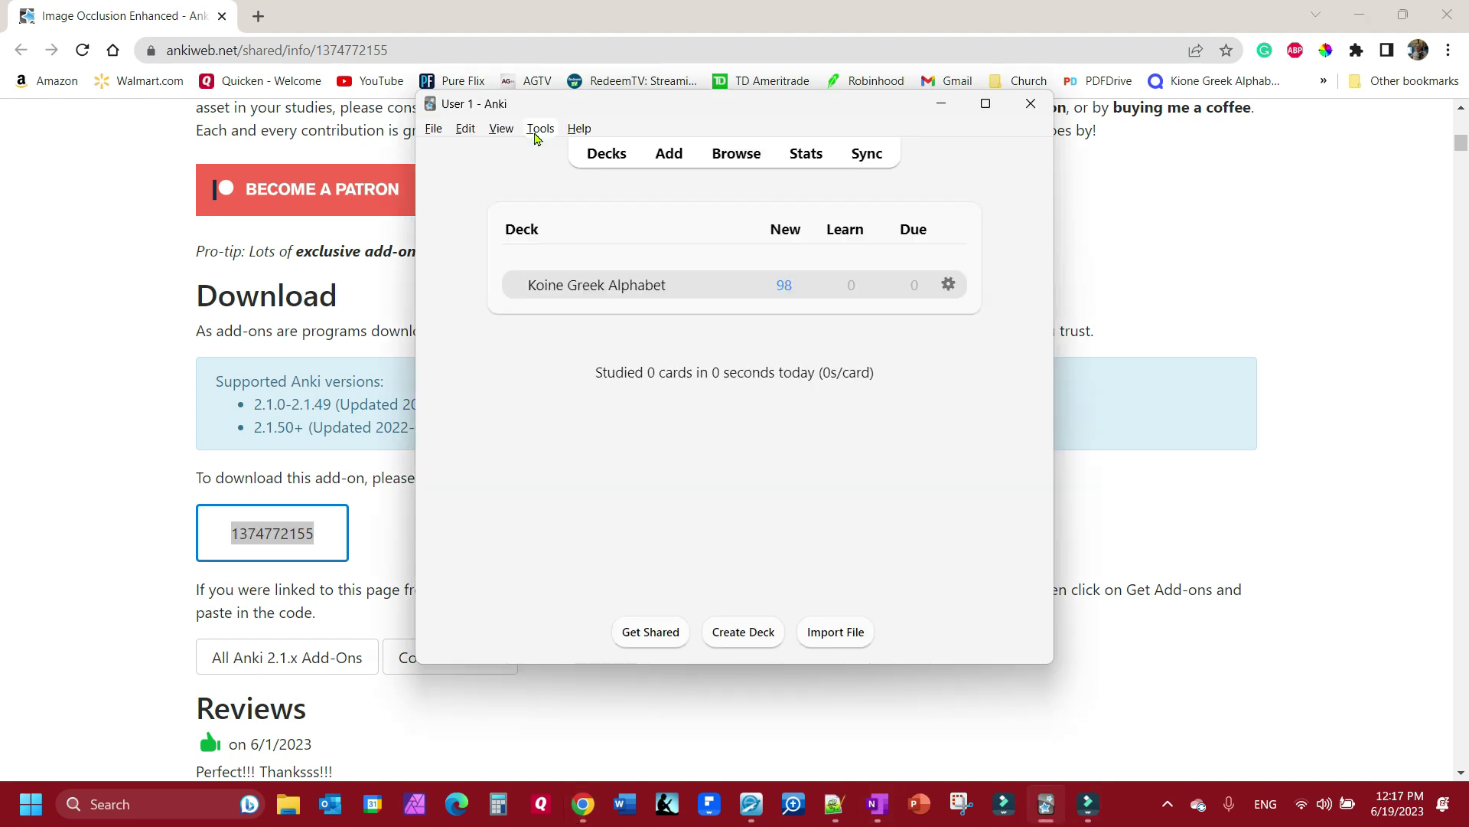
pyautogui.click(539, 132)
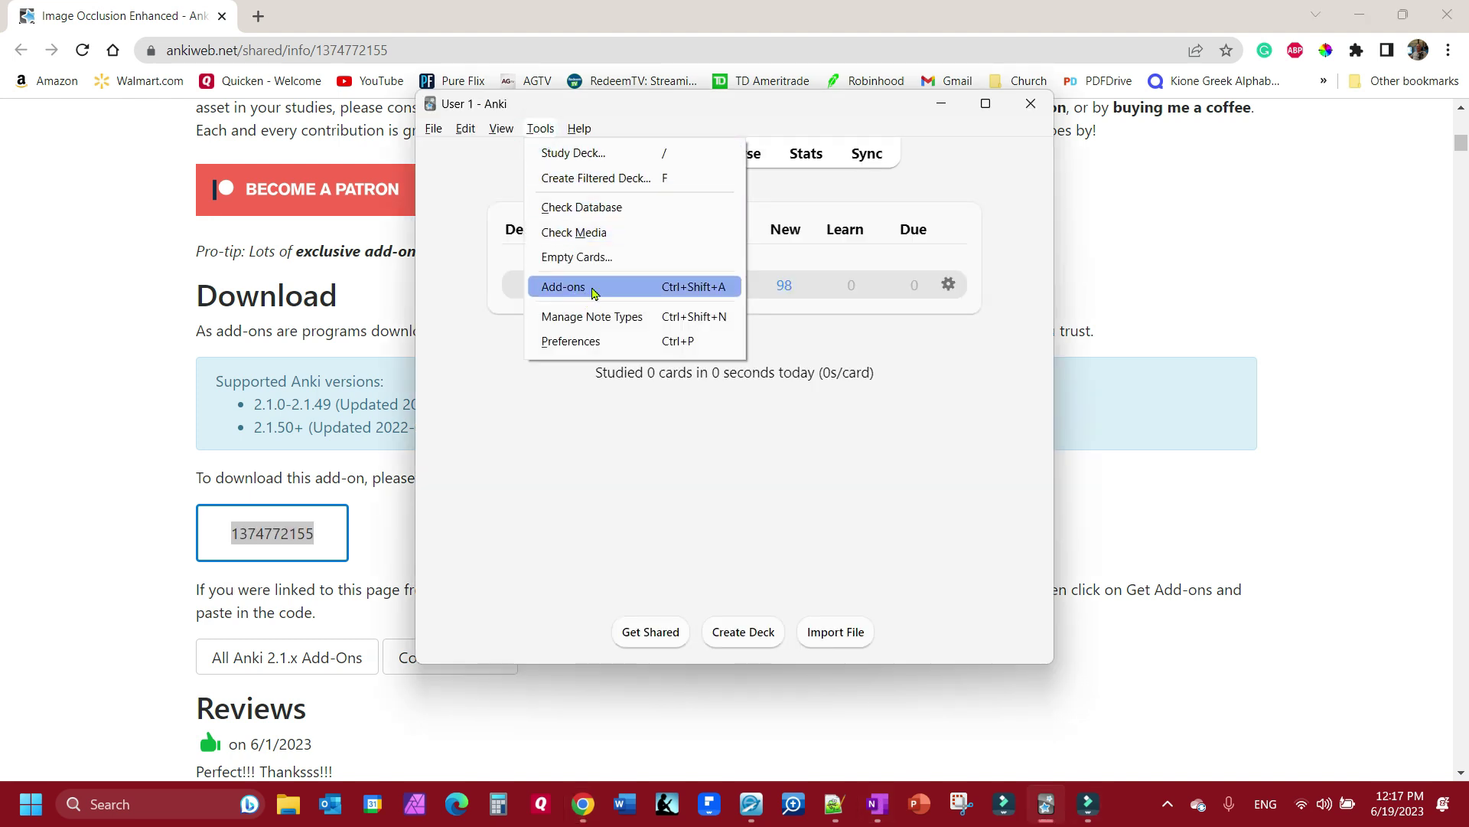
pyautogui.click(592, 289)
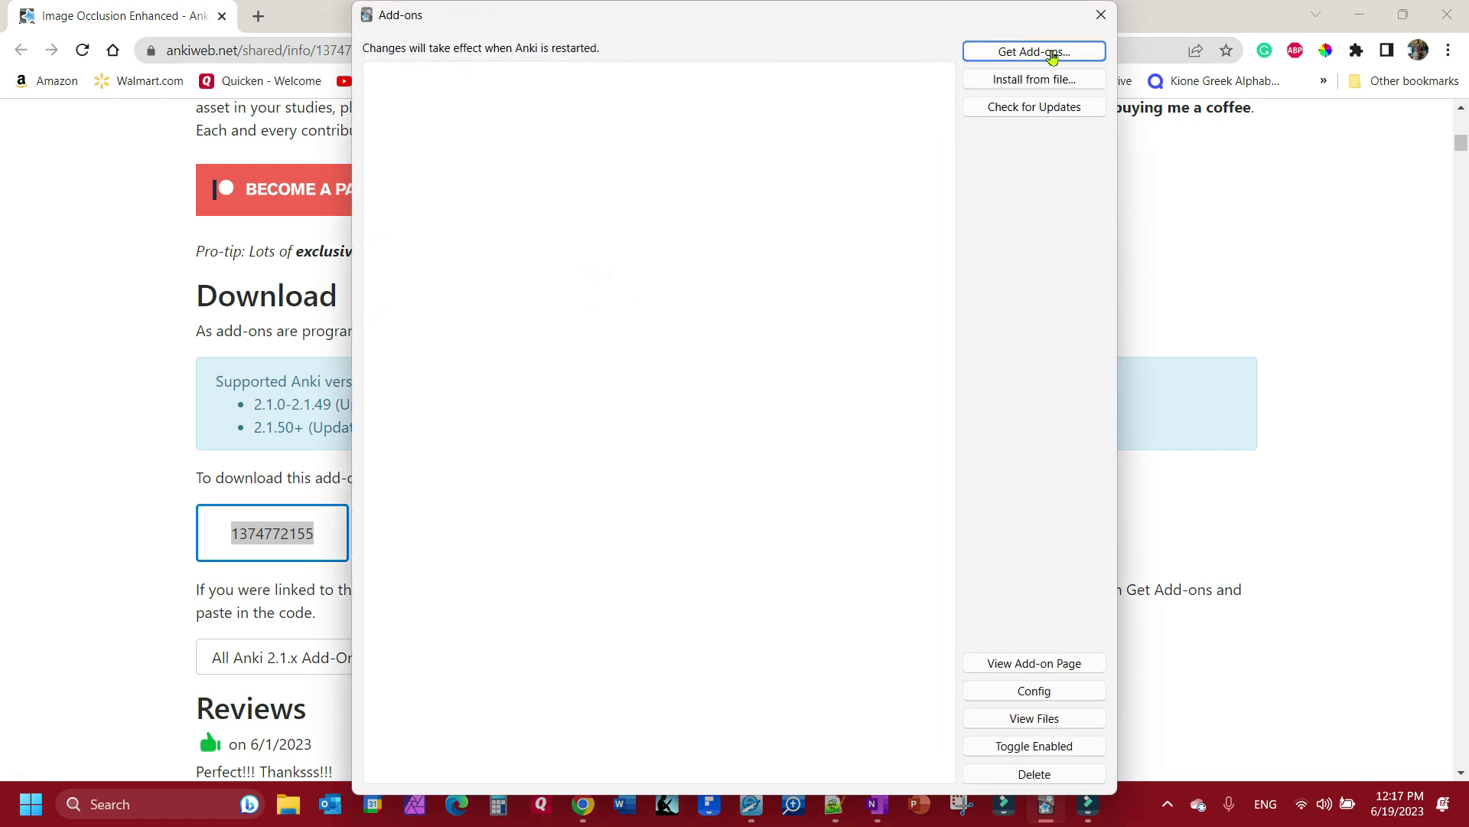
pyautogui.click(1053, 54)
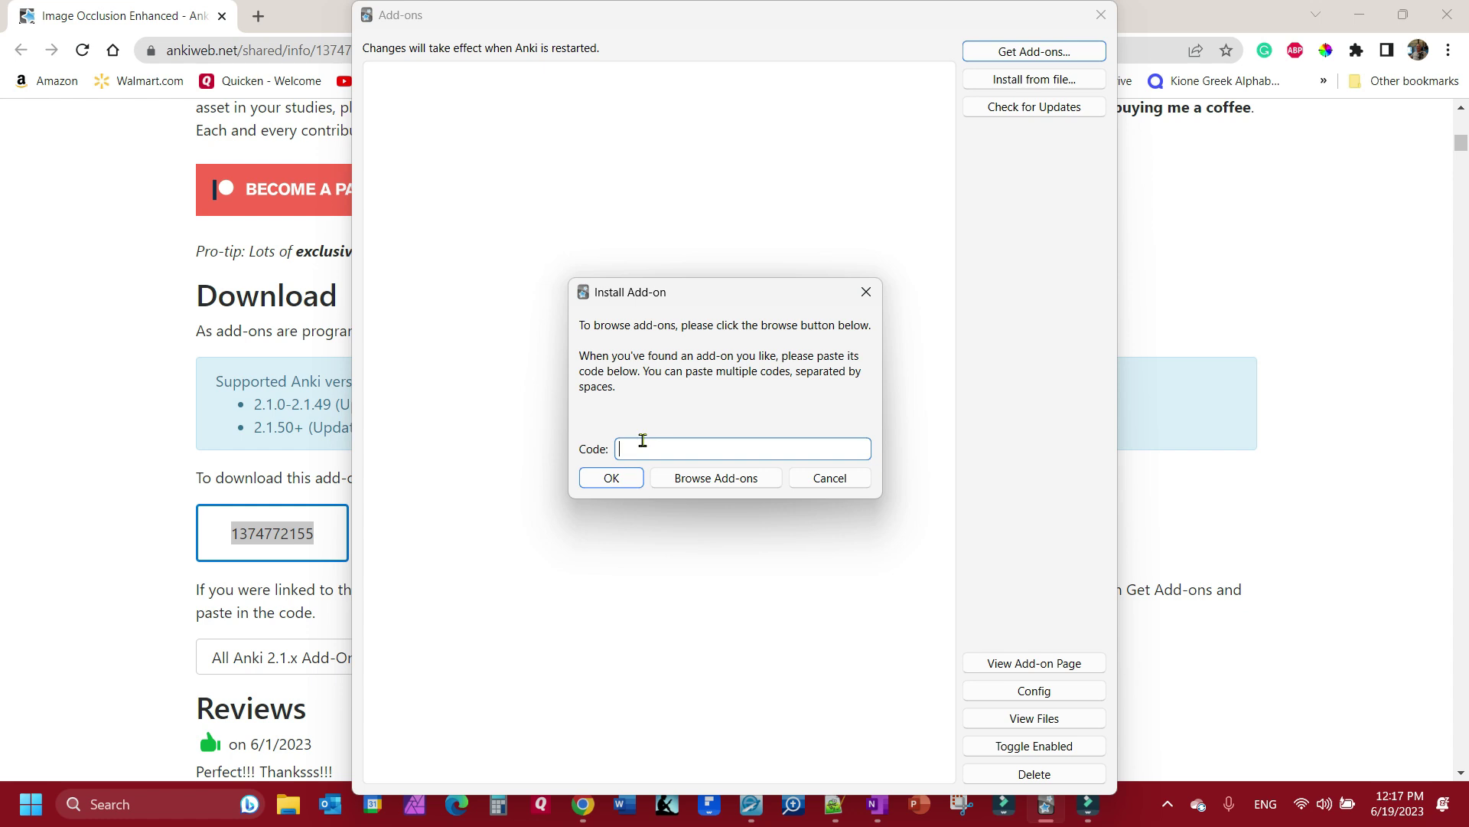
pyautogui.hotkey('ctrl', 'v')
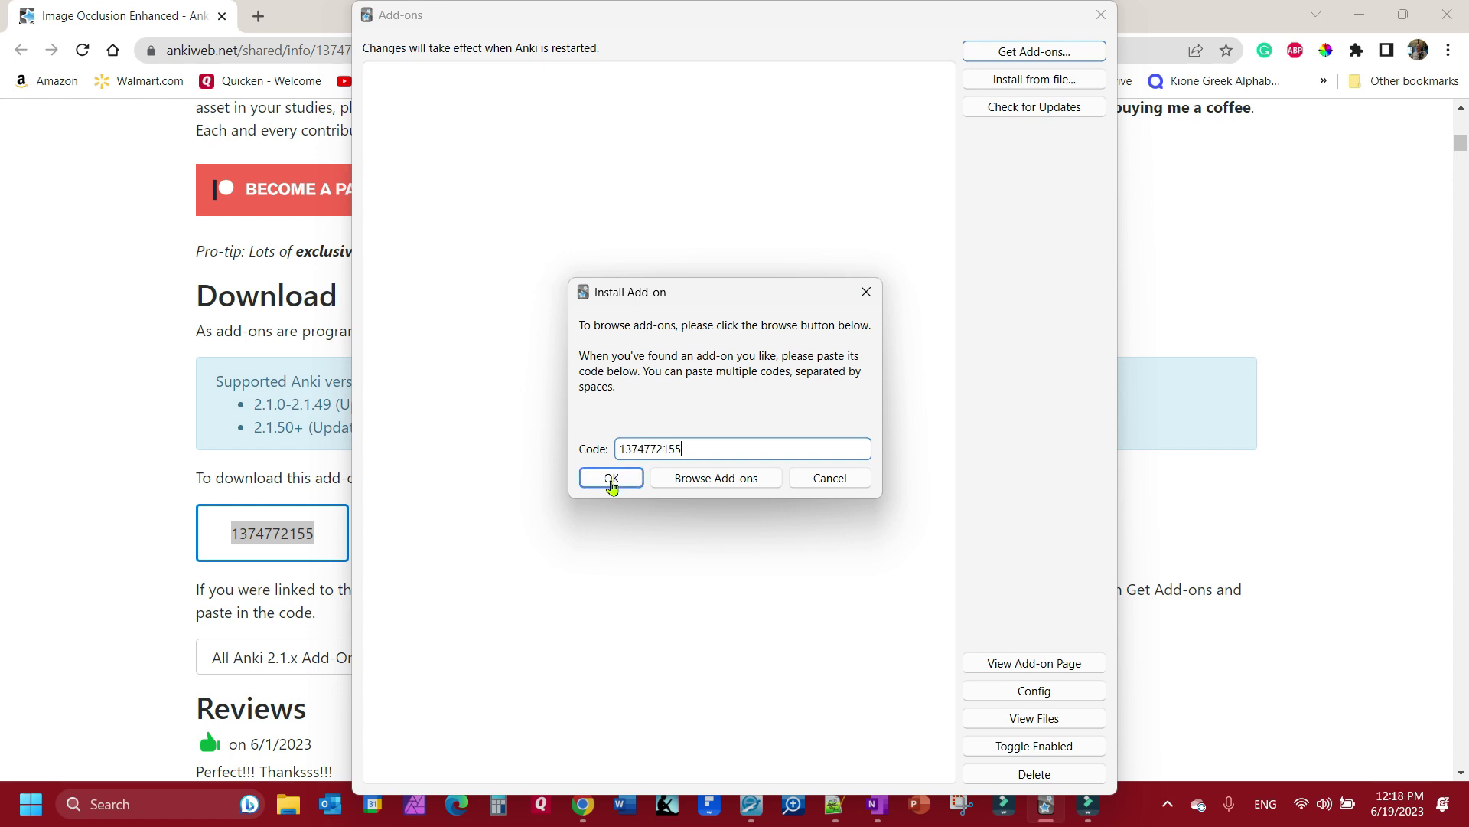
pyautogui.click(612, 481)
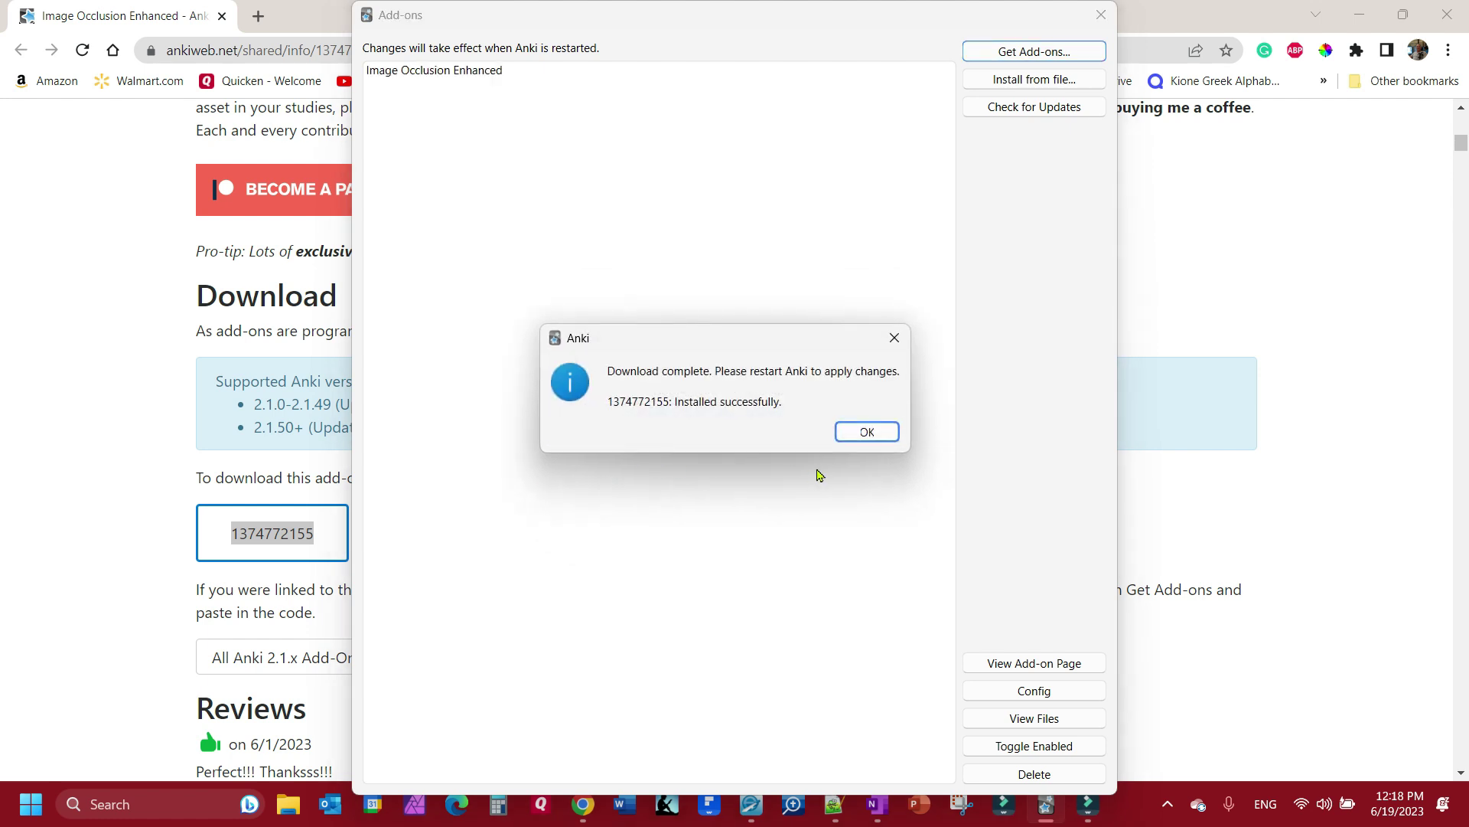
# Dismiss the download-complete notice, close the add-on list, and quit Anki to apply the add-on
pyautogui.click(856, 433)
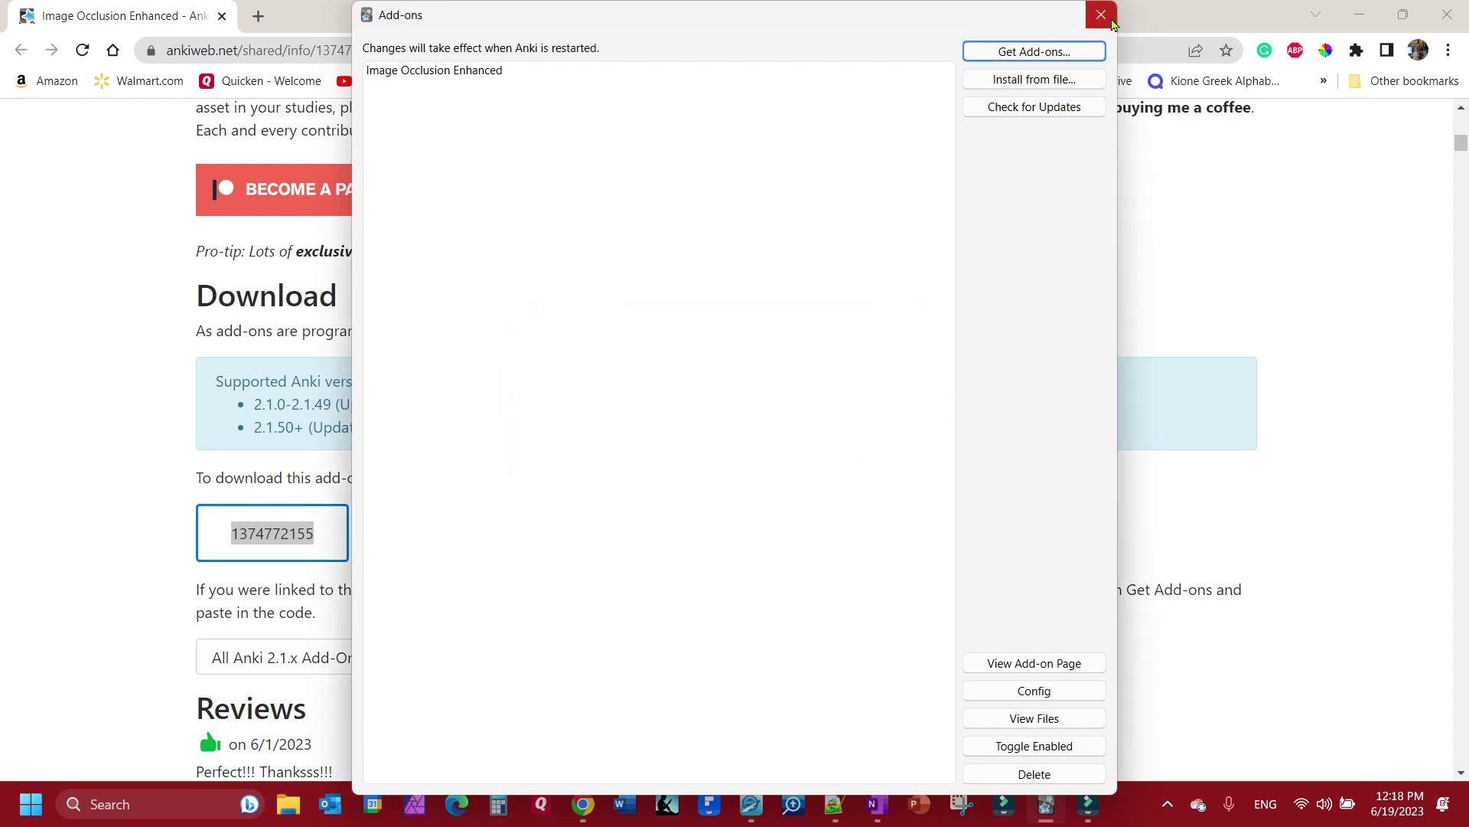
pyautogui.click(1101, 14)
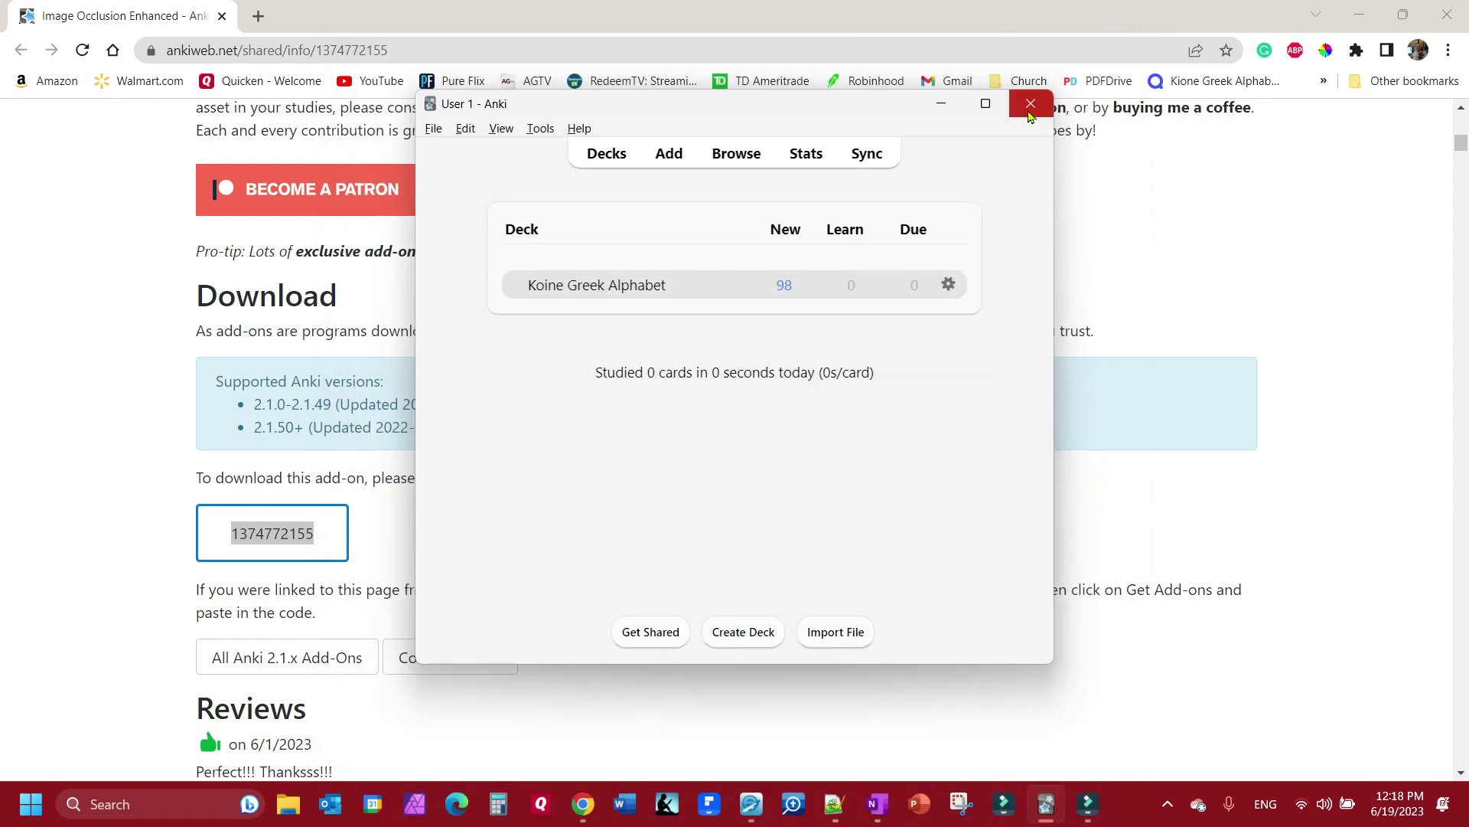
pyautogui.click(1026, 105)
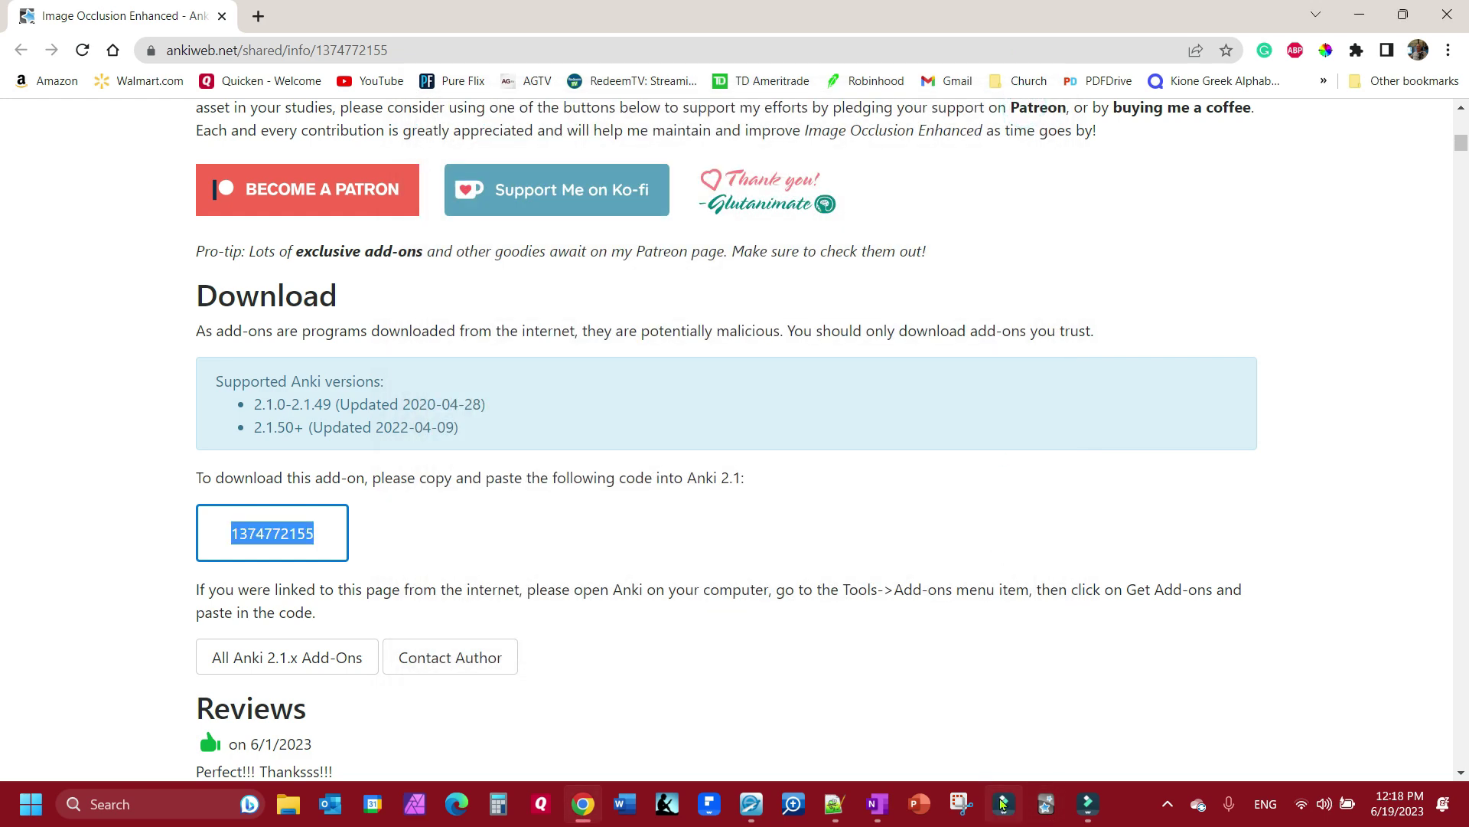
# Restart Anki and test the Image Occlusion button in the Add window, cancelling image selection
pyautogui.click(1049, 805)
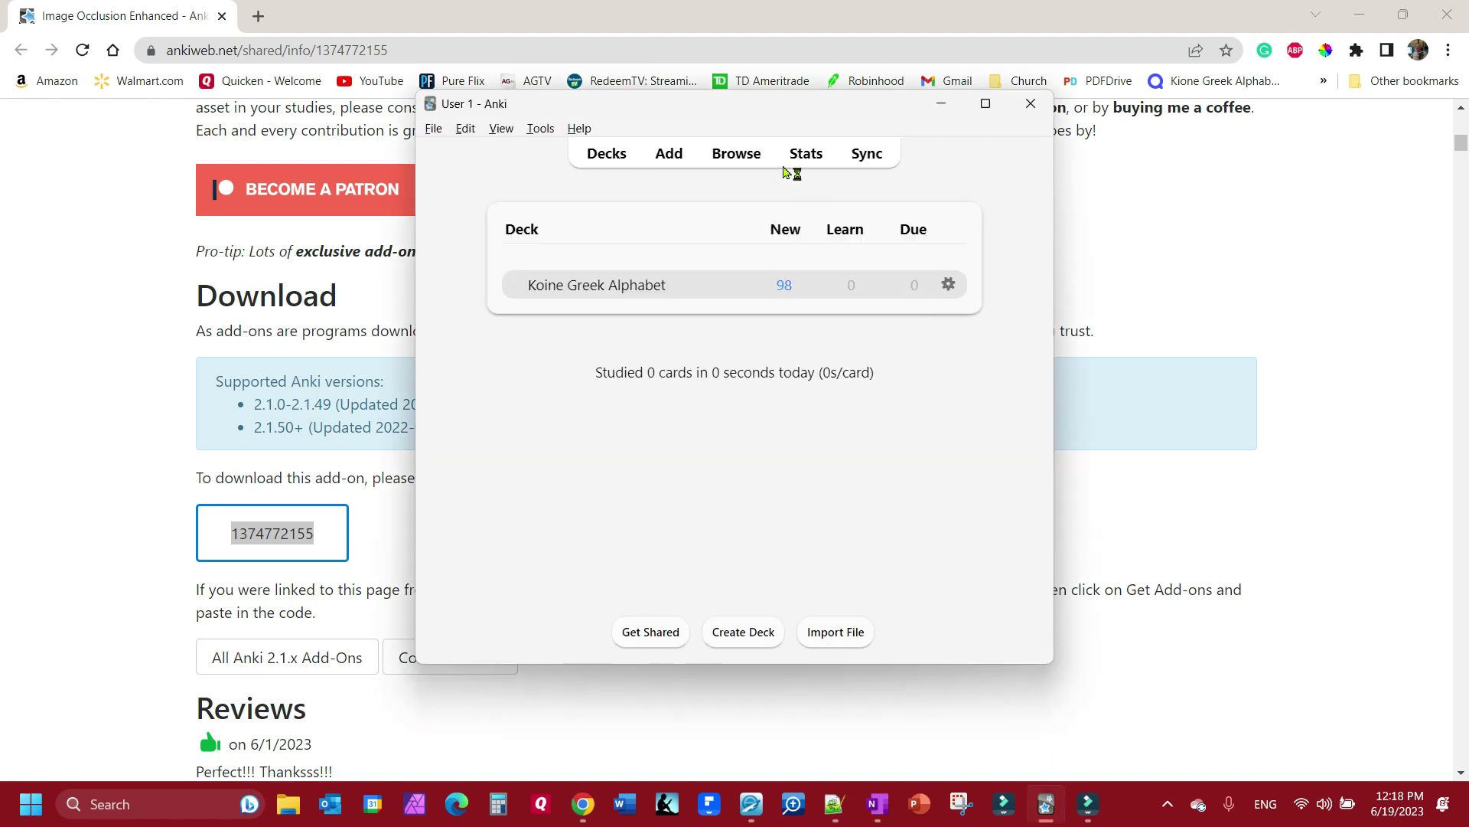
pyautogui.click(672, 155)
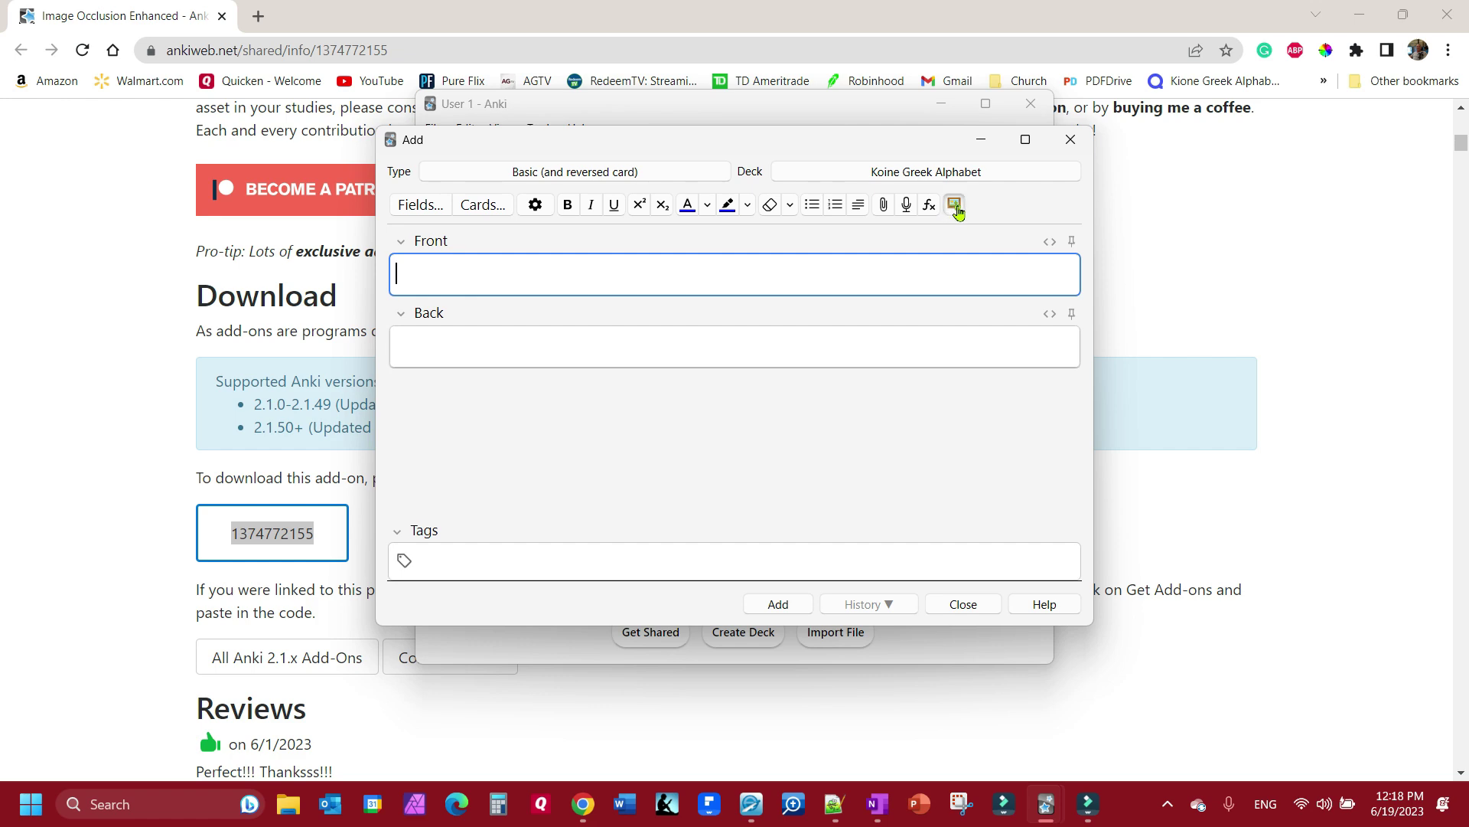
pyautogui.click(954, 208)
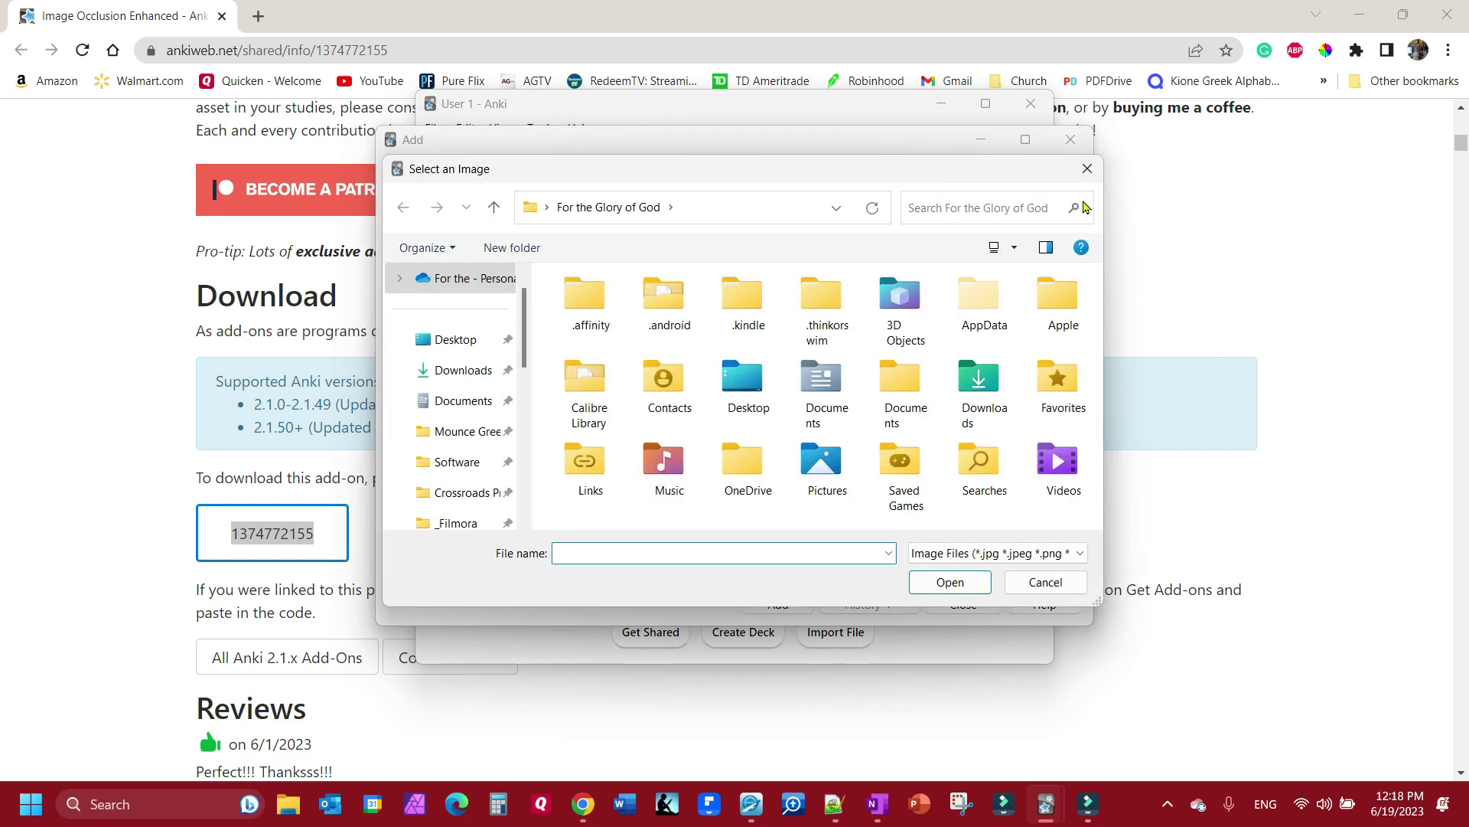
pyautogui.click(1088, 168)
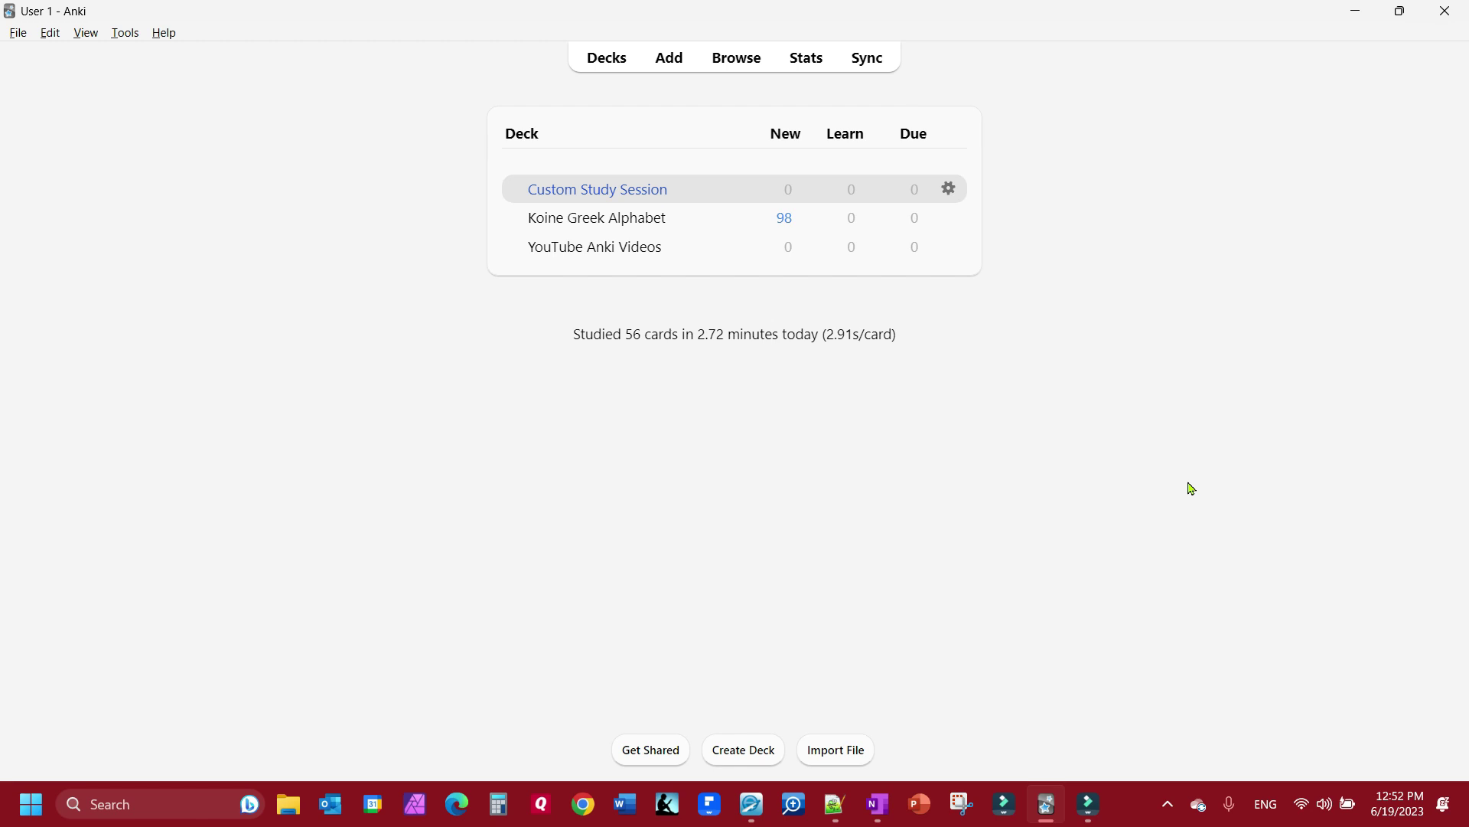
# Create a new deck named Diphthongs
pyautogui.click(753, 756)
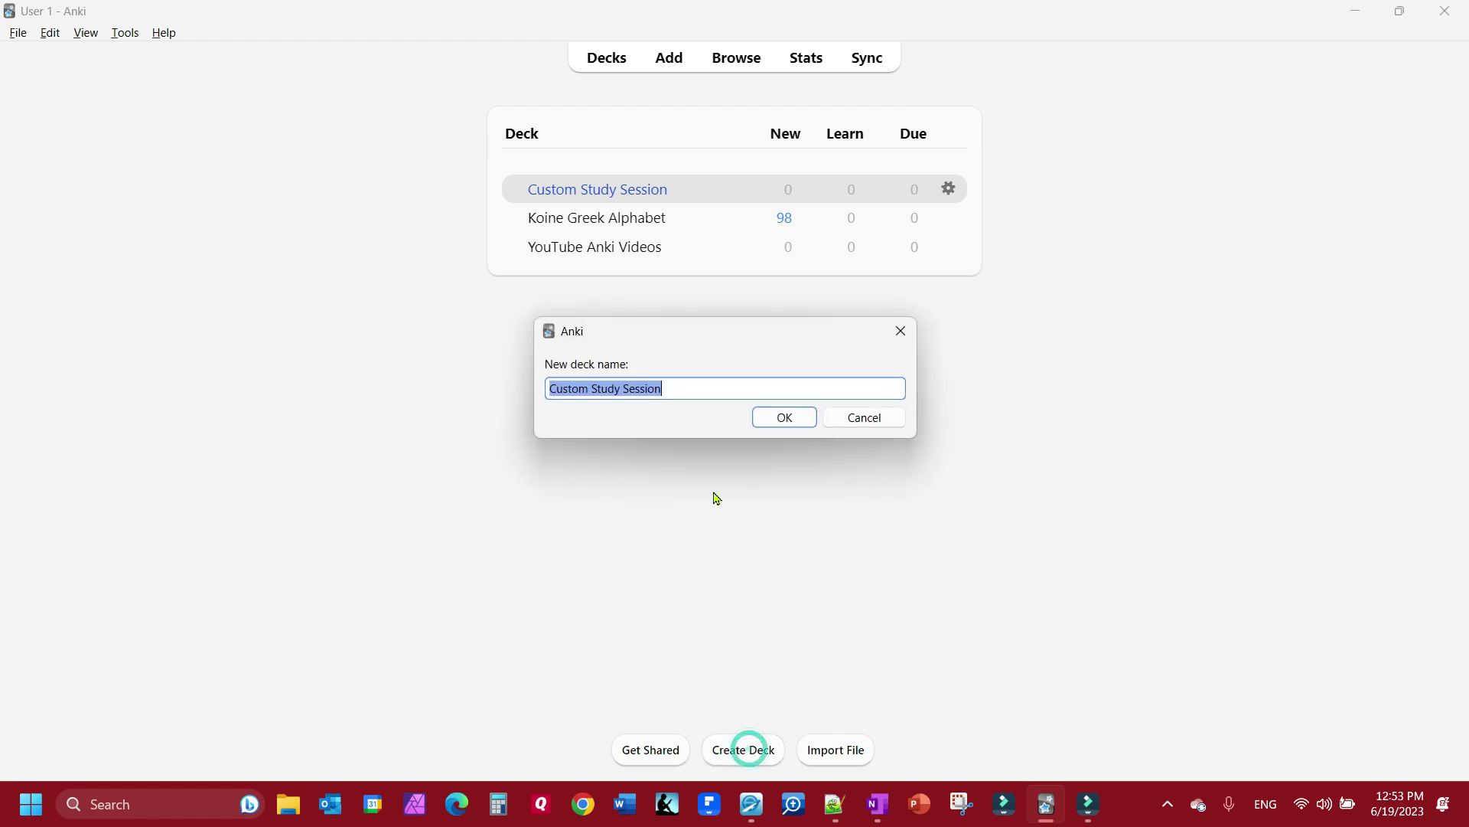
pyautogui.write('Diph')
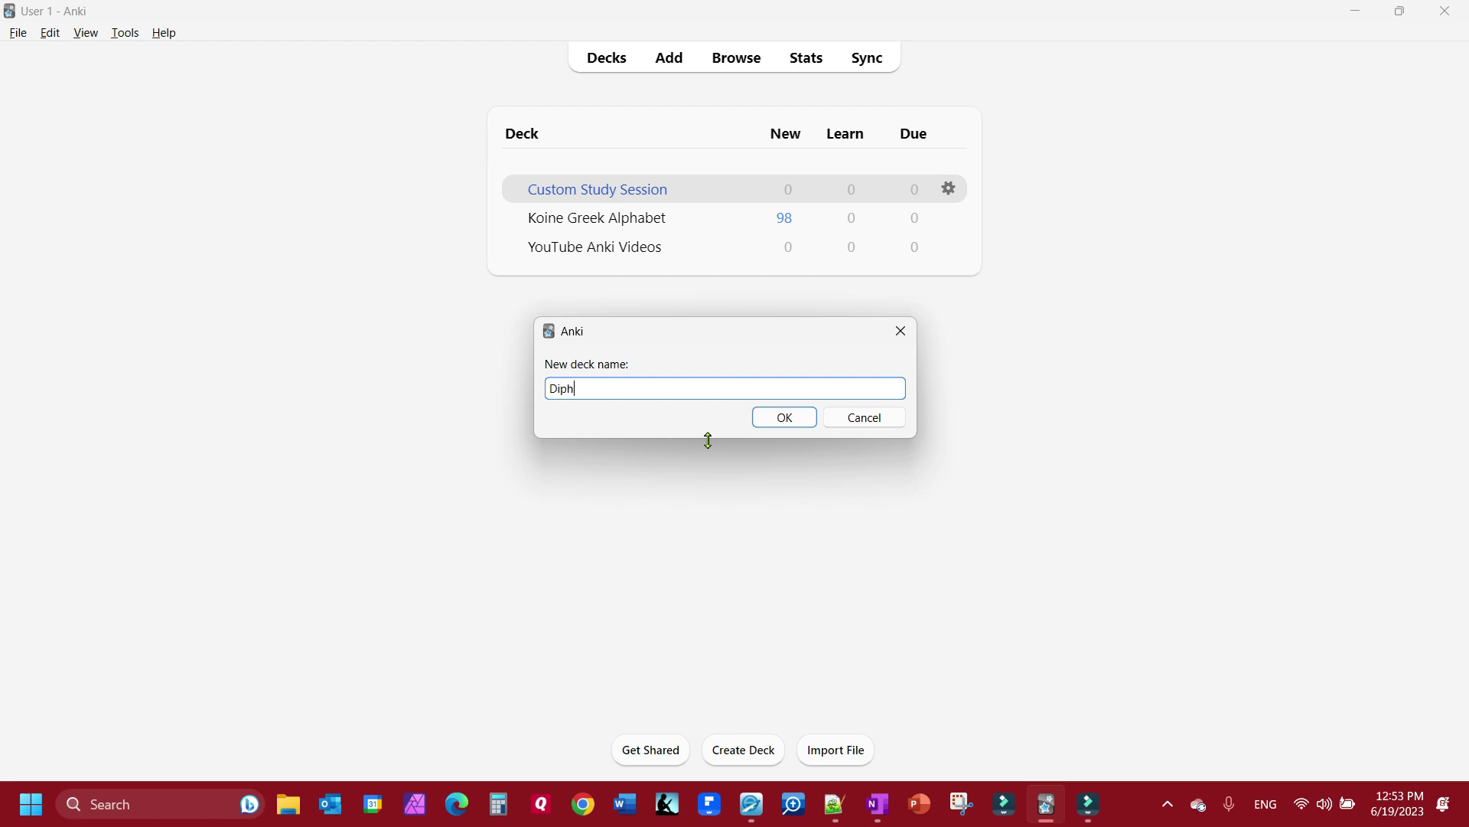
pyautogui.write('thongs')
pyautogui.click(796, 420)
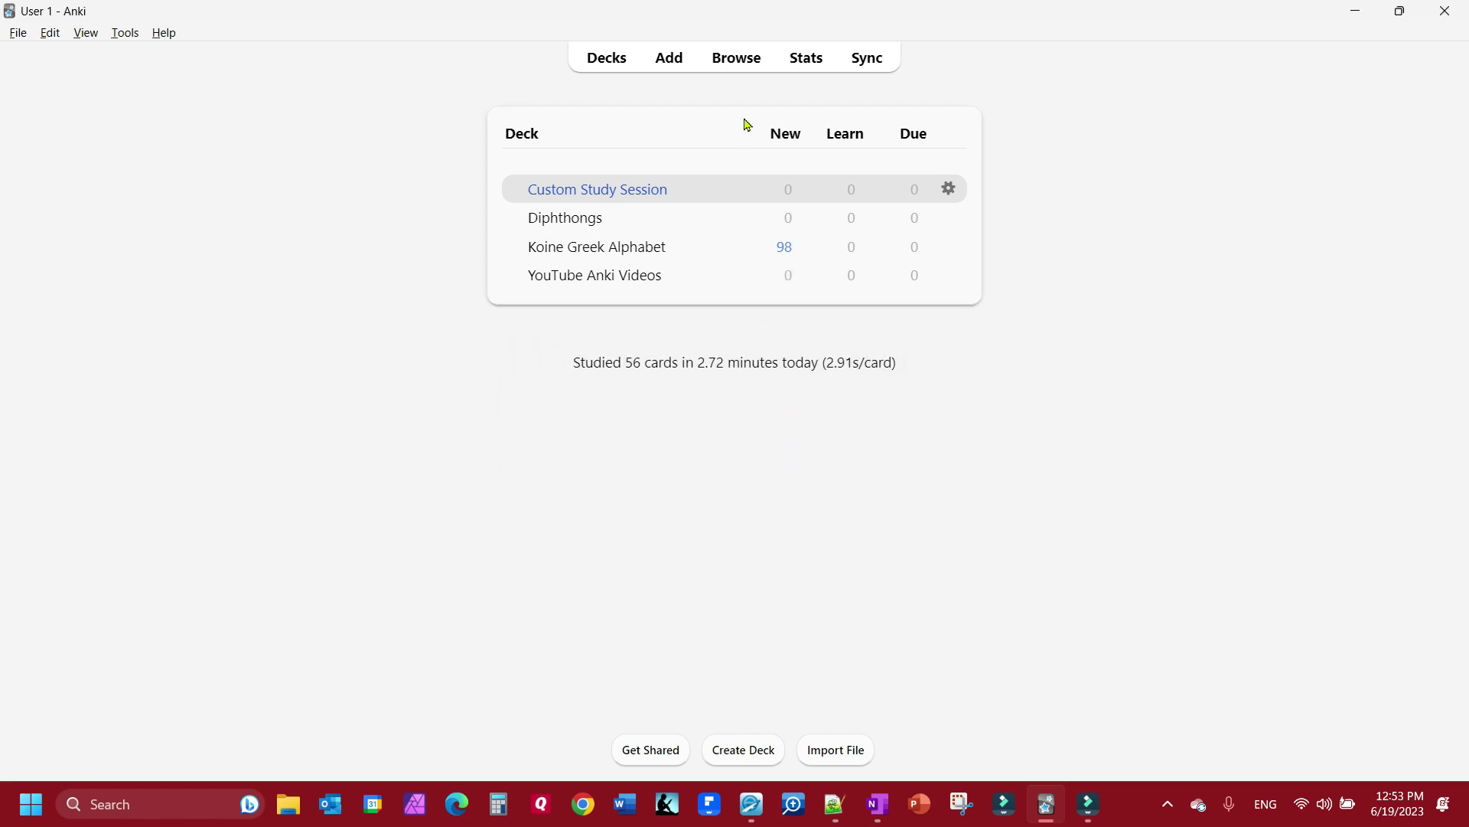
# Set the Add window's target deck to Diphthongs
pyautogui.click(664, 66)
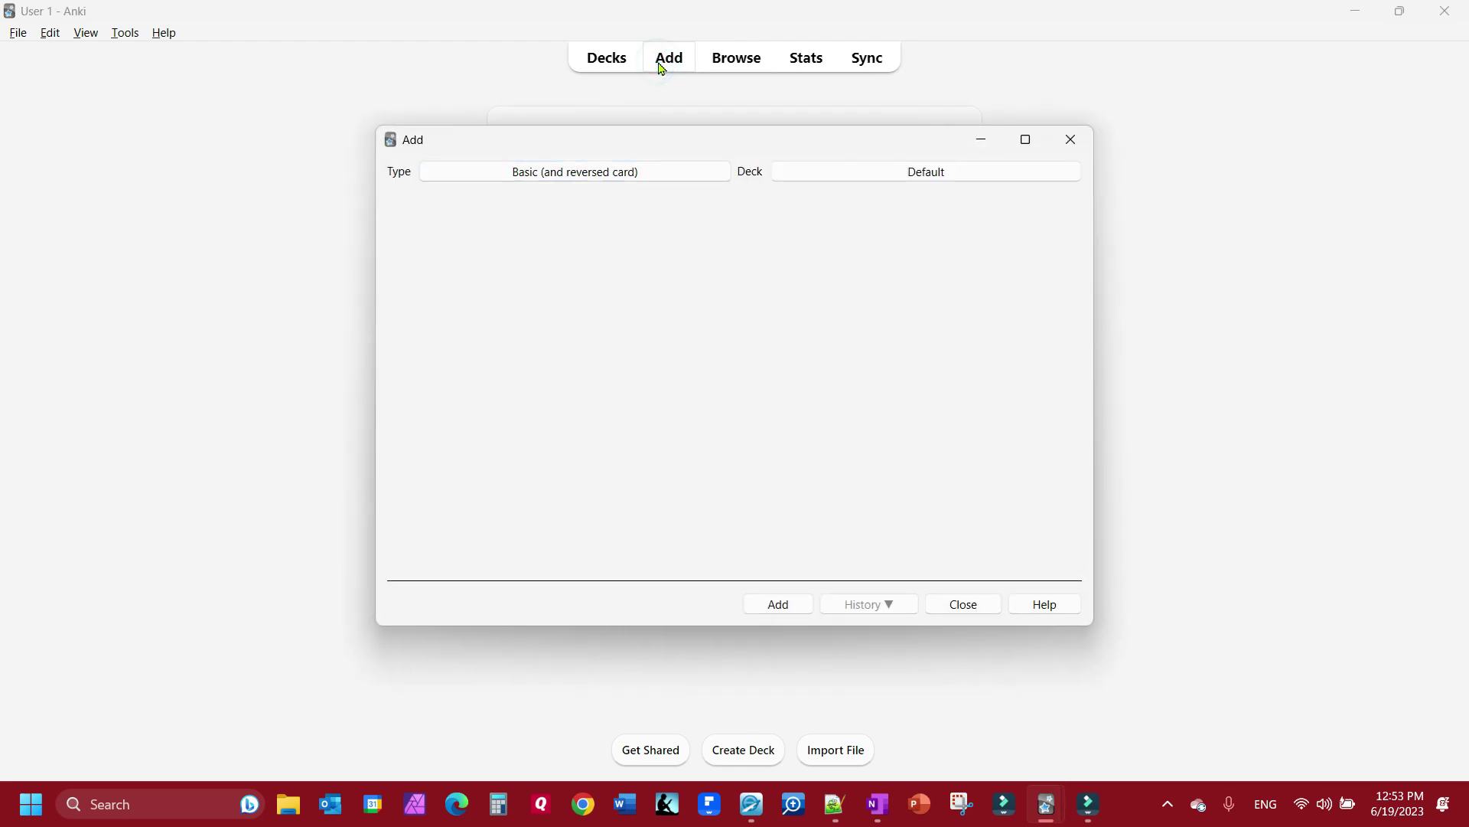
pyautogui.click(903, 174)
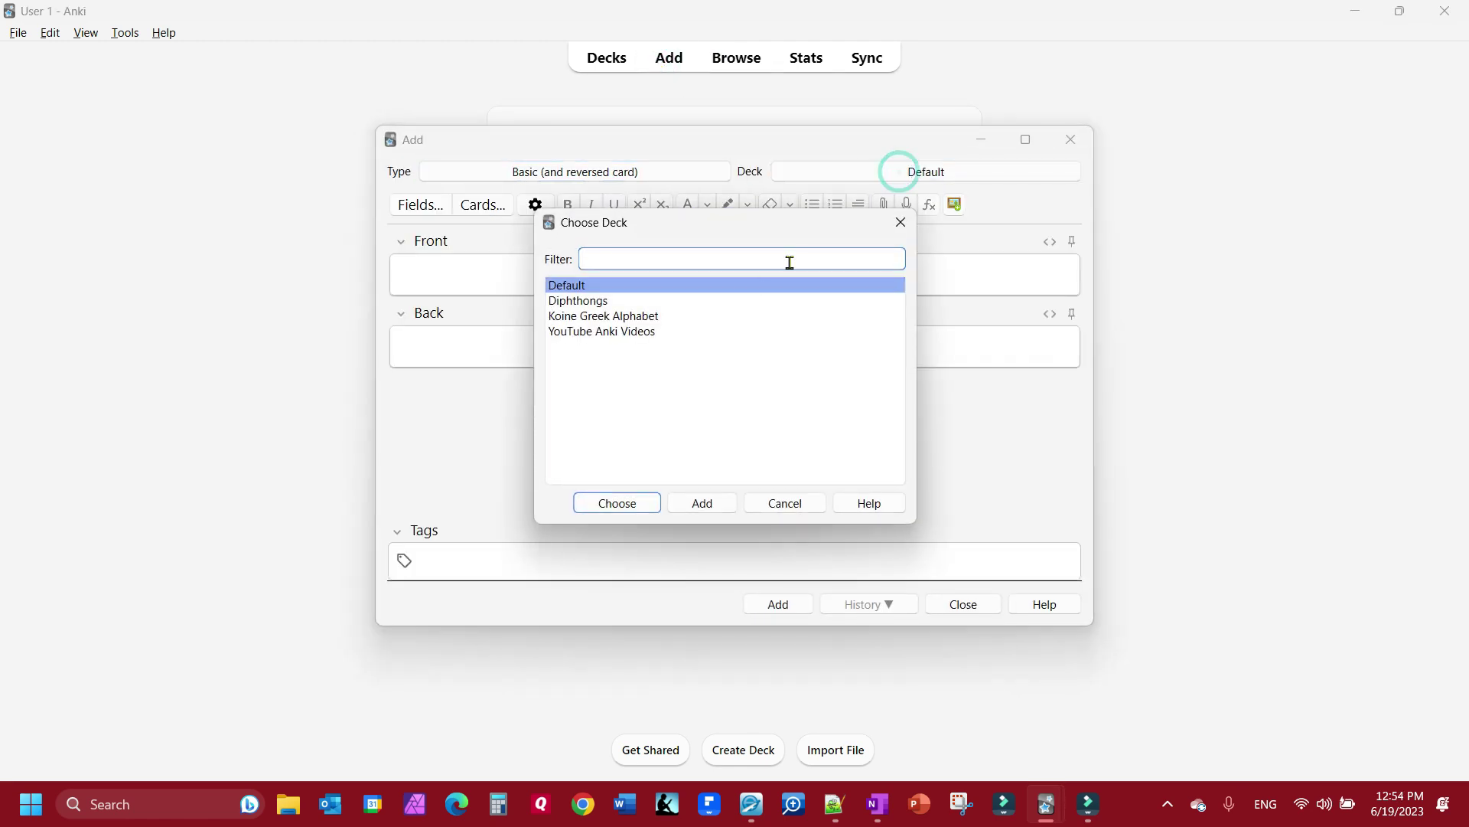
pyautogui.click(622, 303)
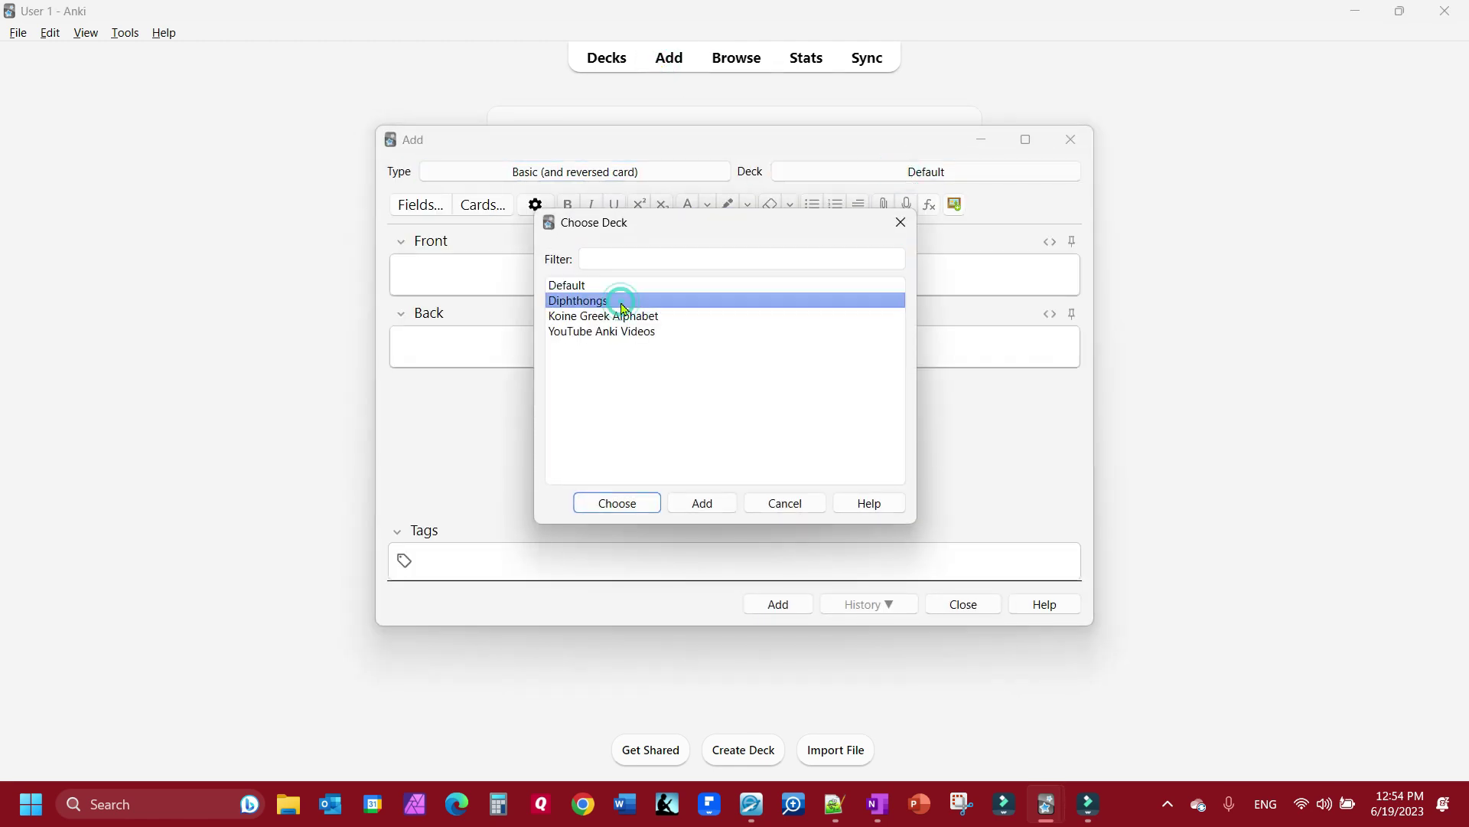
pyautogui.click(649, 505)
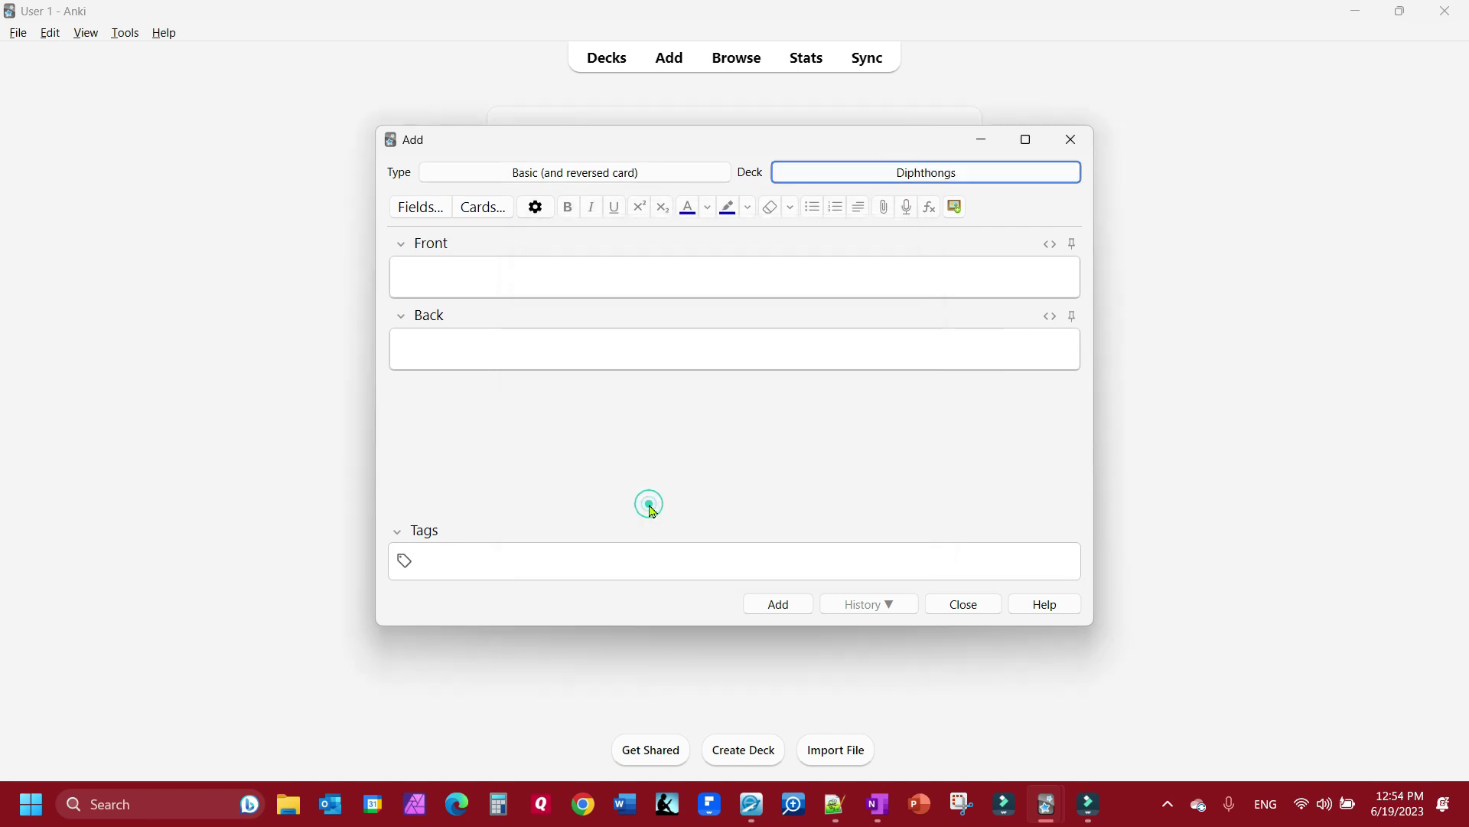
# Load the Greek diphthong chart from Anki > Using Images to Create Tests in Anki > images into Image Occlusion
pyautogui.click(955, 205)
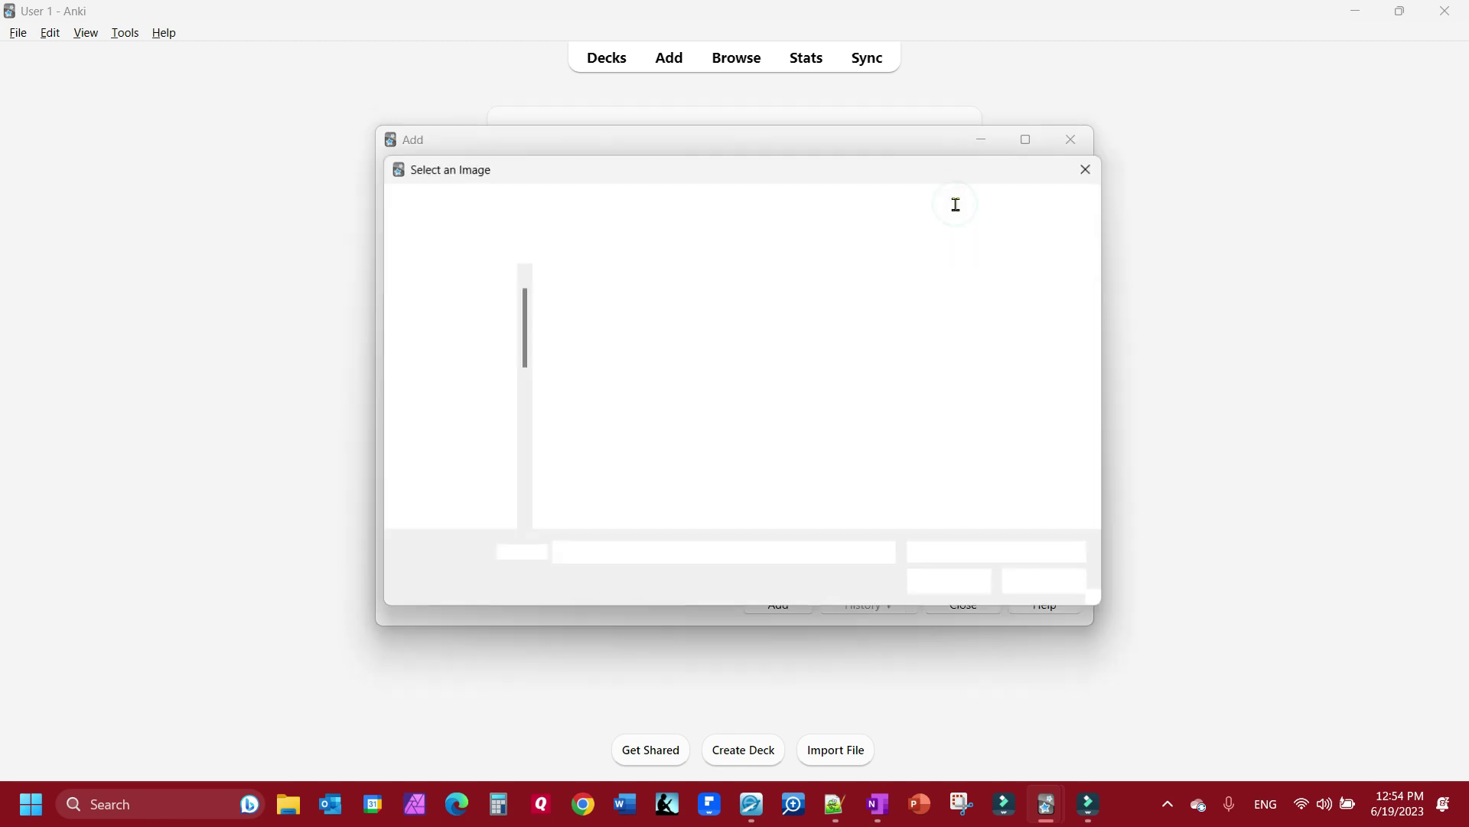
pyautogui.click(467, 523)
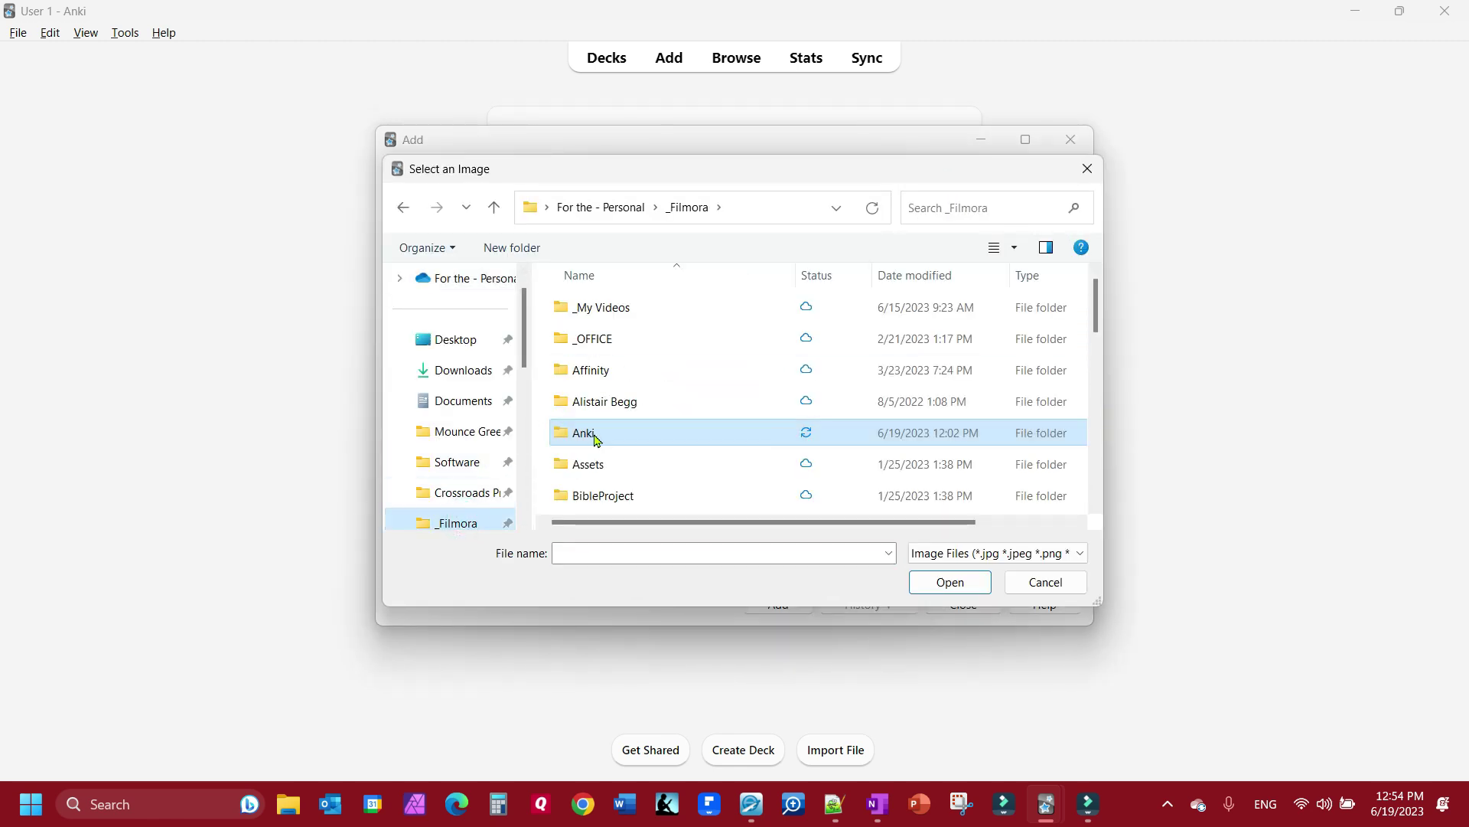
pyautogui.doubleClick(596, 433)
pyautogui.doubleClick(597, 370)
pyautogui.click(623, 207)
pyautogui.doubleClick(597, 403)
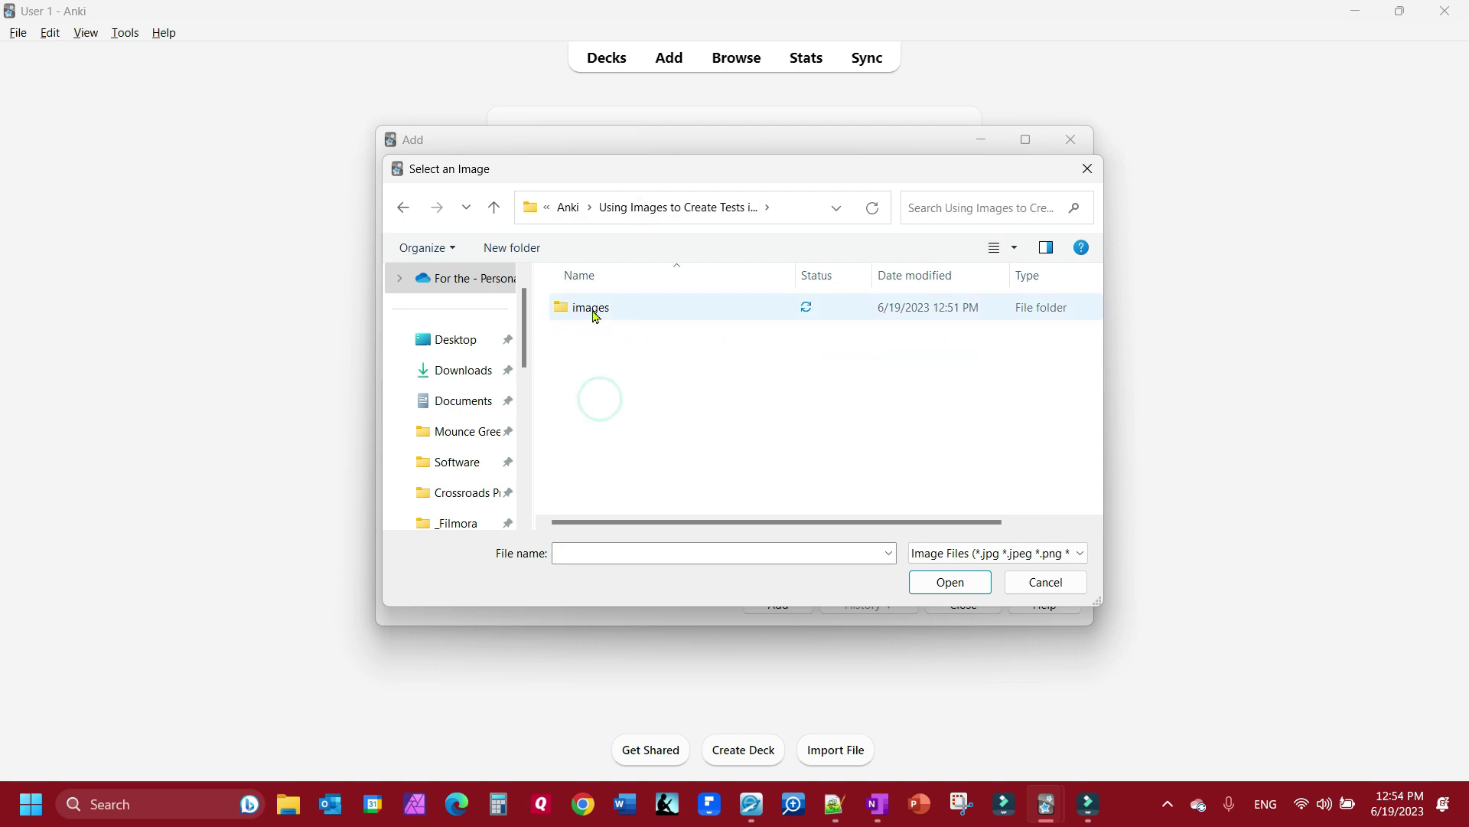
pyautogui.doubleClick(595, 315)
pyautogui.doubleClick(595, 336)
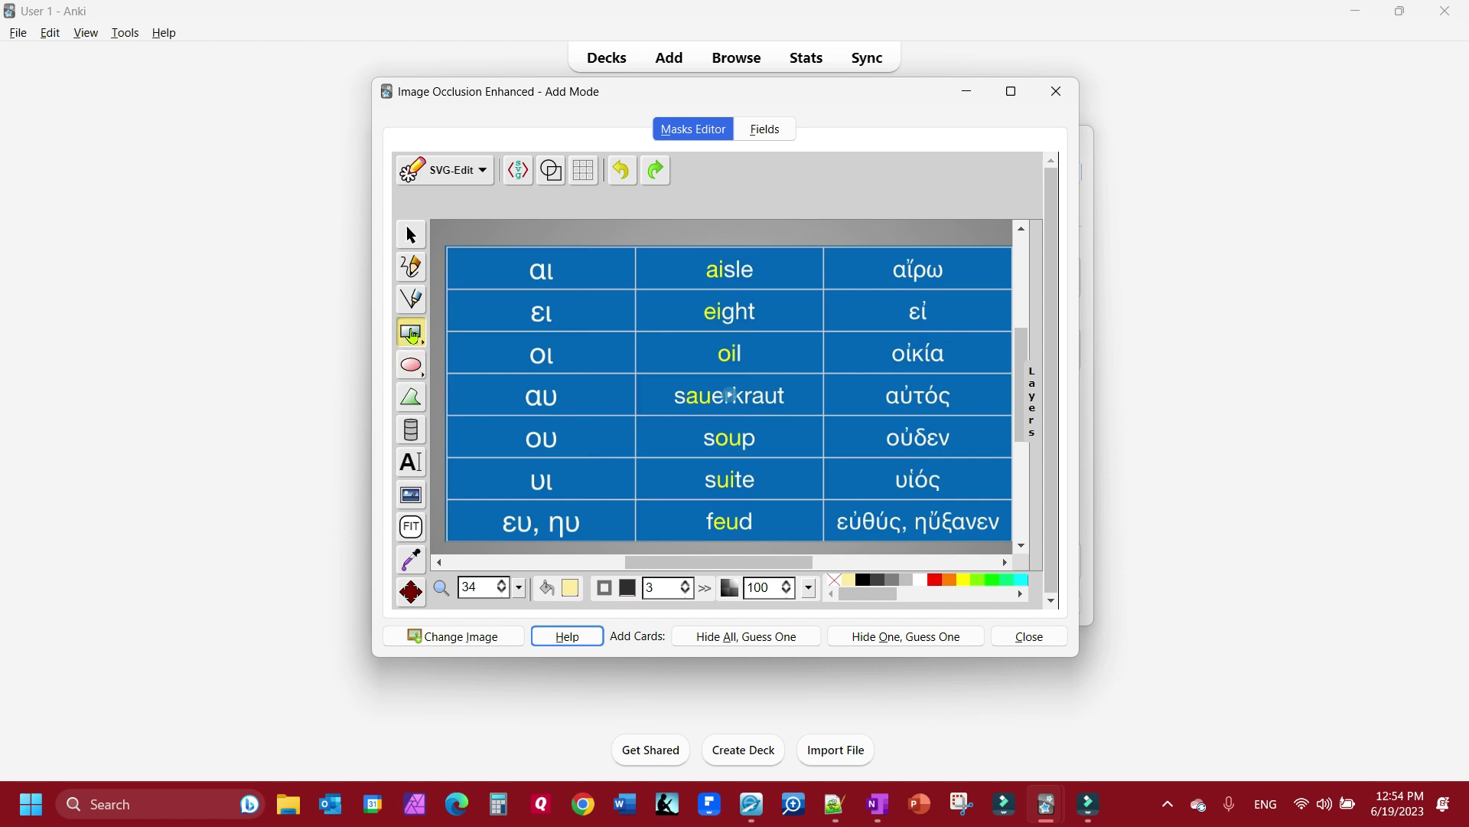
pyautogui.click(411, 334)
# Mask the αι, ει, οι, αυ cells and their words aisle, eight, oil, sauerkraut
pyautogui.moveTo(526, 261); pyautogui.dragTo(564, 289)
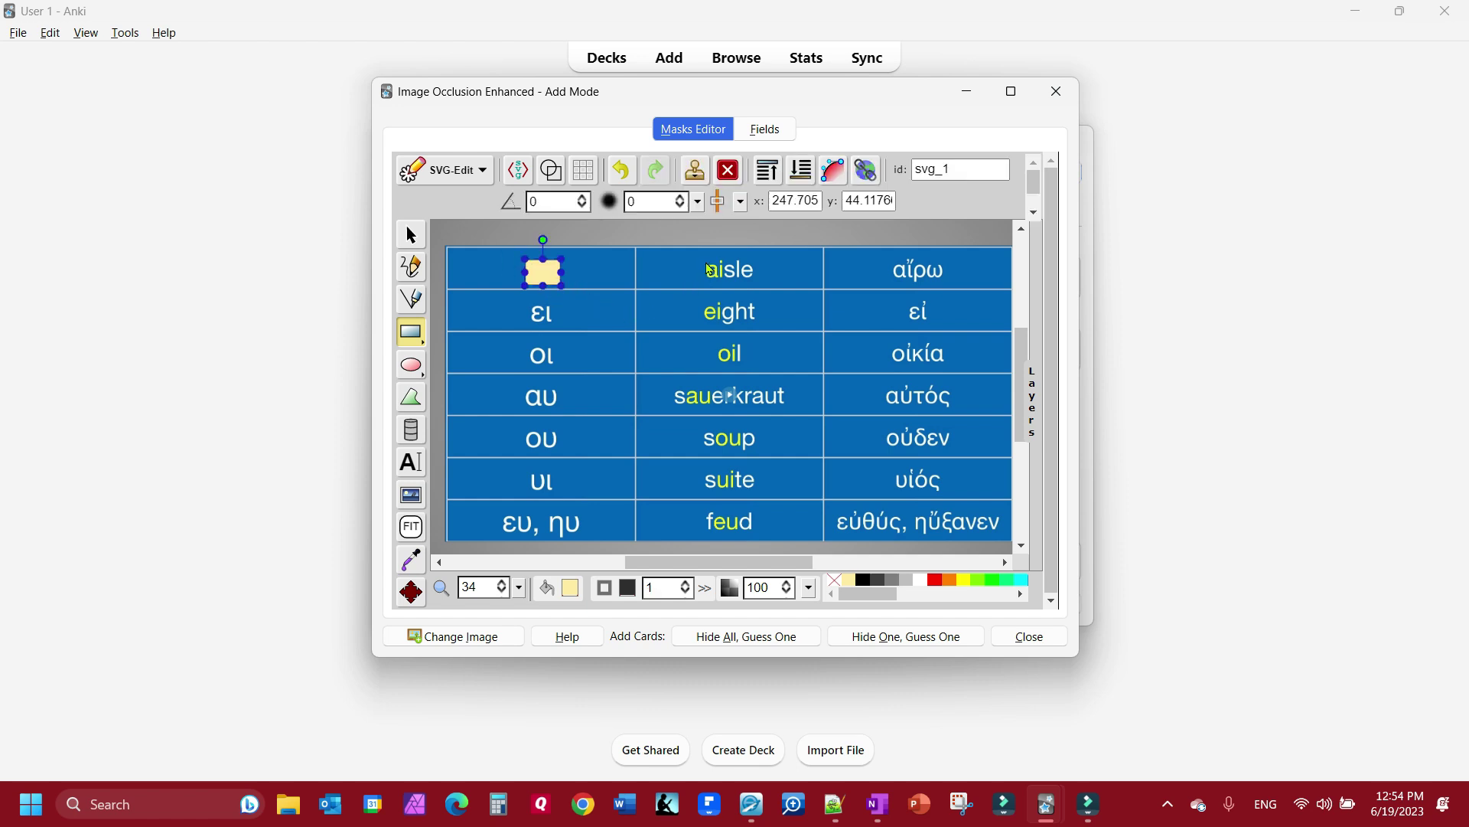
pyautogui.moveTo(705, 254); pyautogui.dragTo(764, 284)
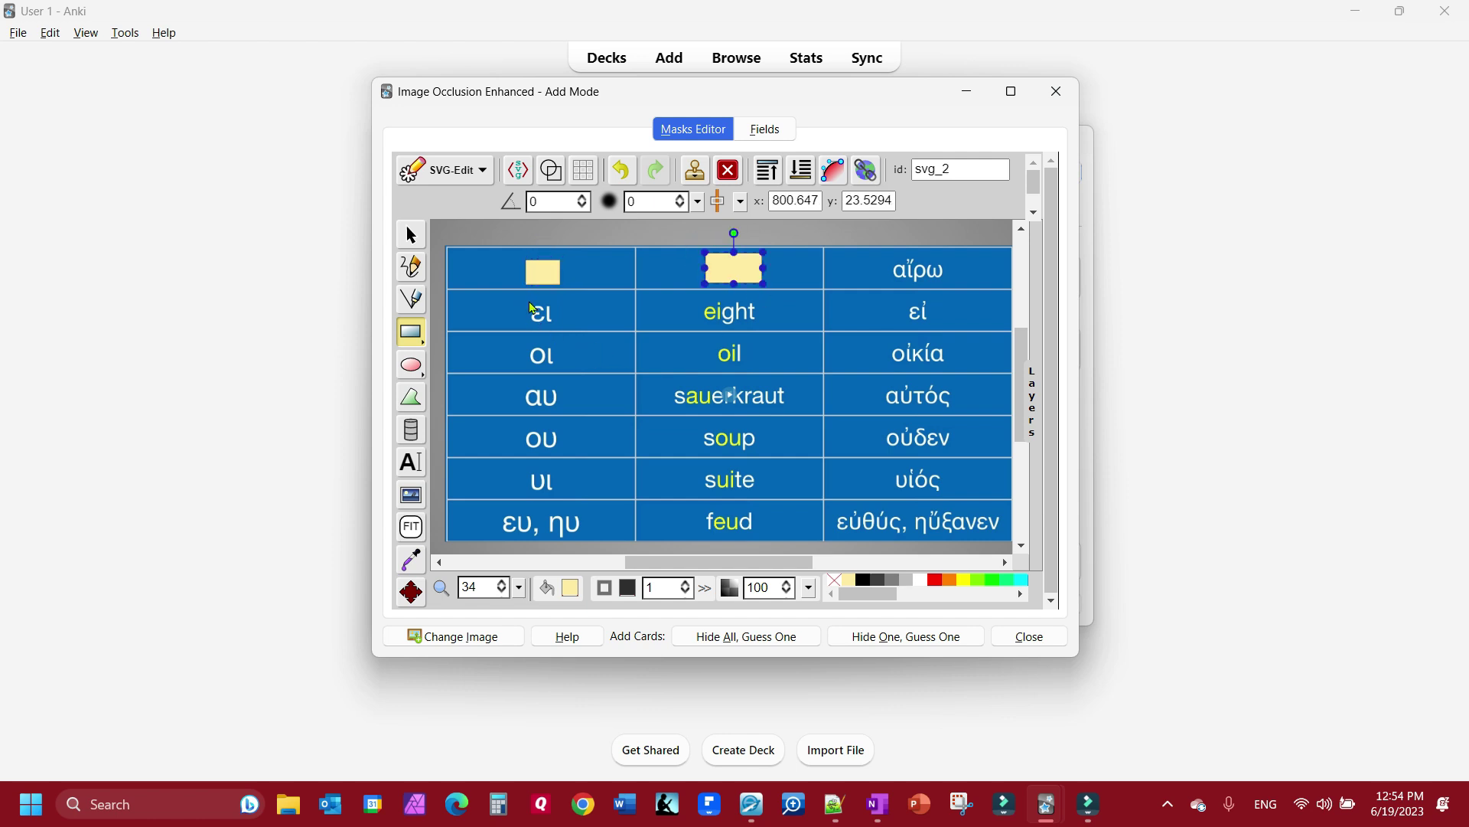
pyautogui.moveTo(529, 302); pyautogui.dragTo(563, 328)
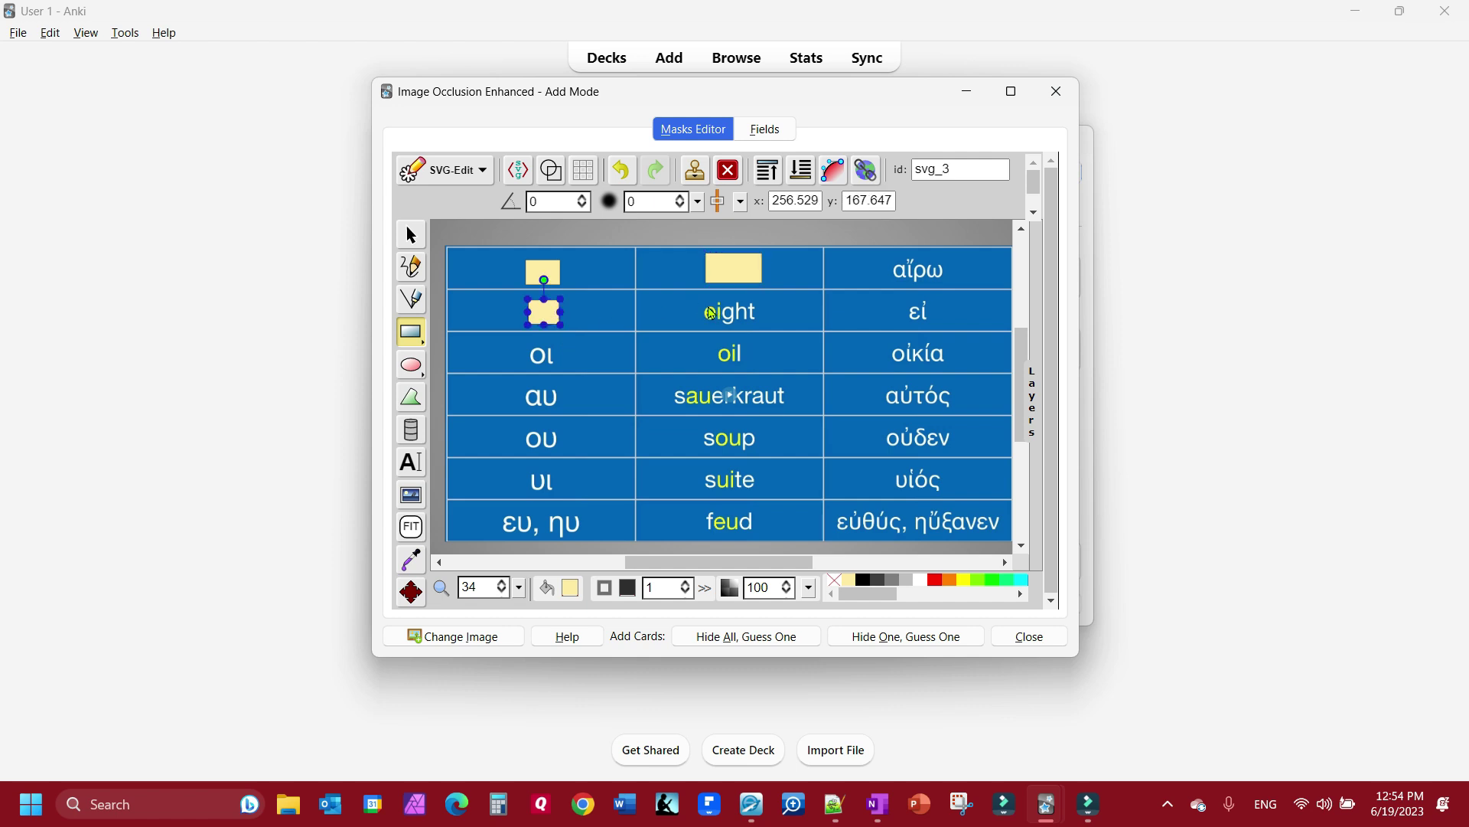
pyautogui.moveTo(700, 302); pyautogui.dragTo(763, 326)
pyautogui.moveTo(525, 342); pyautogui.dragTo(560, 368)
pyautogui.moveTo(705, 337)
pyautogui.mouseDown()
pyautogui.moveTo(763, 380)
pyautogui.moveTo(756, 369)
pyautogui.mouseUp()
pyautogui.moveTo(523, 380)
pyautogui.mouseDown()
pyautogui.moveTo(548, 414)
pyautogui.moveTo(565, 409)
pyautogui.mouseUp()
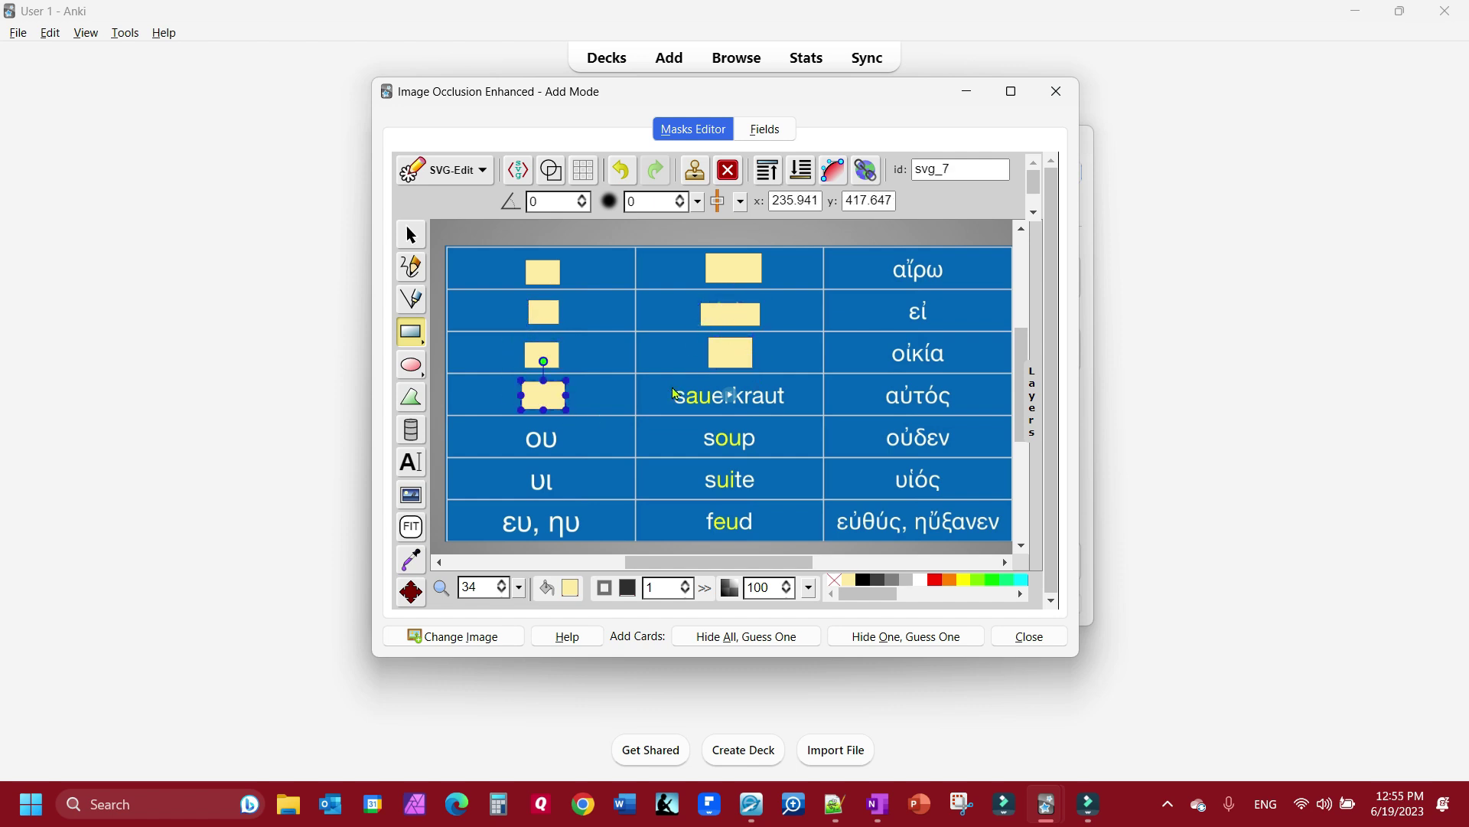
pyautogui.moveTo(671, 387)
pyautogui.mouseDown()
pyautogui.moveTo(797, 419)
pyautogui.moveTo(792, 407)
pyautogui.mouseUp()
# Mask the ου, υι, ευ/ηυ cells and their words soup, suite, feud
pyautogui.moveTo(515, 428); pyautogui.dragTo(573, 451)
pyautogui.moveTo(698, 426); pyautogui.dragTo(764, 452)
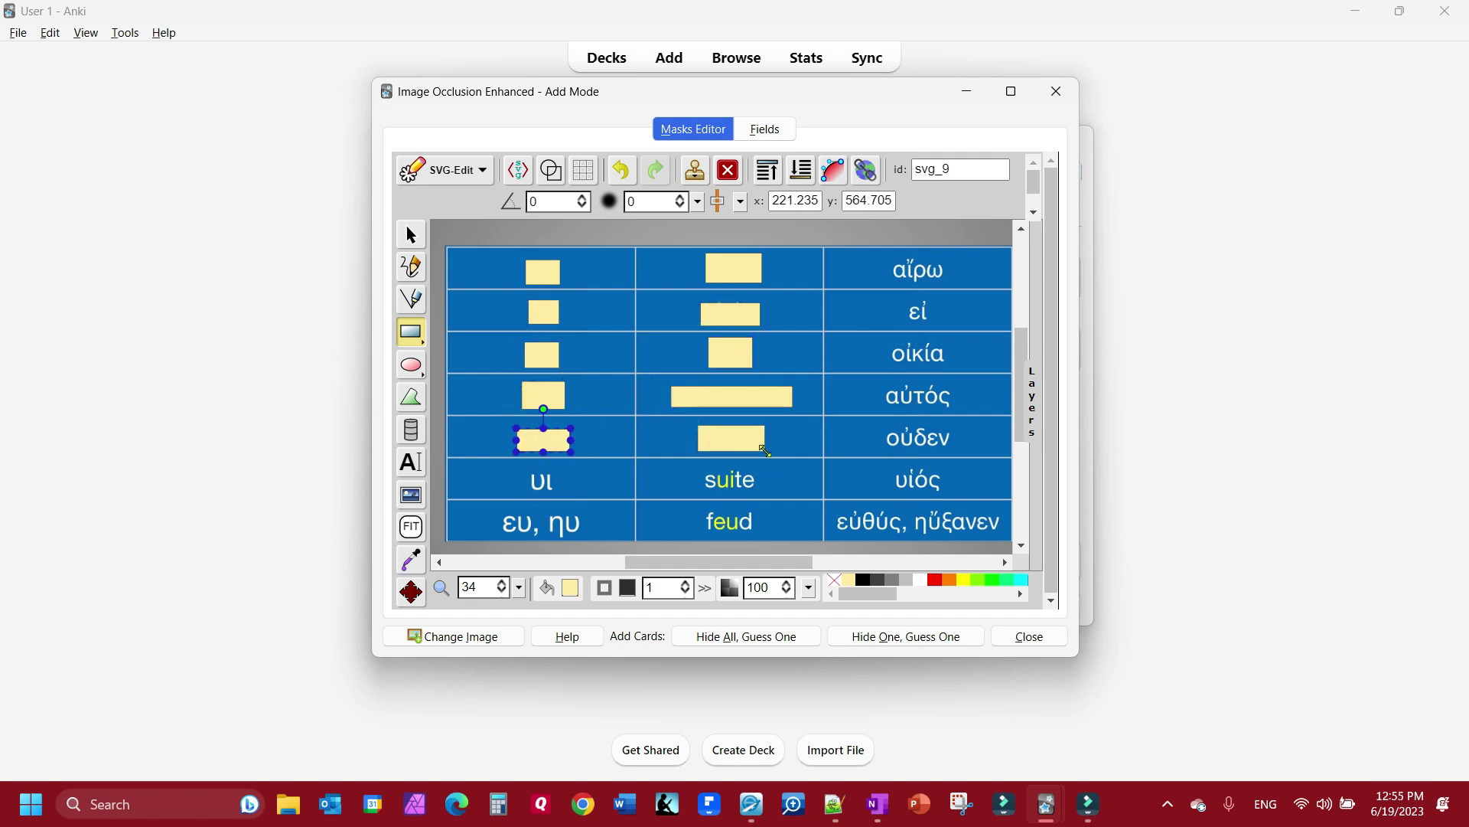
pyautogui.moveTo(522, 463); pyautogui.dragTo(562, 495)
pyautogui.moveTo(701, 467)
pyautogui.mouseDown()
pyautogui.moveTo(723, 490)
pyautogui.moveTo(762, 492)
pyautogui.mouseUp()
pyautogui.moveTo(497, 508); pyautogui.dragTo(590, 539)
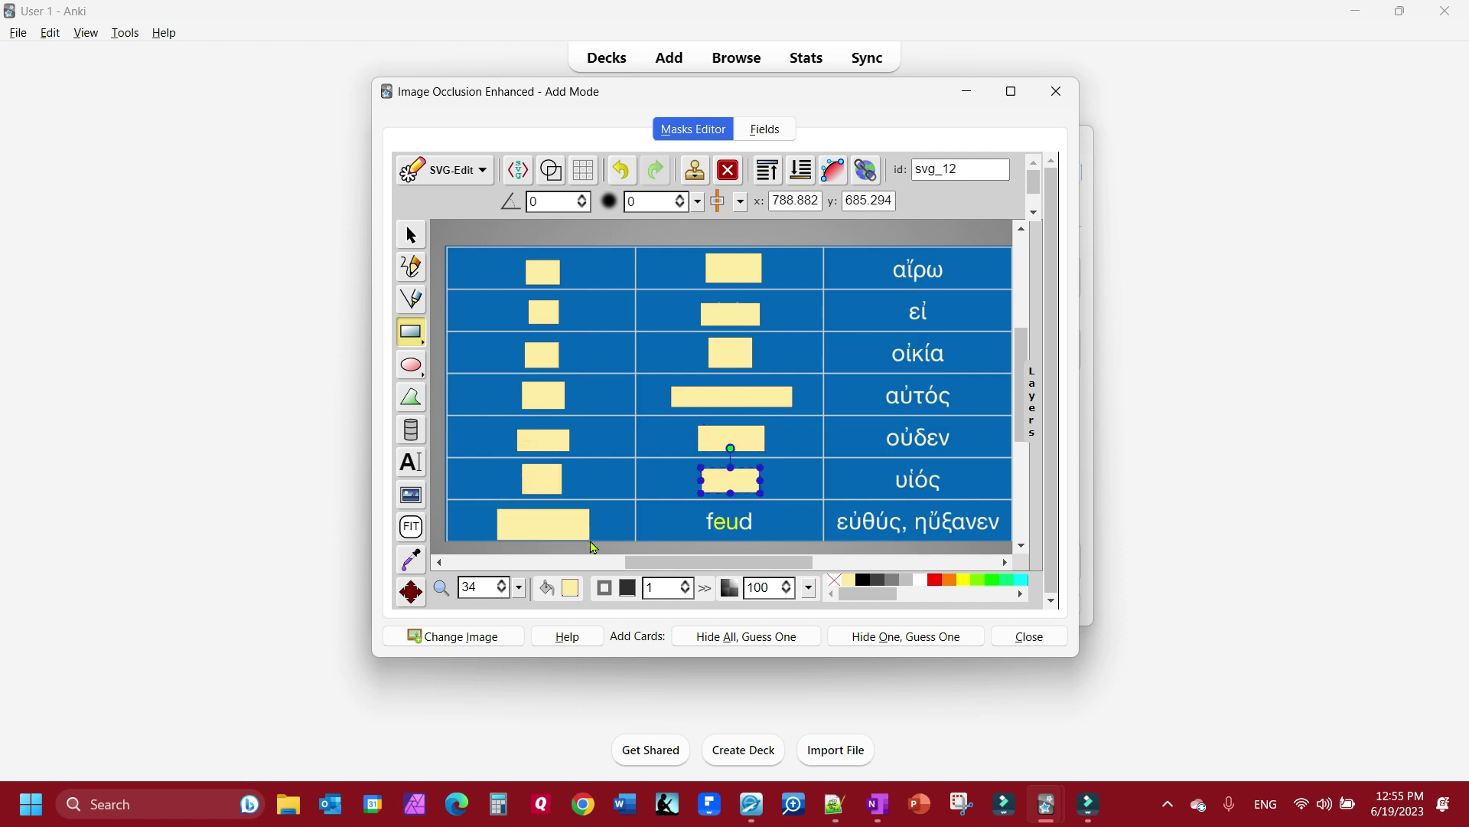
pyautogui.moveTo(699, 508); pyautogui.dragTo(764, 536)
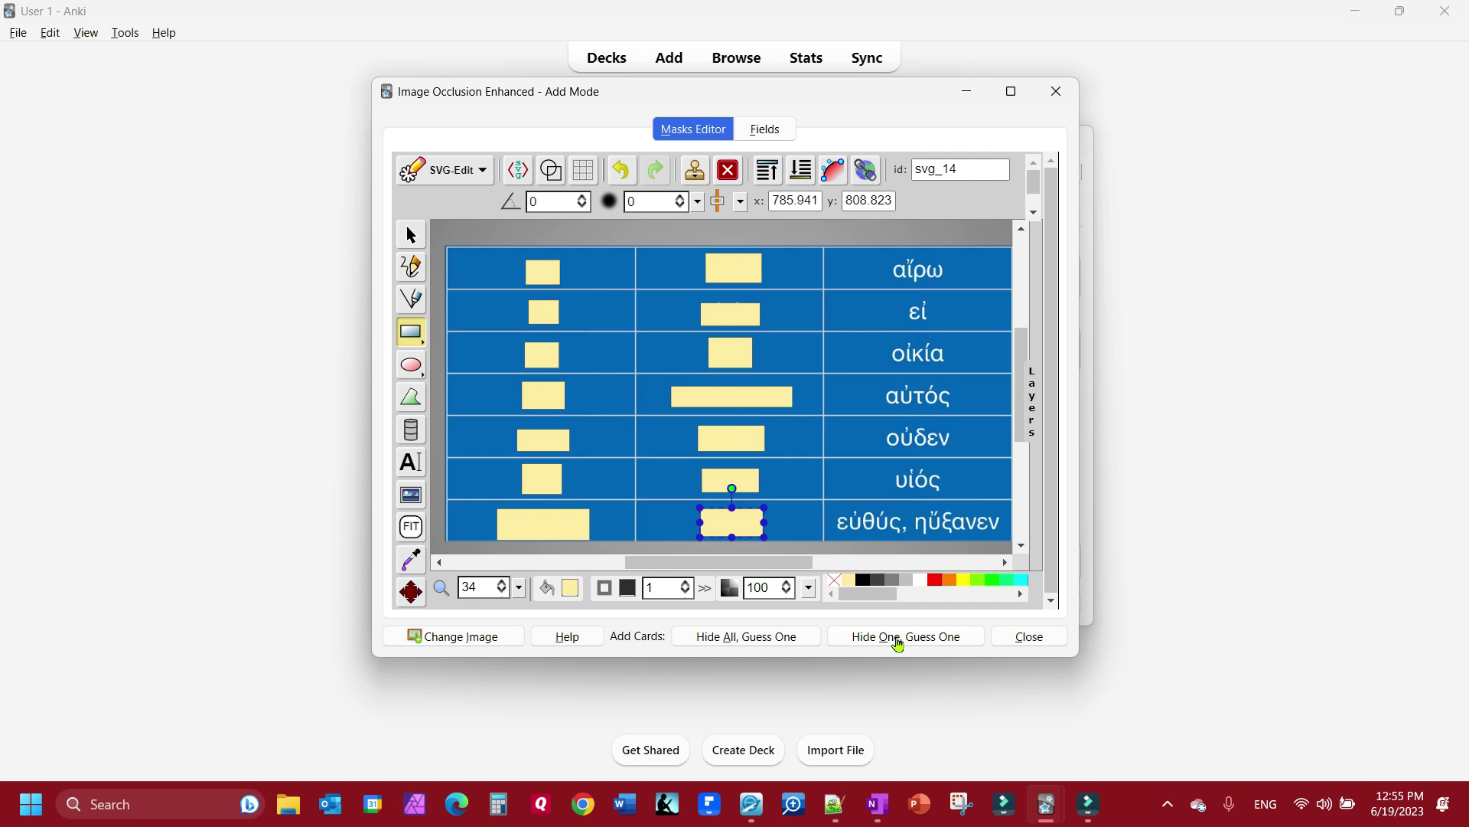
# Add the masks as Hide One, Guess One cards, then close the occlusion editor and Add window
pyautogui.click(904, 644)
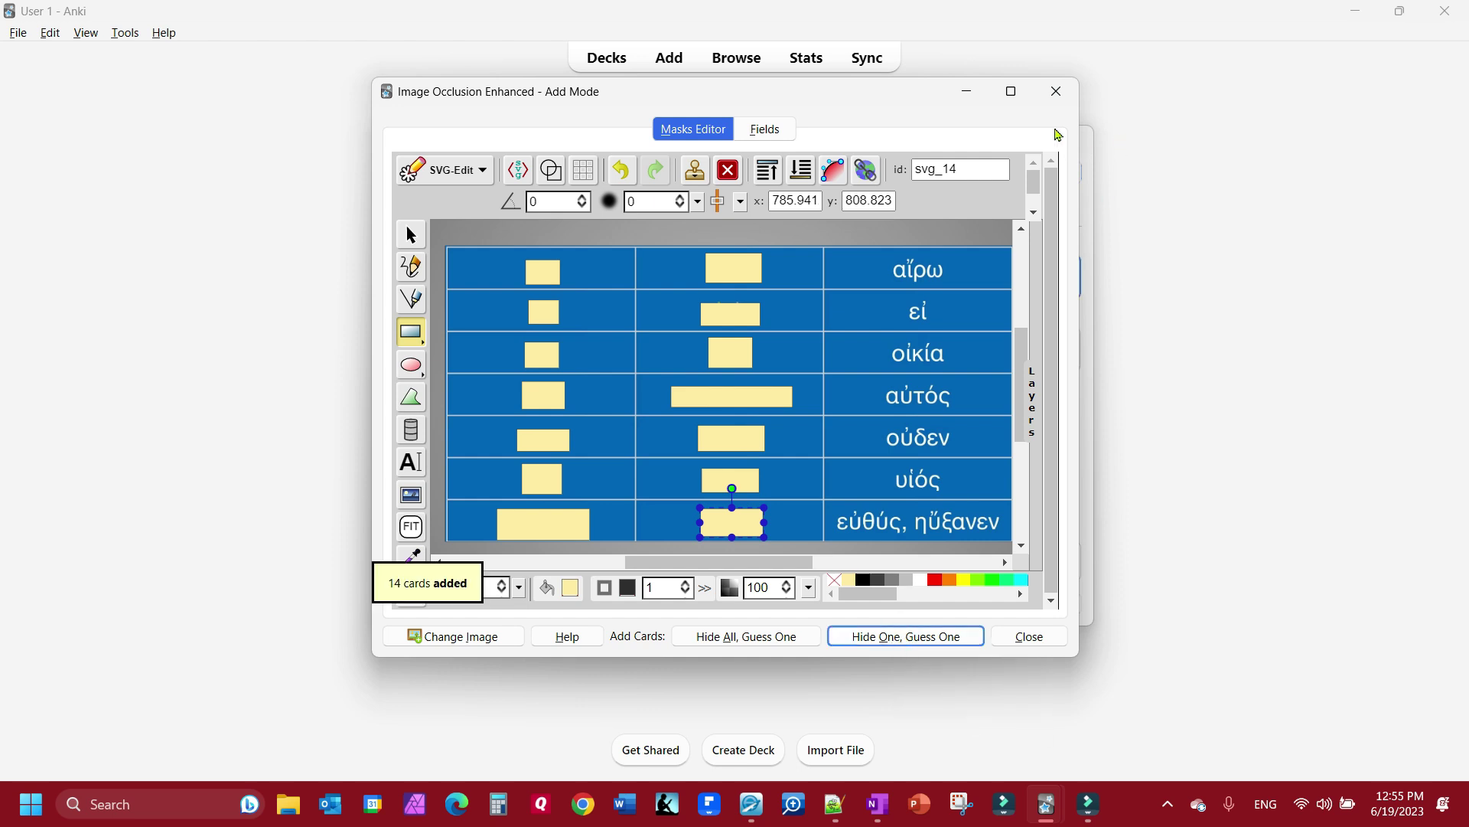
pyautogui.click(1056, 92)
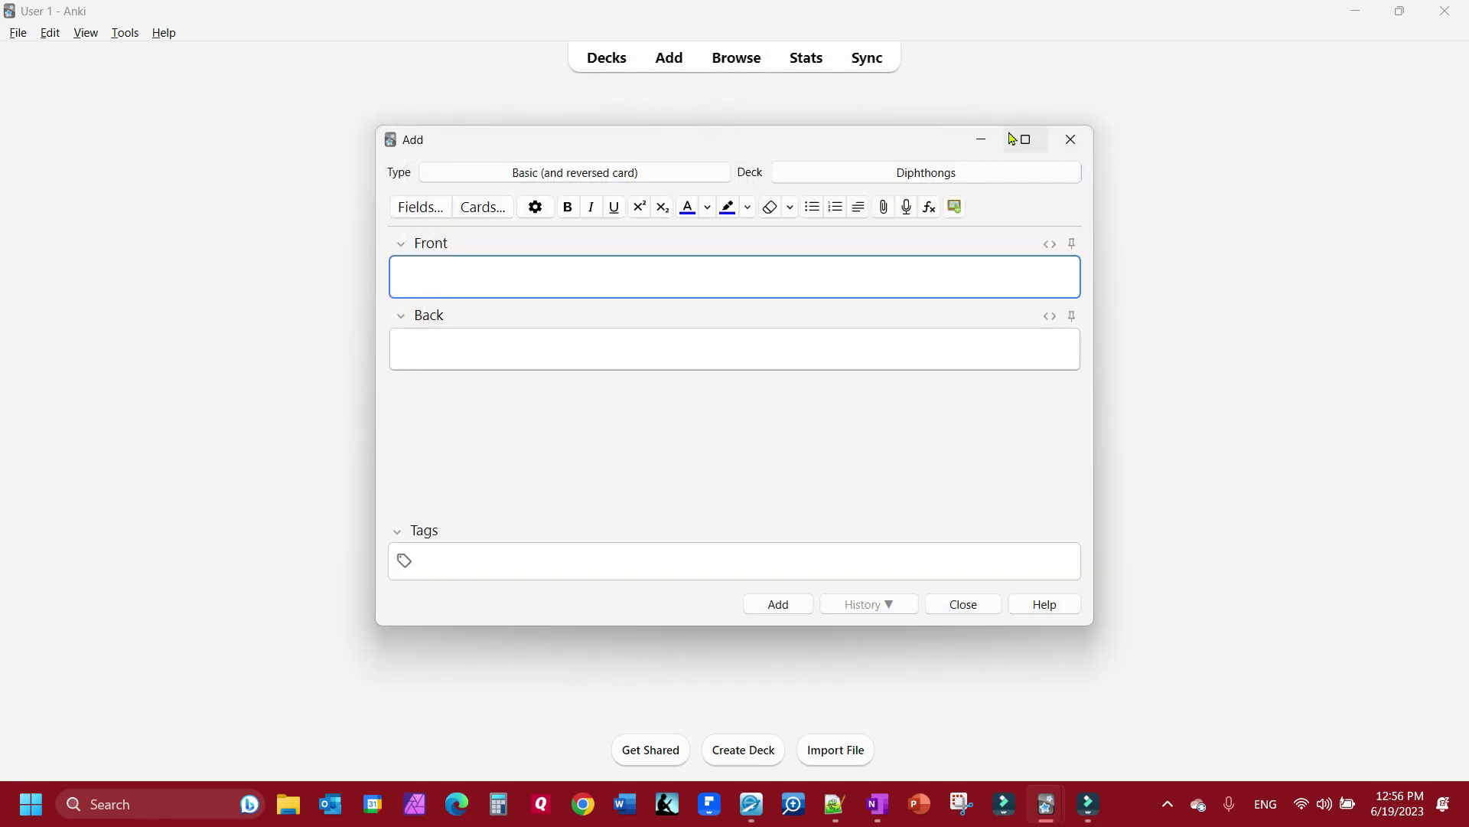
pyautogui.click(1069, 140)
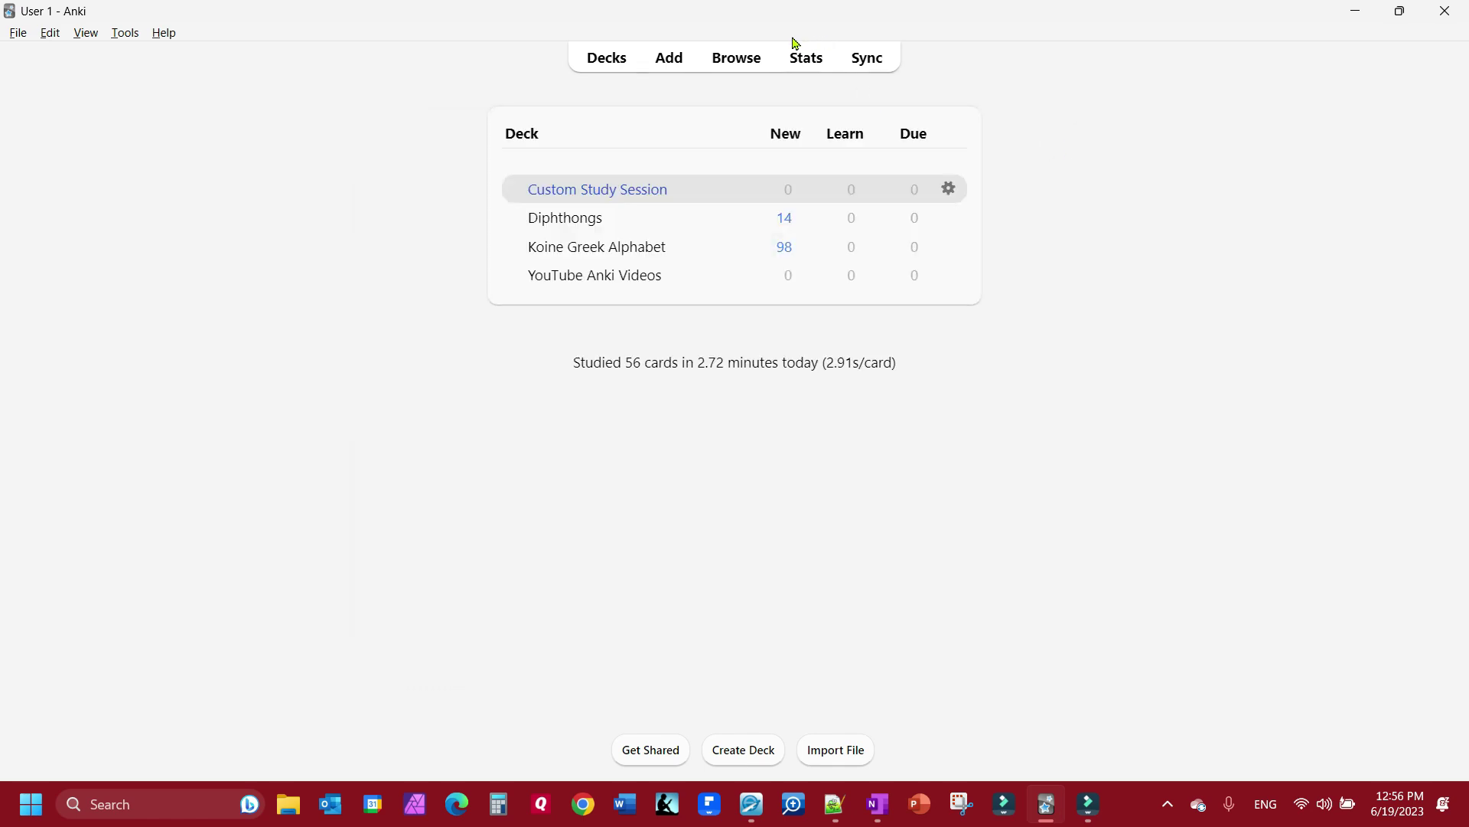
# In the browser, fill the first Diphthongs occlusion card's Header field with 'Diphthong'
pyautogui.click(740, 57)
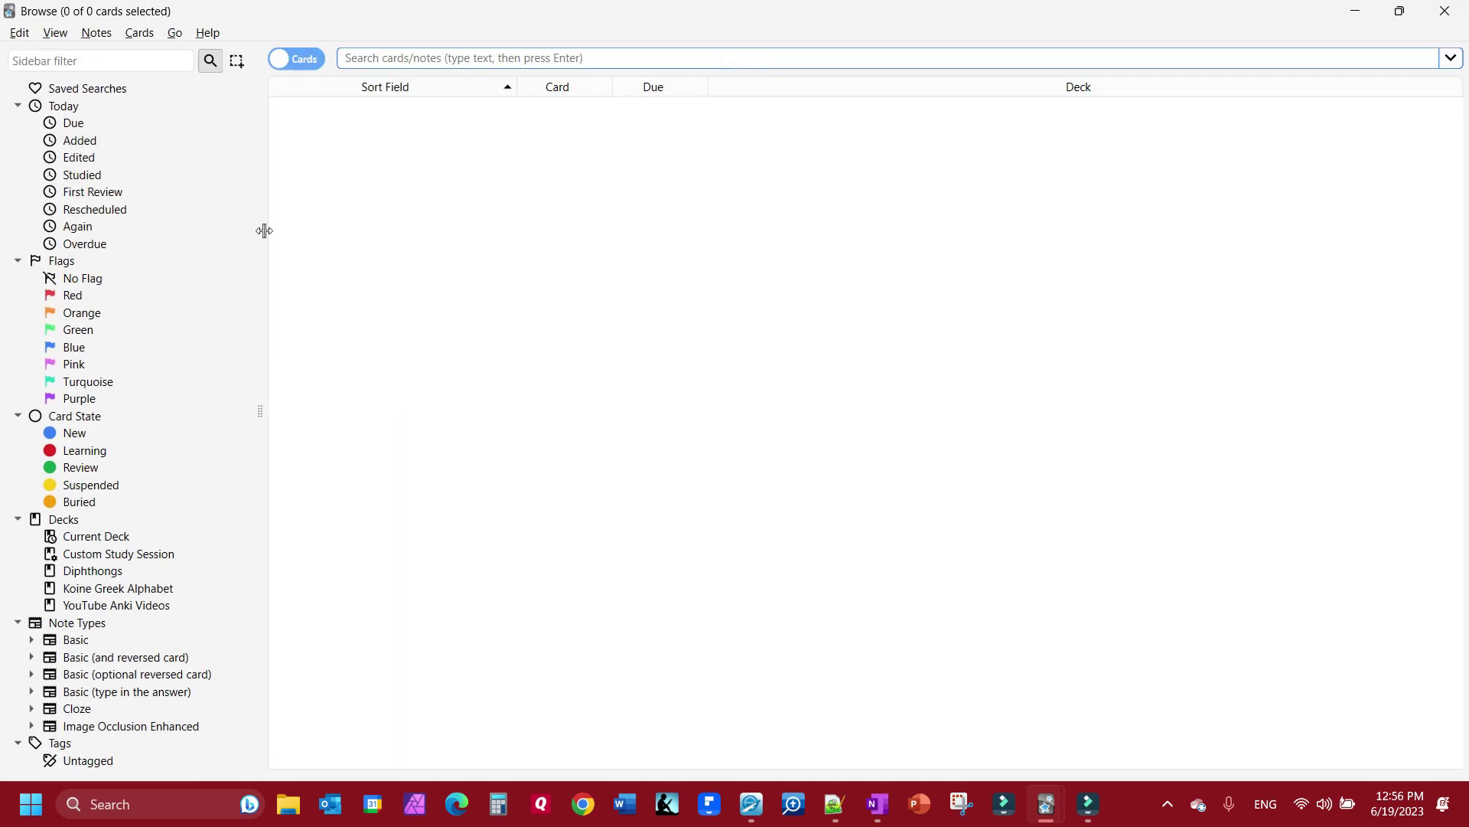
pyautogui.click(107, 573)
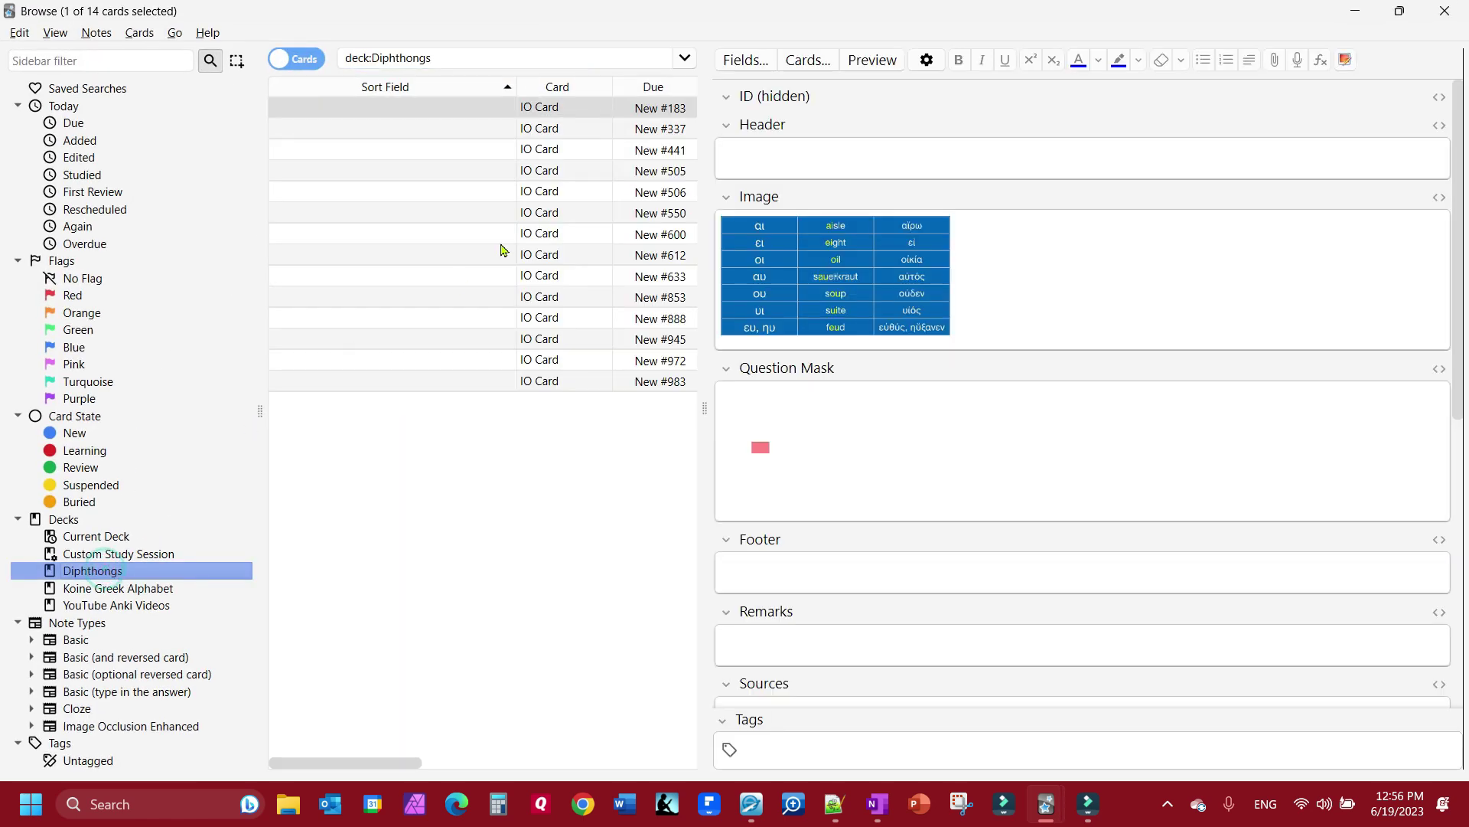
pyautogui.click(751, 158)
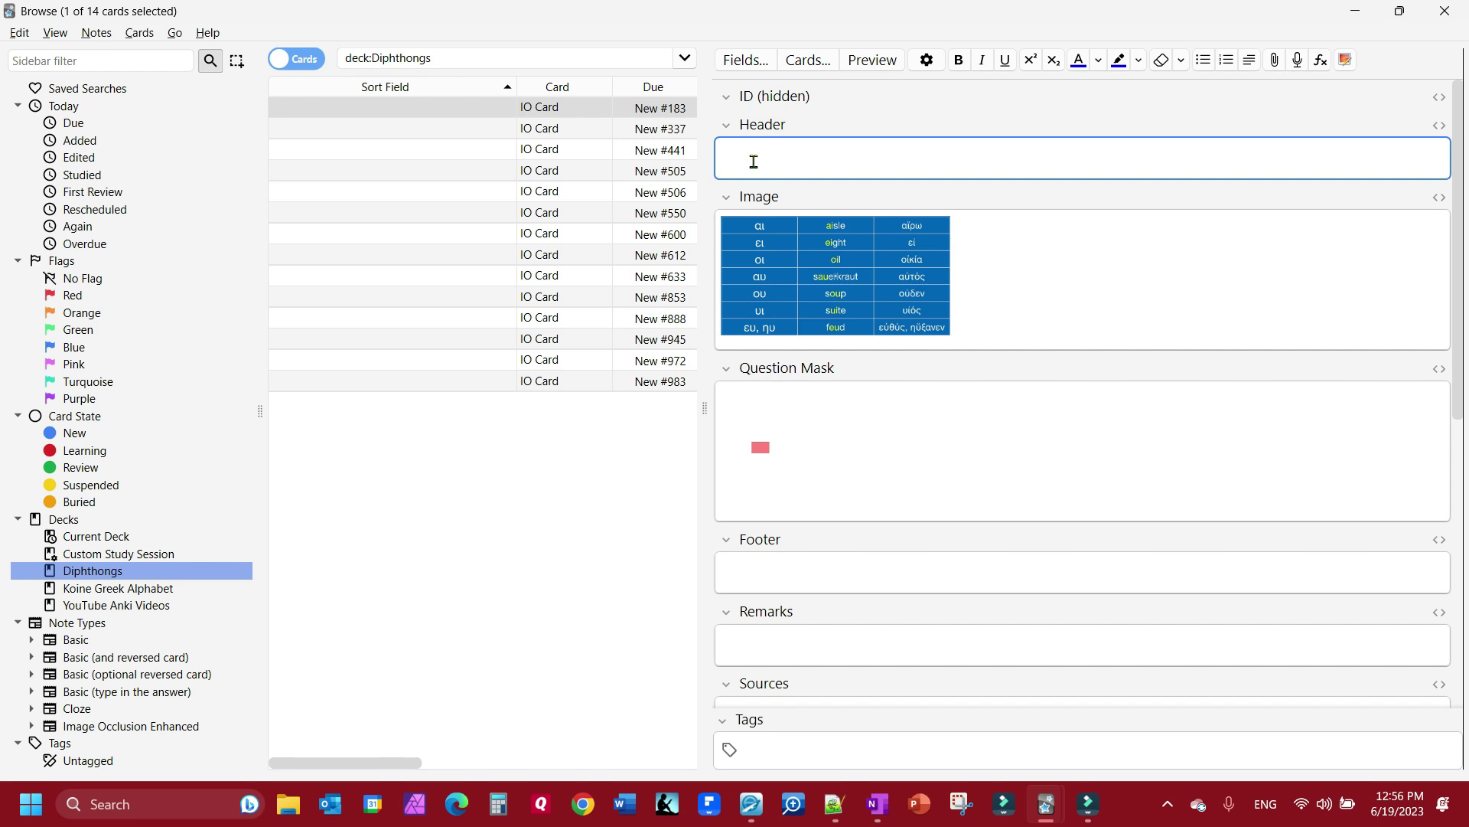
pyautogui.write('Diphthong')
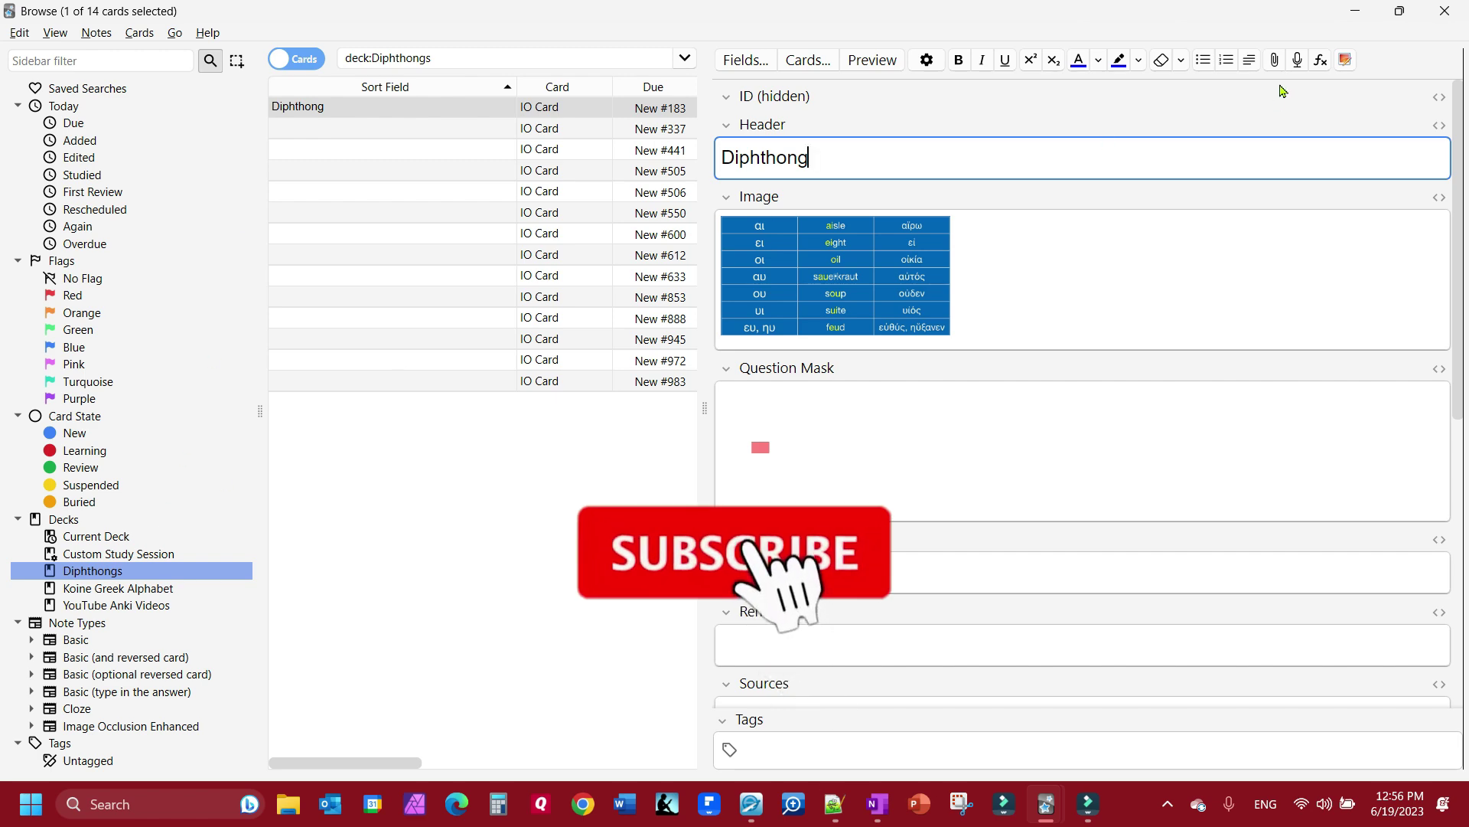
# Close the browser and begin studying the Diphthongs deck
pyautogui.click(1449, 12)
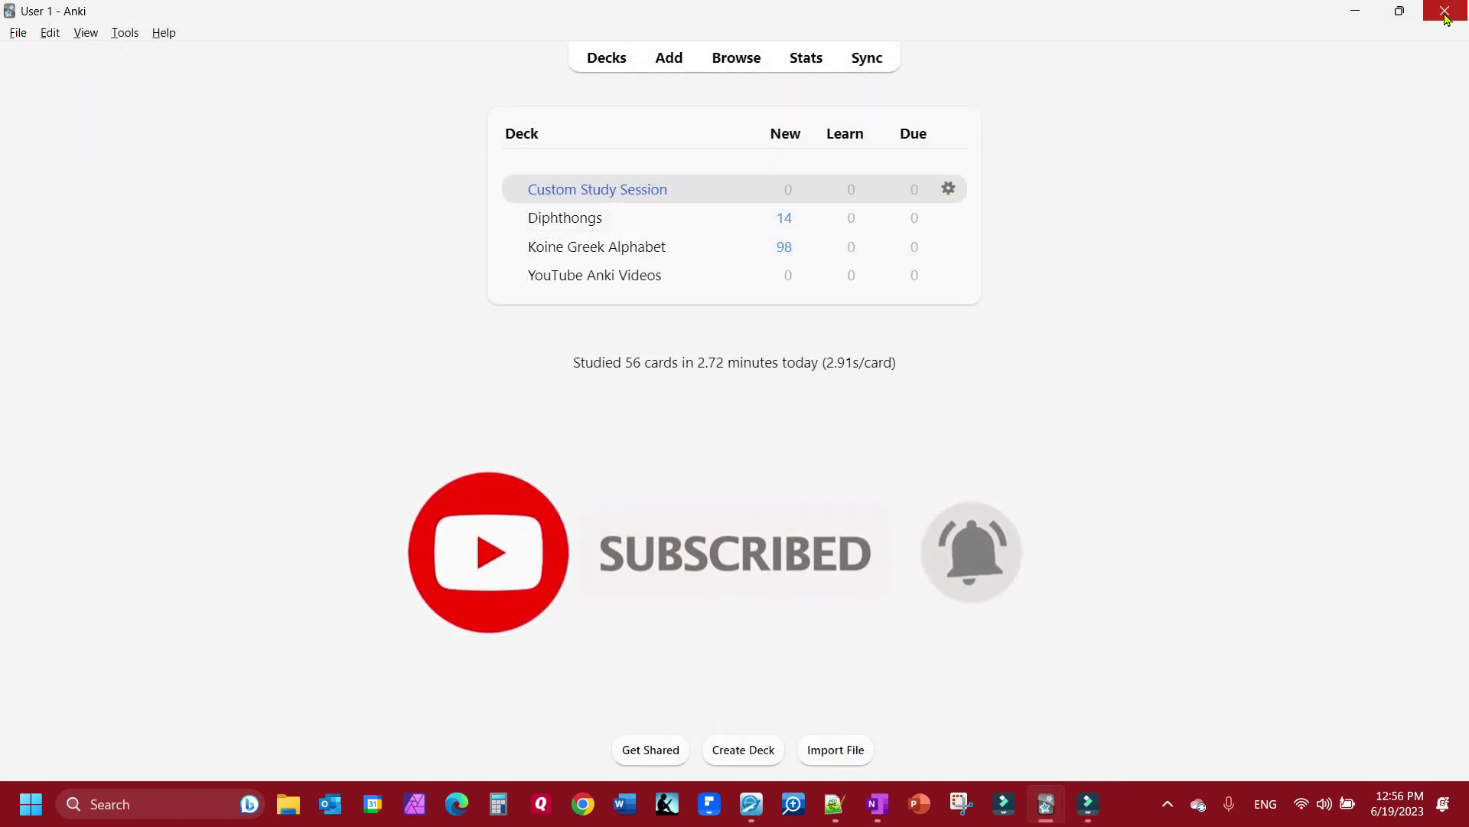
pyautogui.click(580, 221)
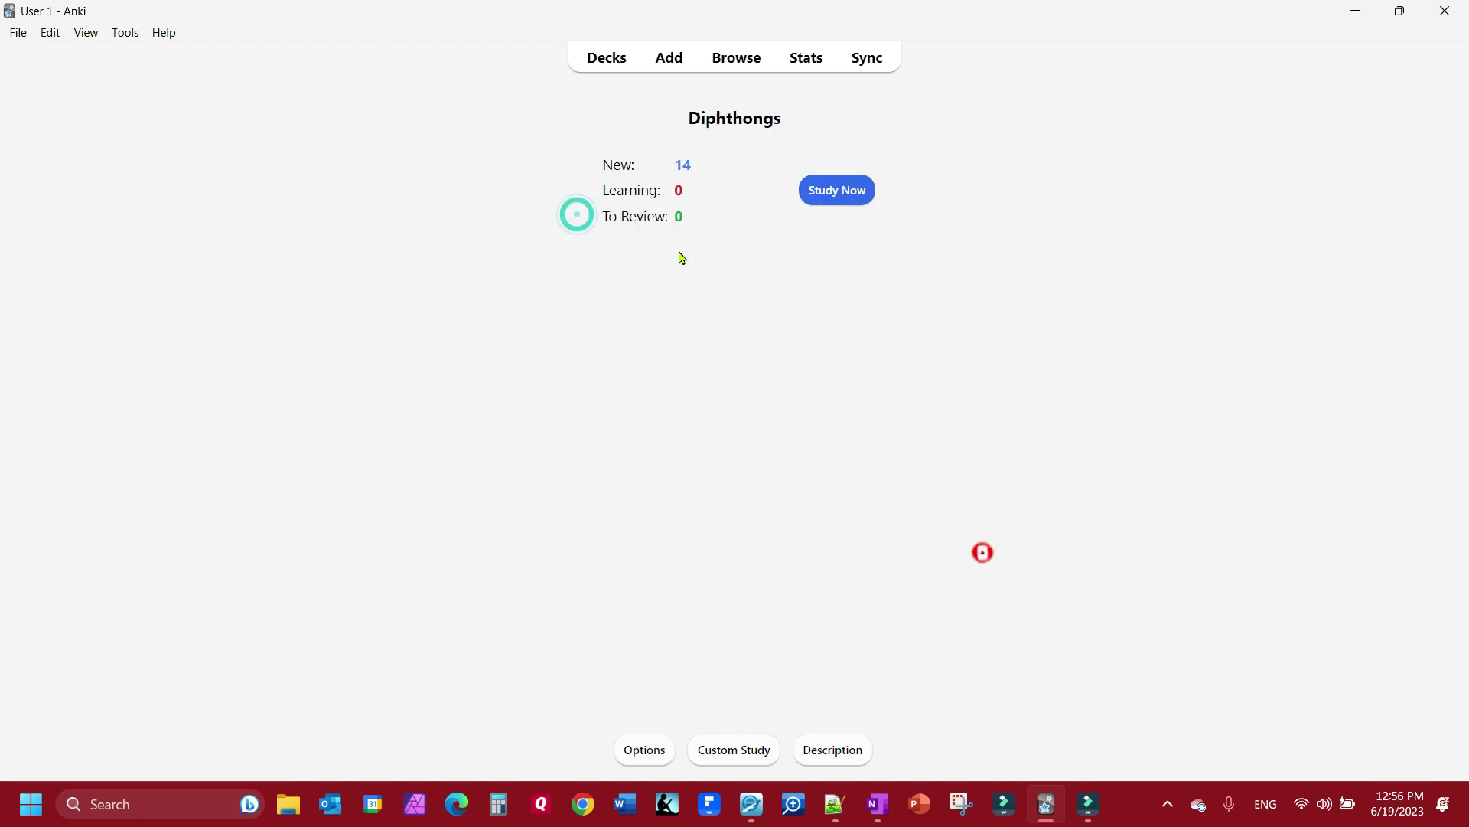
pyautogui.click(831, 188)
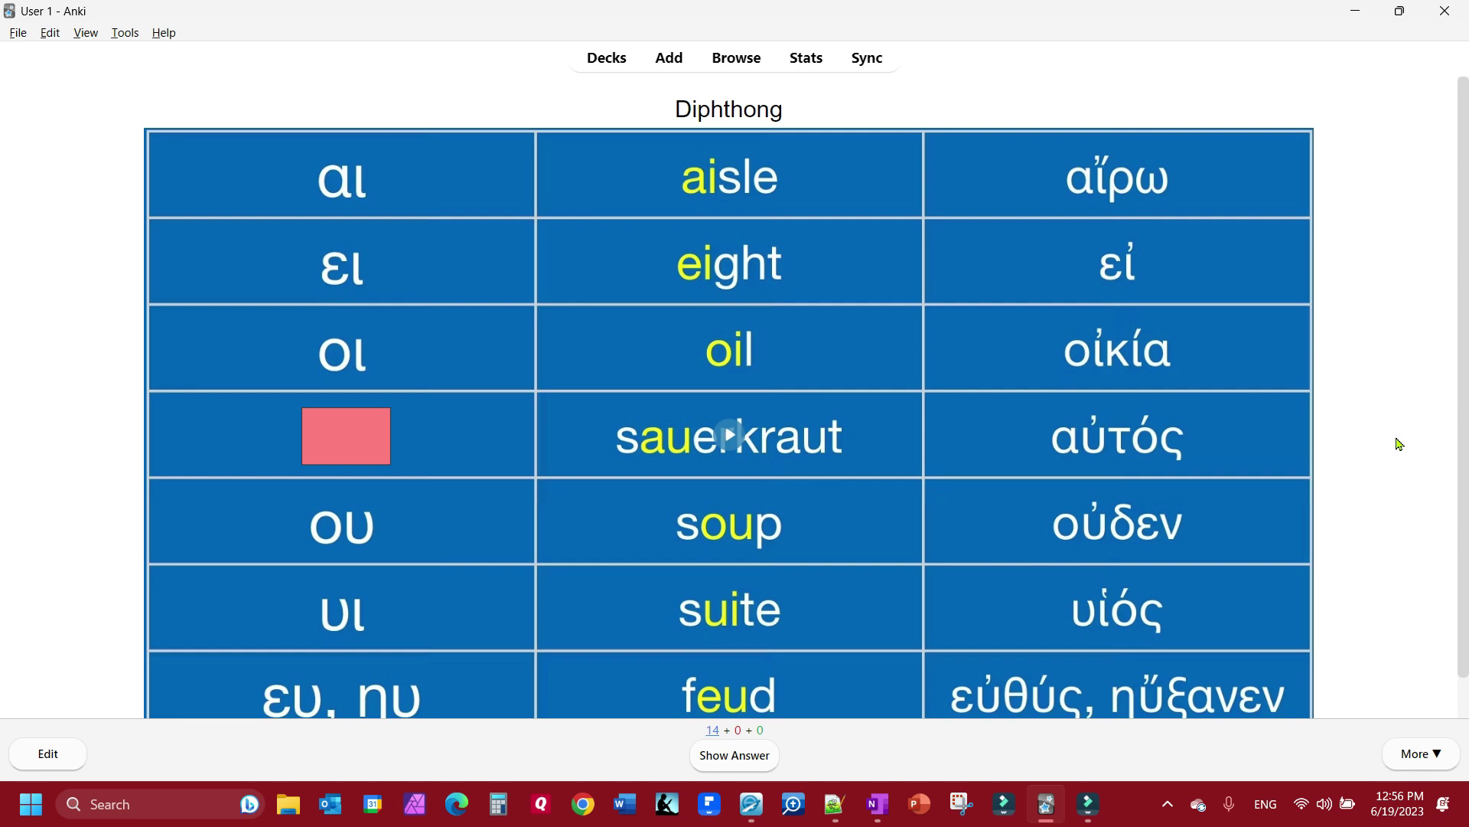
# Reveal and grade each new Diphthongs occlusion card in turn
pyautogui.press('space')
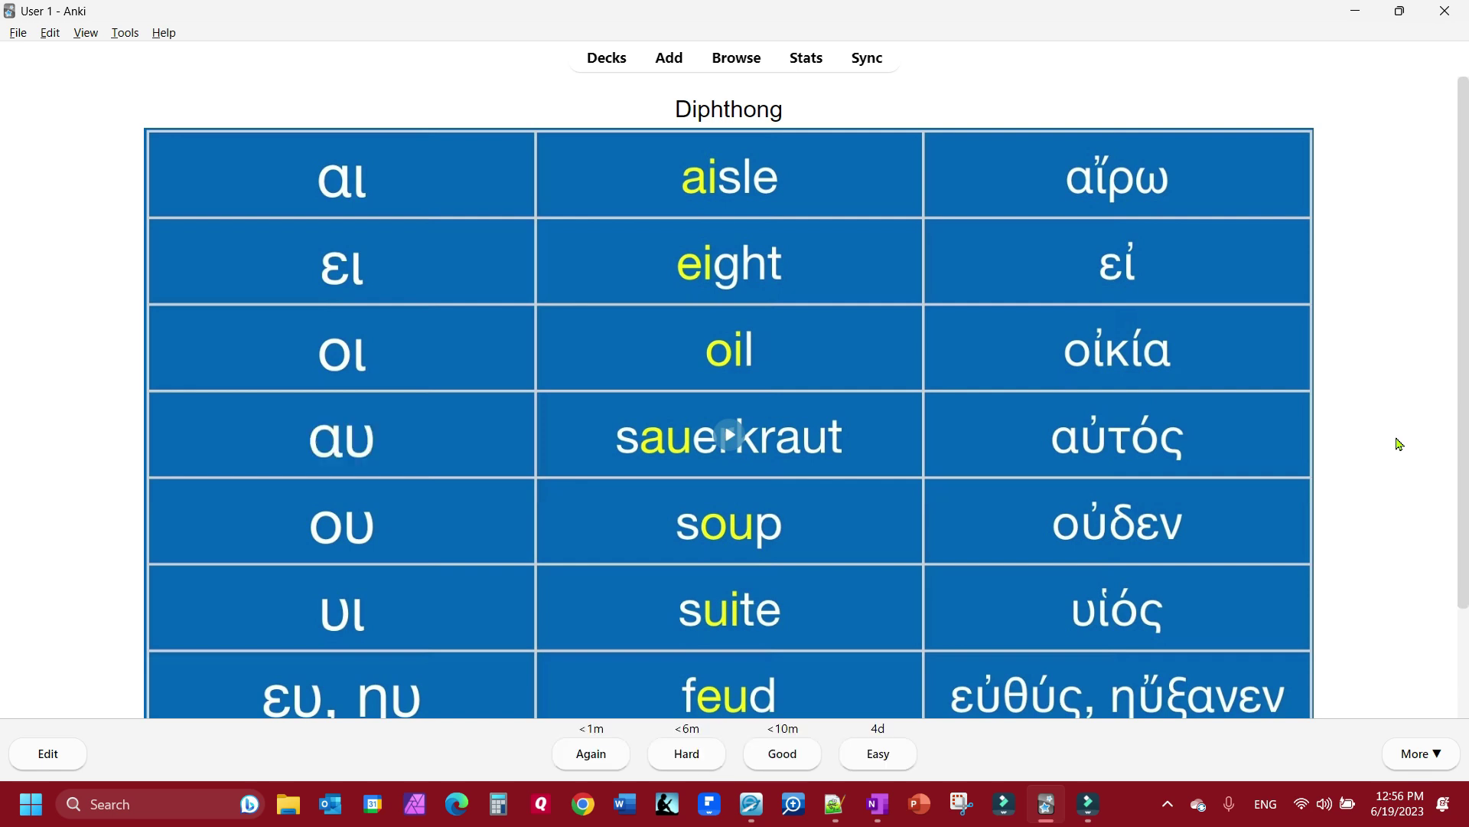
pyautogui.press('space')
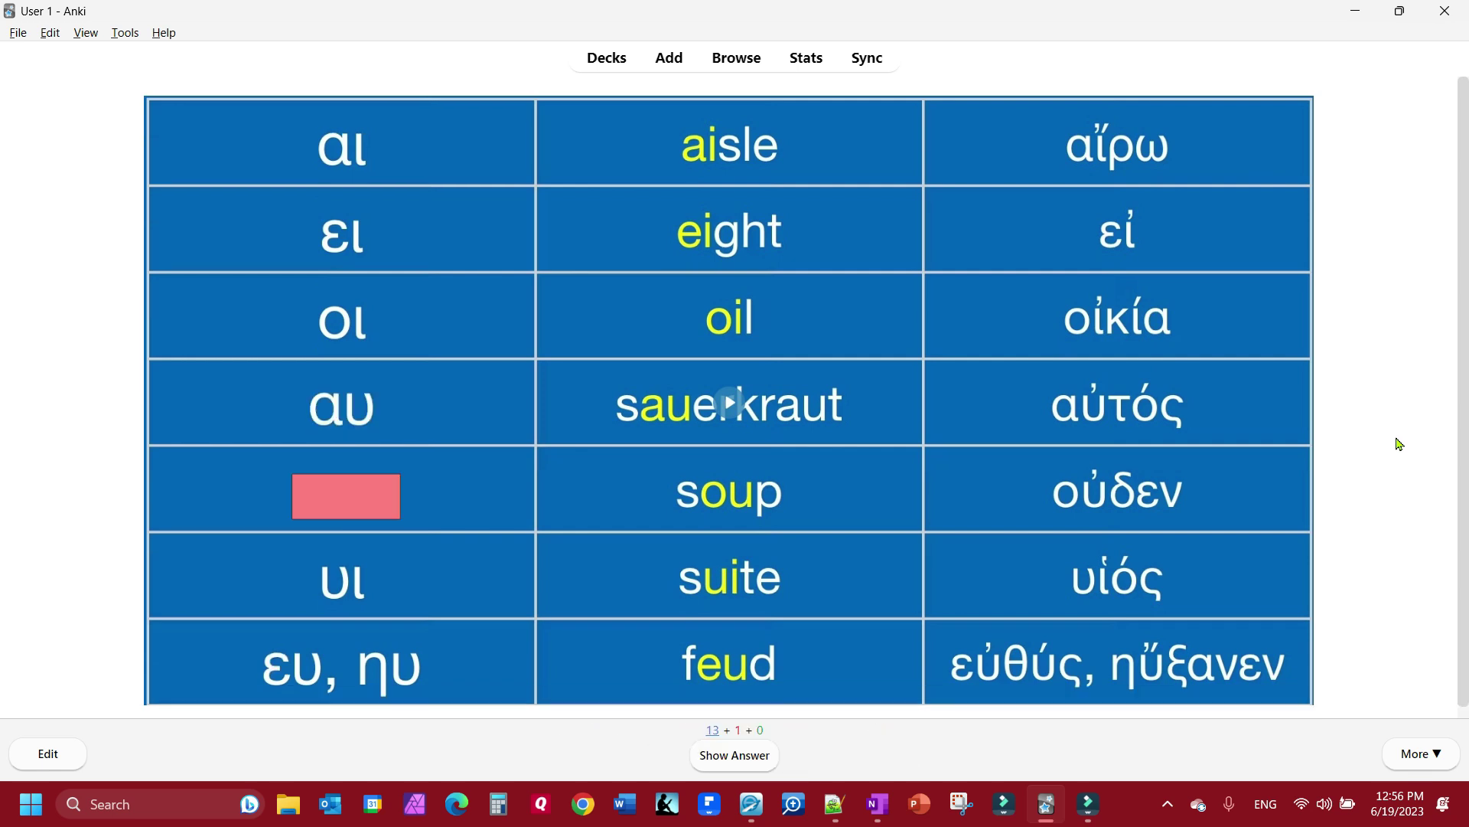
pyautogui.press('space')
pyautogui.press('space')
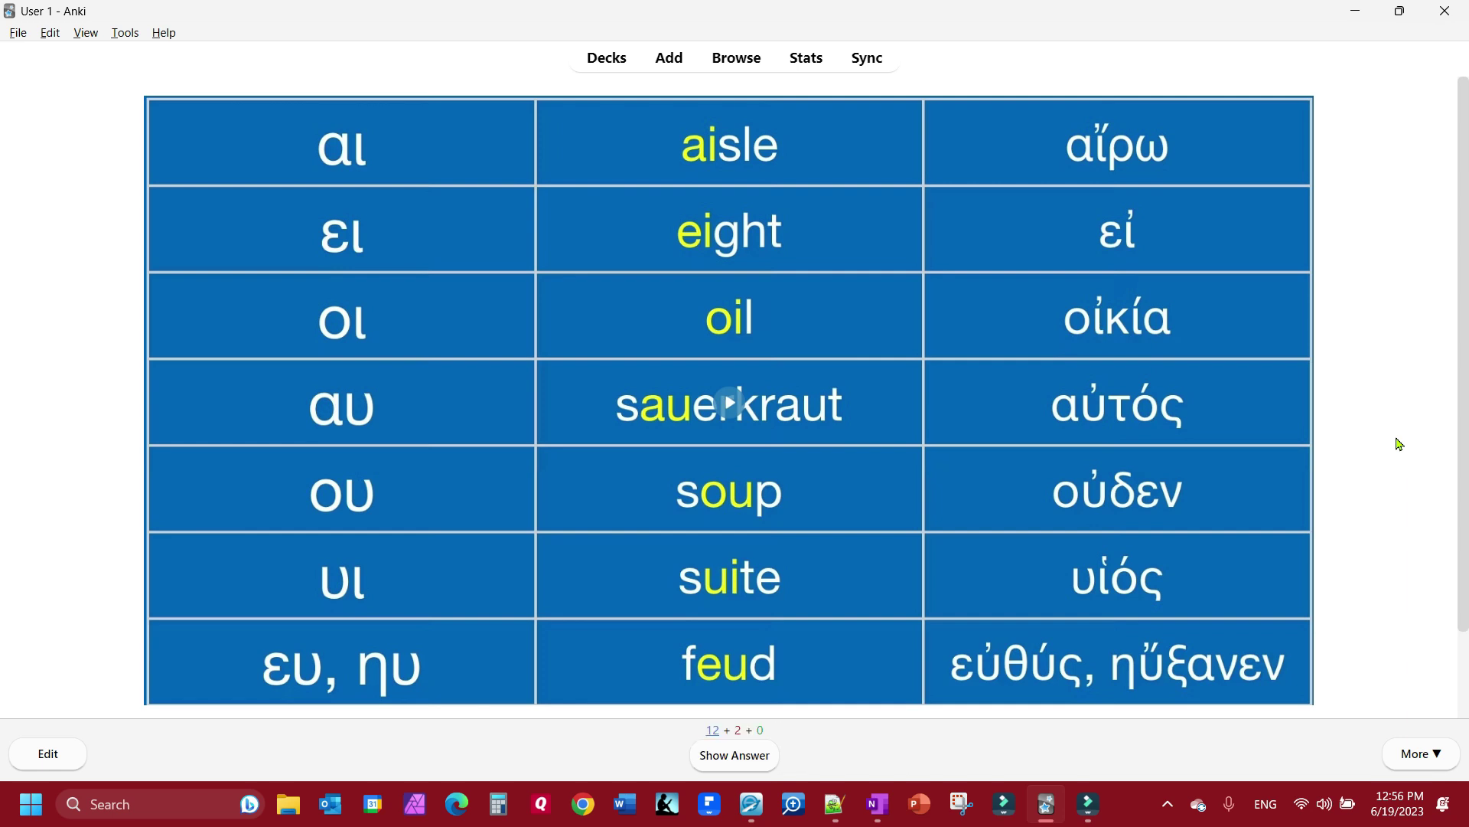
pyautogui.press('space')
pyautogui.press('space')
pyautogui.press('space')
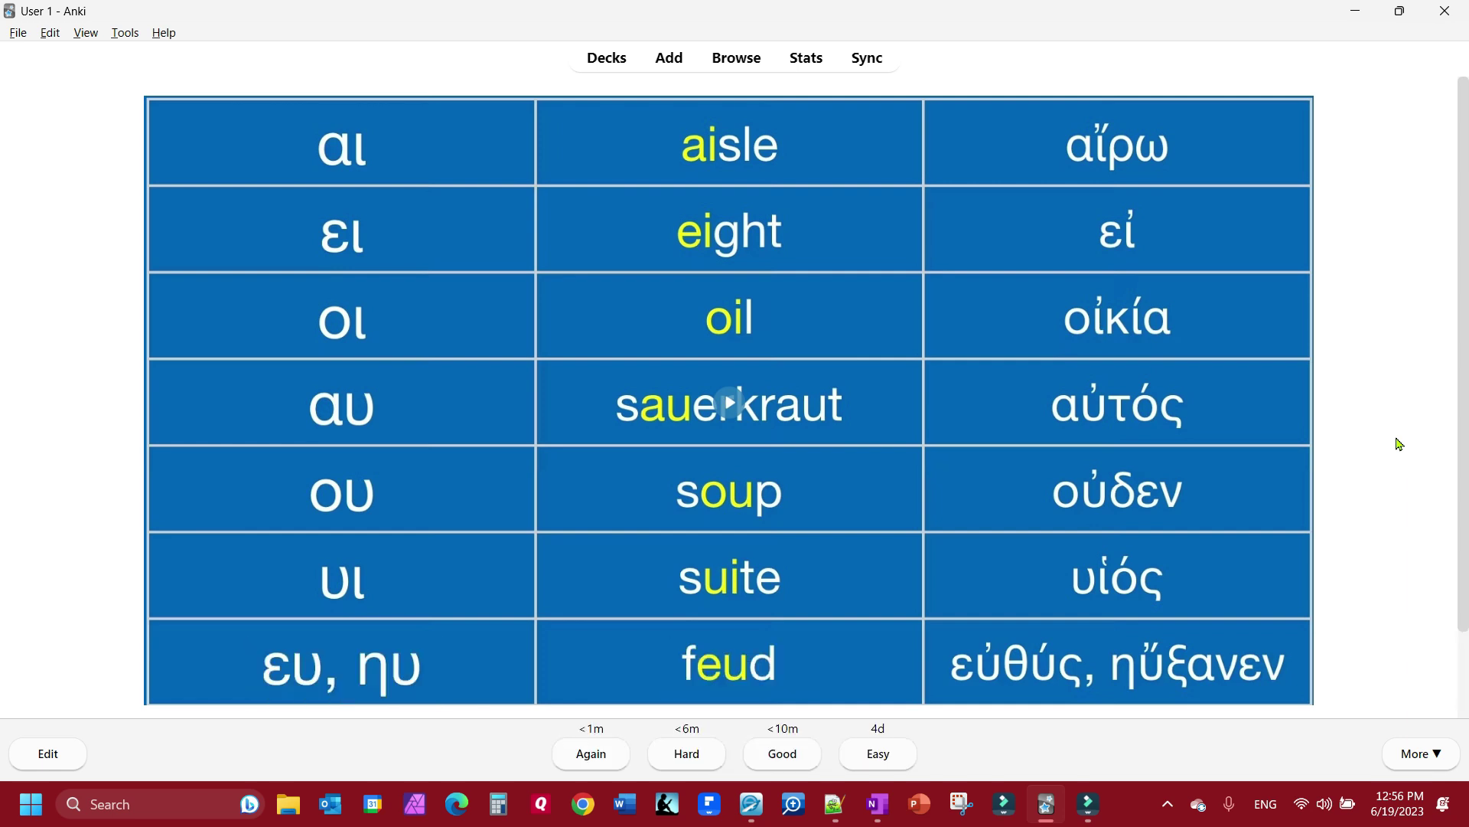
pyautogui.press('space')
pyautogui.press('space')
pyautogui.press('space')
pyautogui.press('space')
pyautogui.press('space')
pyautogui.press('space')
pyautogui.press('space')
pyautogui.press('space')
pyautogui.press('space')
pyautogui.press('space')
pyautogui.press('space')
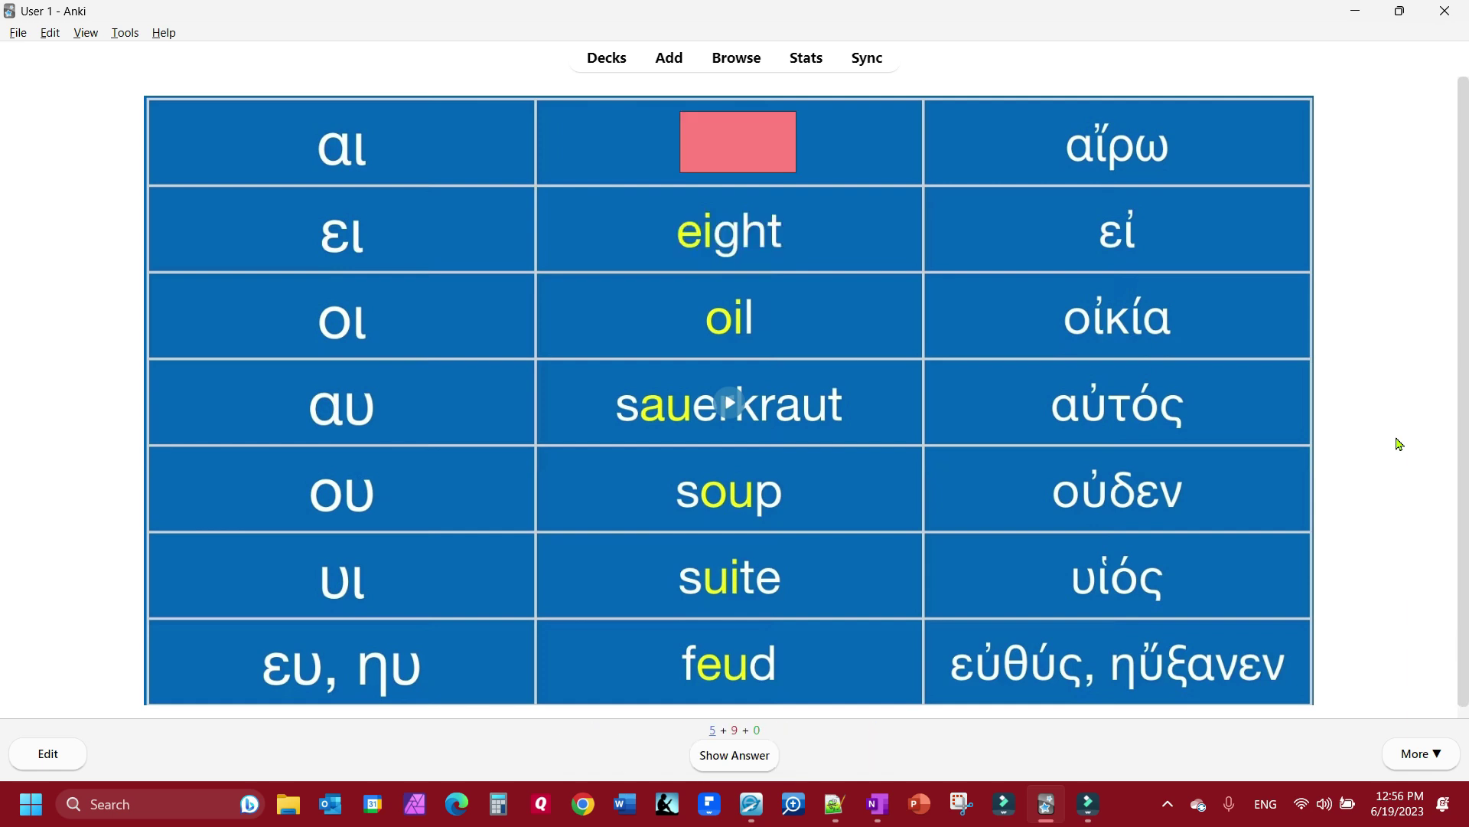
pyautogui.press('space')
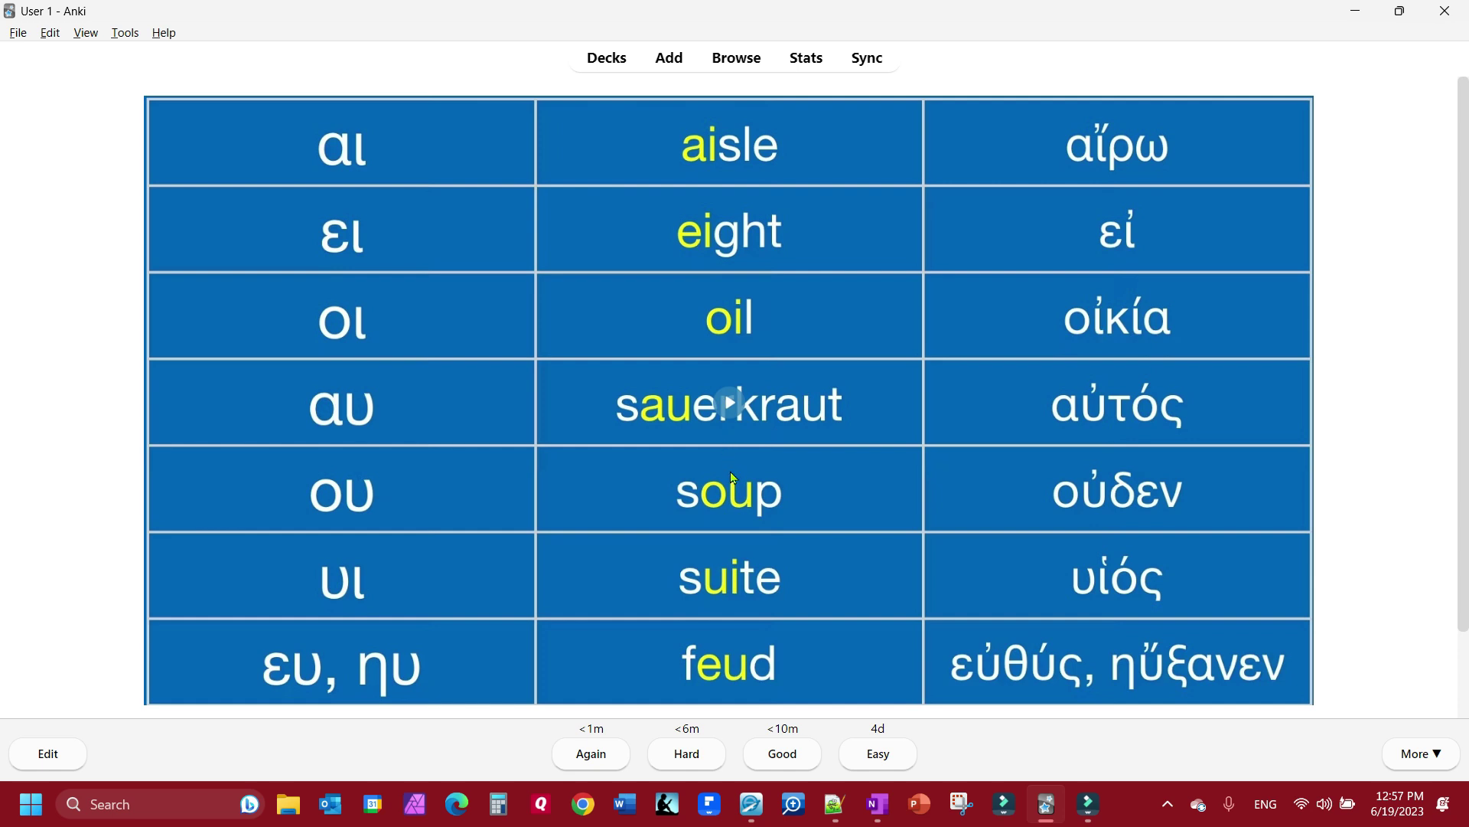
pyautogui.press('space')
pyautogui.press('space')
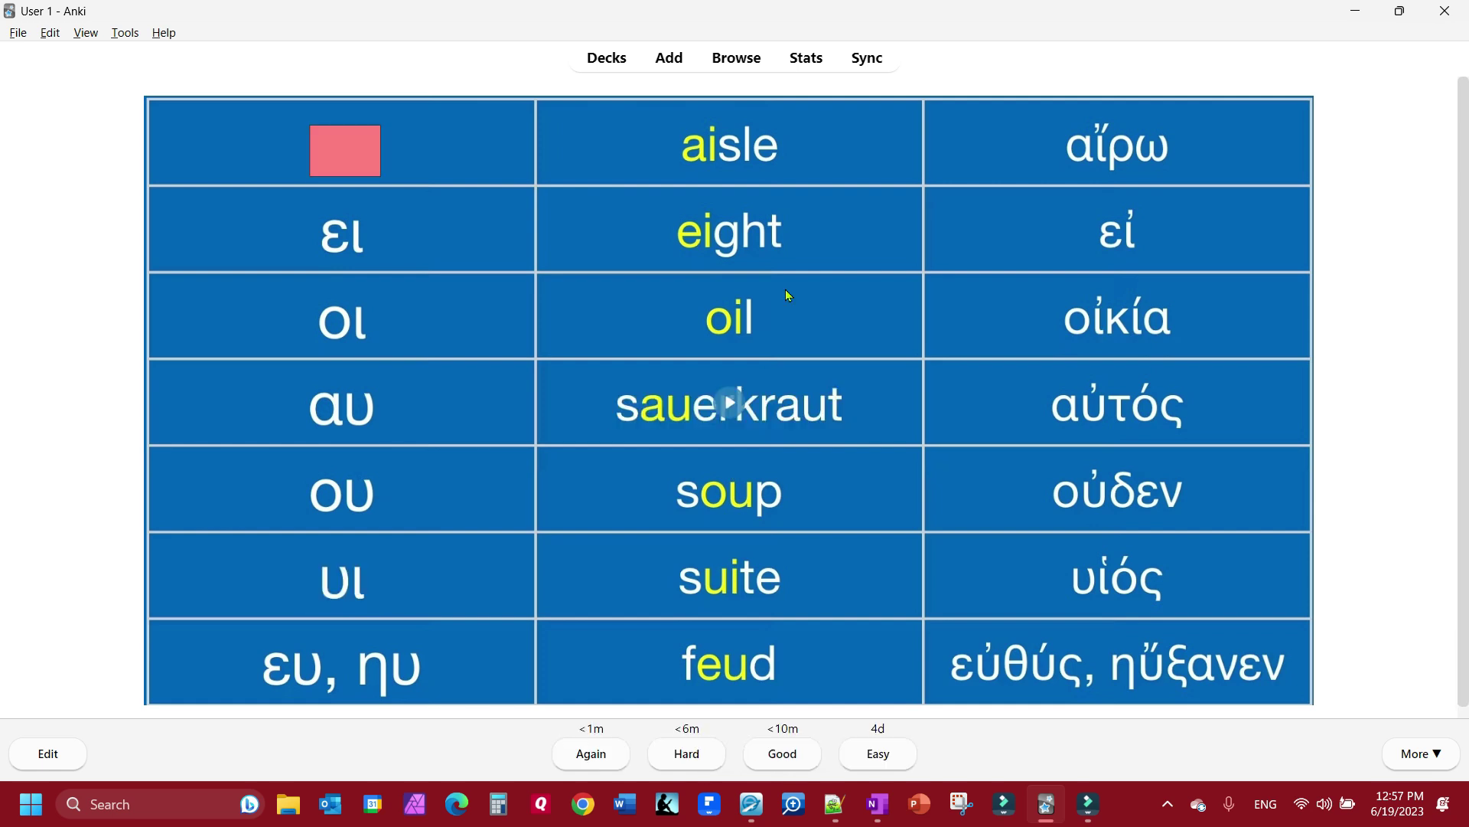
pyautogui.press('space')
pyautogui.press('space')
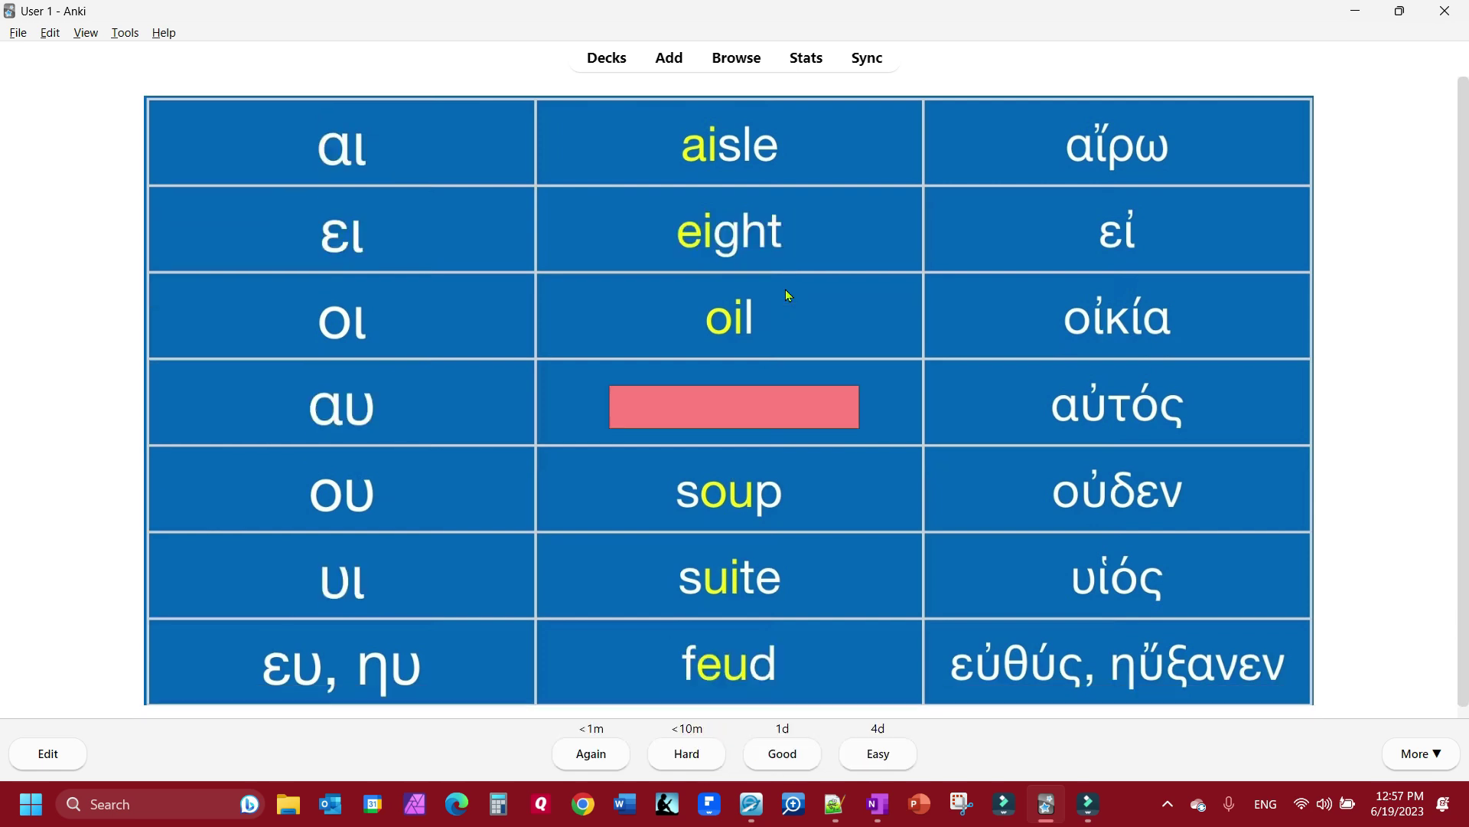
pyautogui.press('space')
pyautogui.press('space')
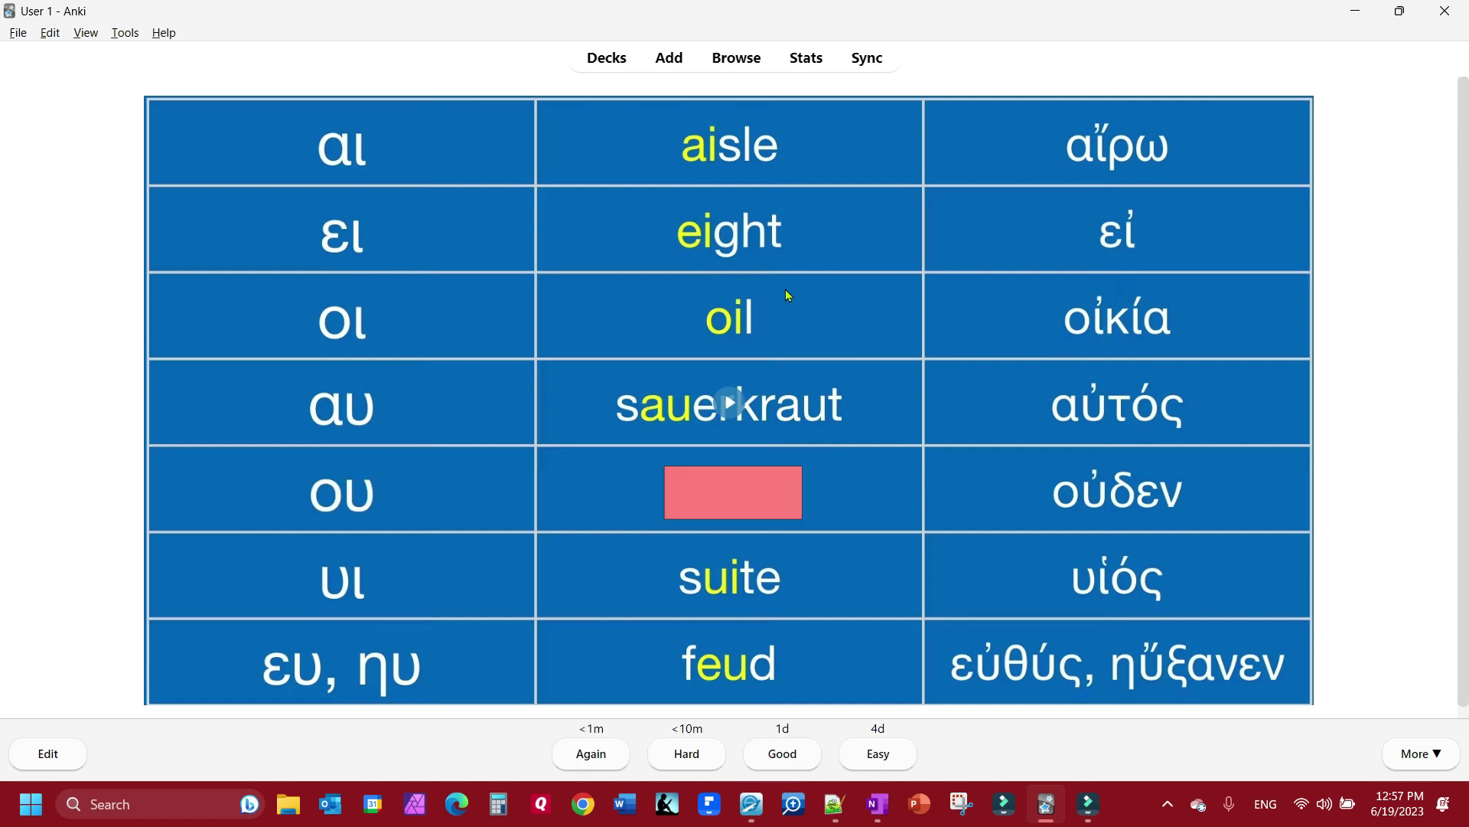
pyautogui.press('space')
pyautogui.press('space')
pyautogui.press('space')
pyautogui.press('space')
pyautogui.press('space')
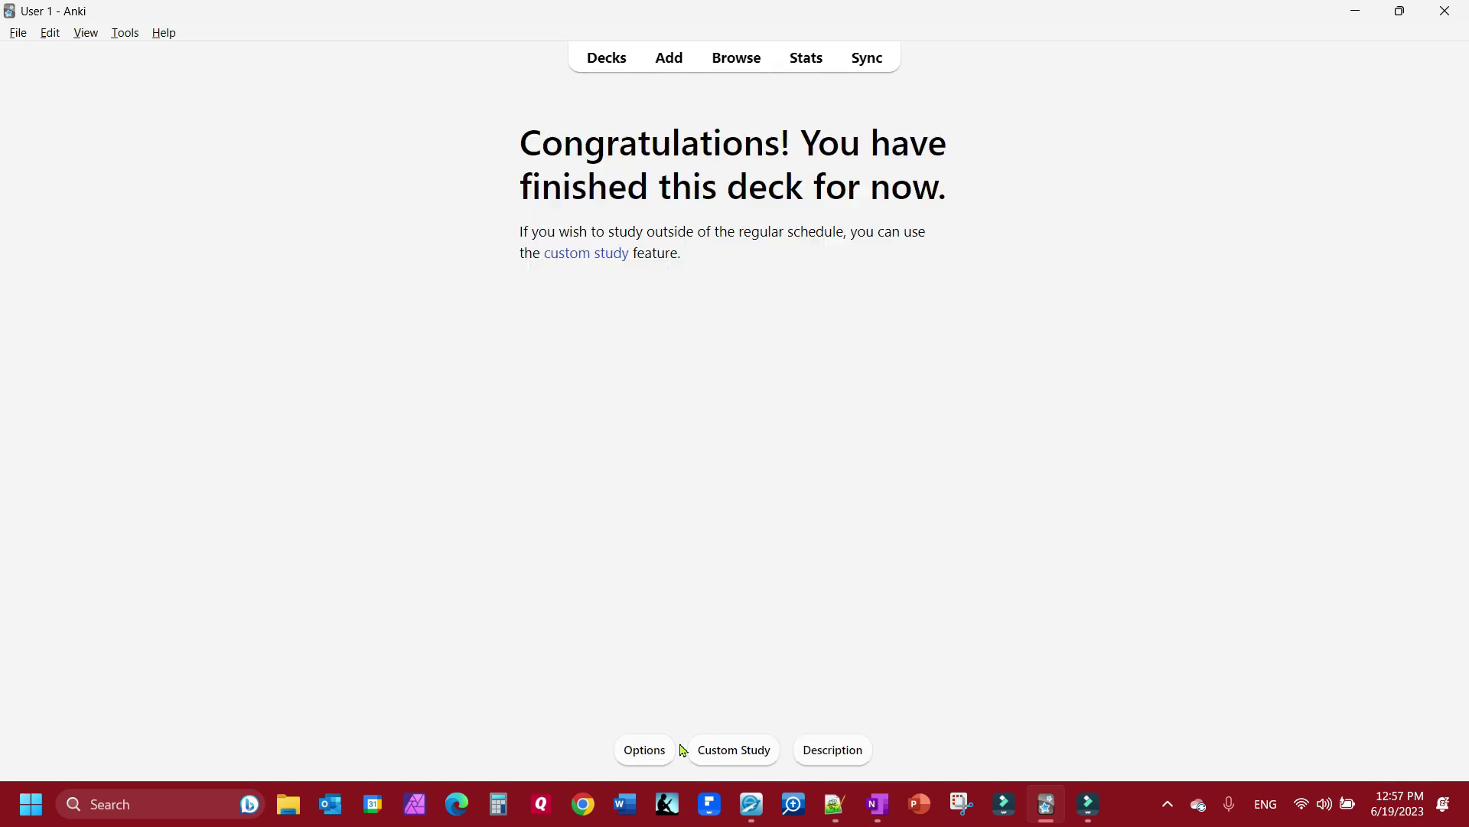
# Return to the deck list and open the Diphthongs deck overview
pyautogui.click(613, 70)
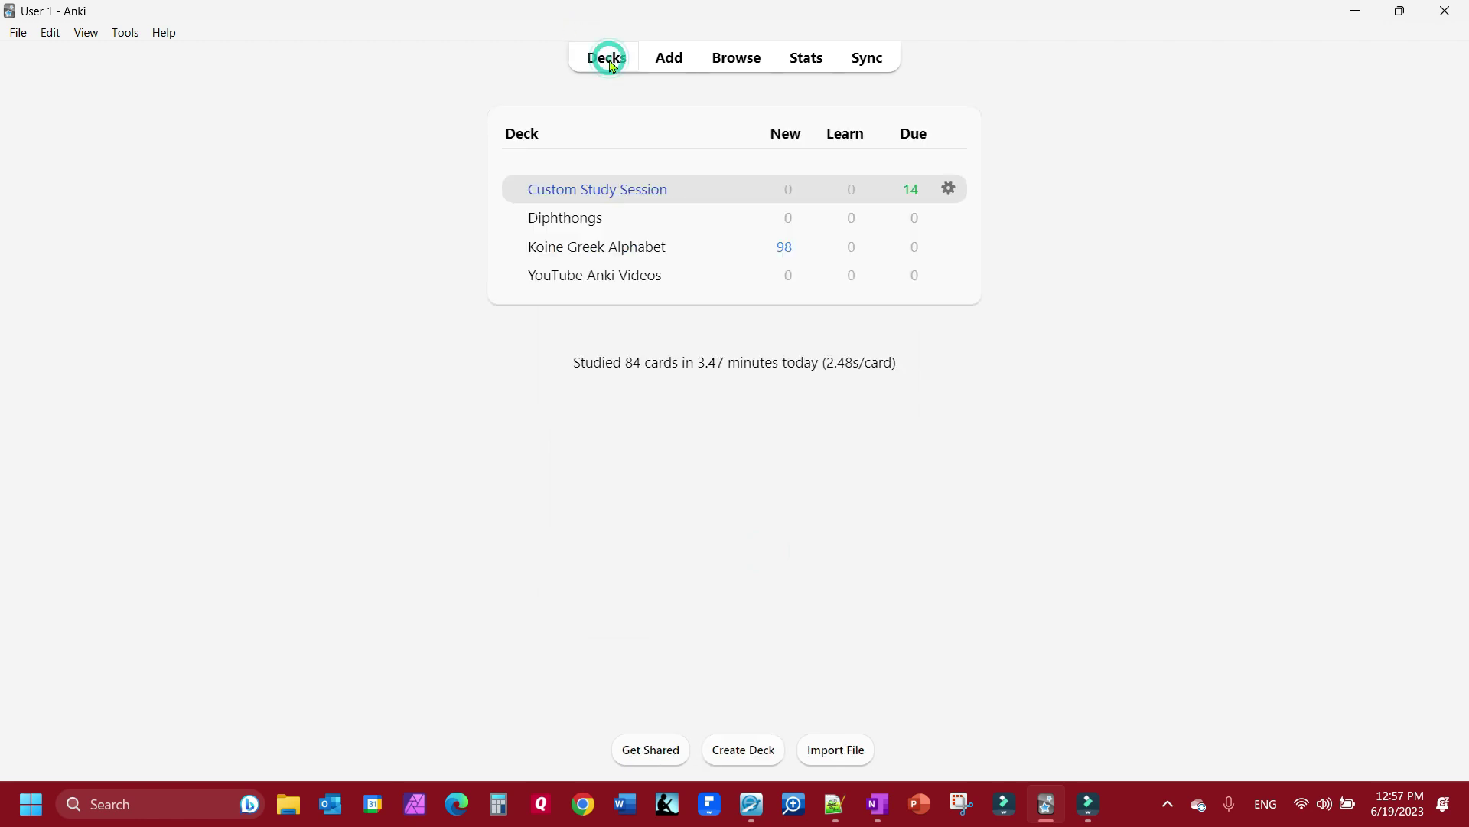
pyautogui.click(601, 219)
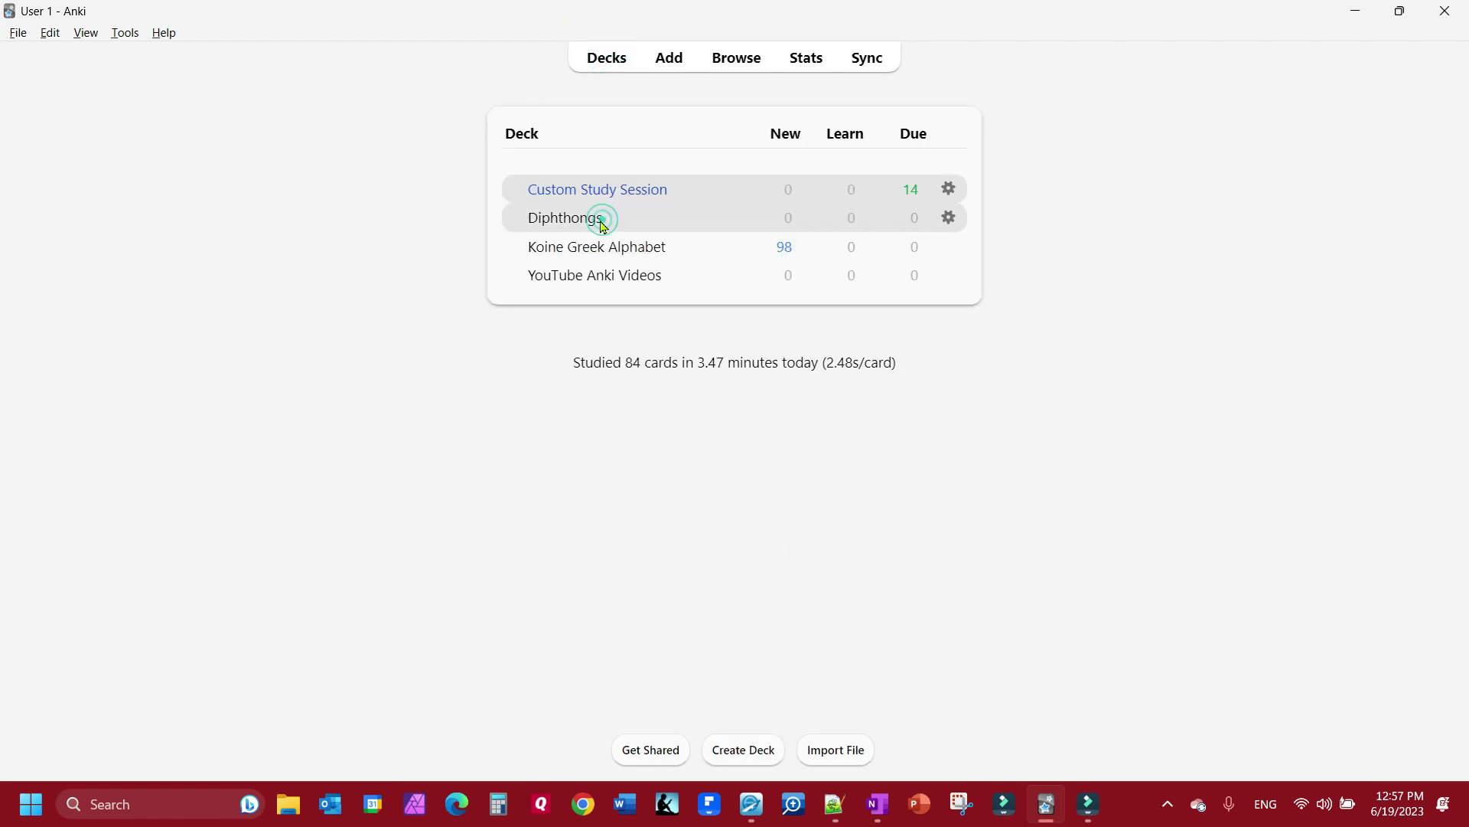
pyautogui.click(577, 219)
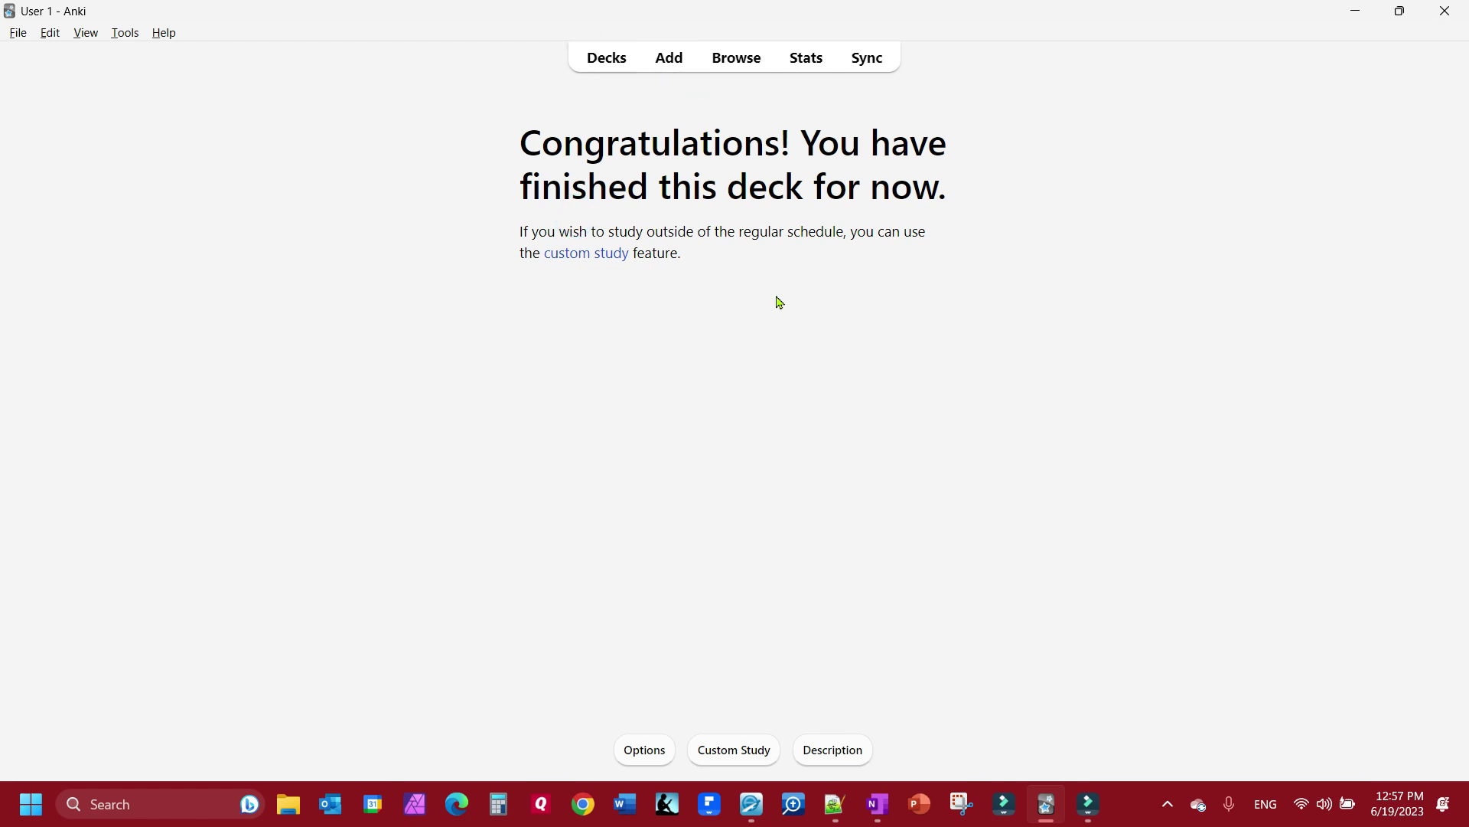
pyautogui.click(610, 59)
pyautogui.click(577, 219)
# Create a Review ahead custom study session and start reviewing its 14 cards
pyautogui.click(712, 753)
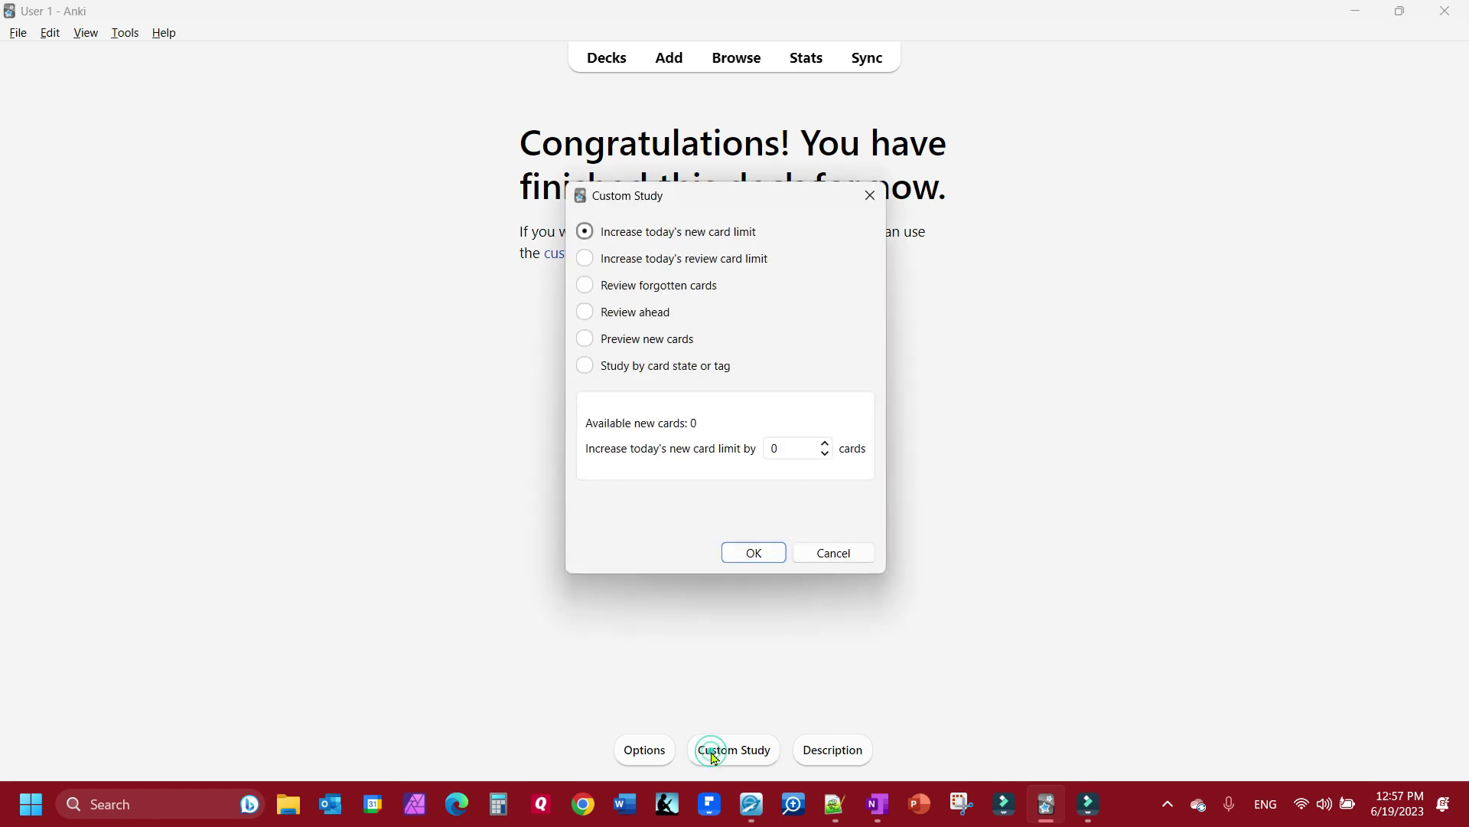
pyautogui.click(585, 312)
pyautogui.click(753, 554)
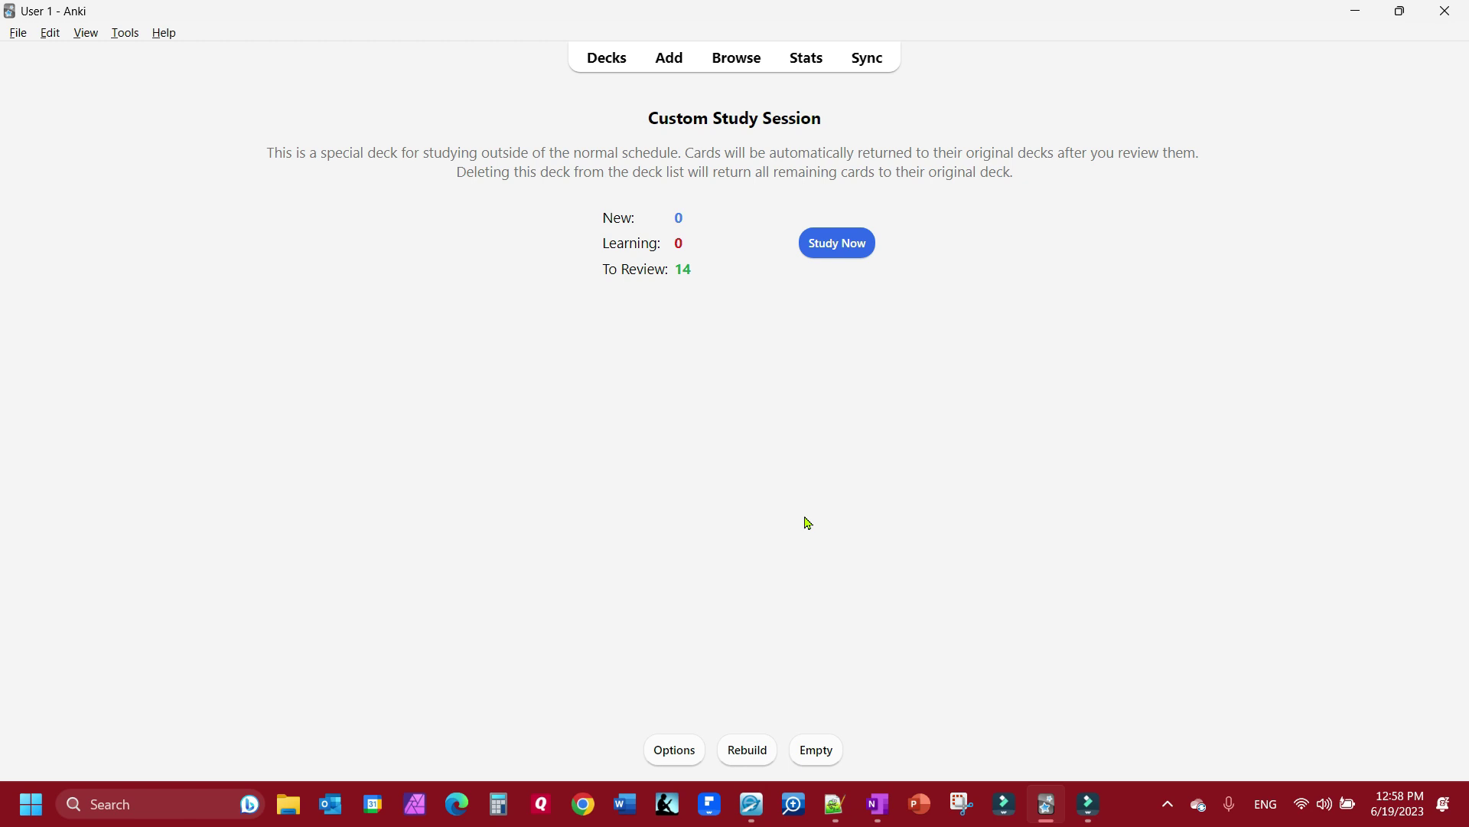
pyautogui.click(837, 249)
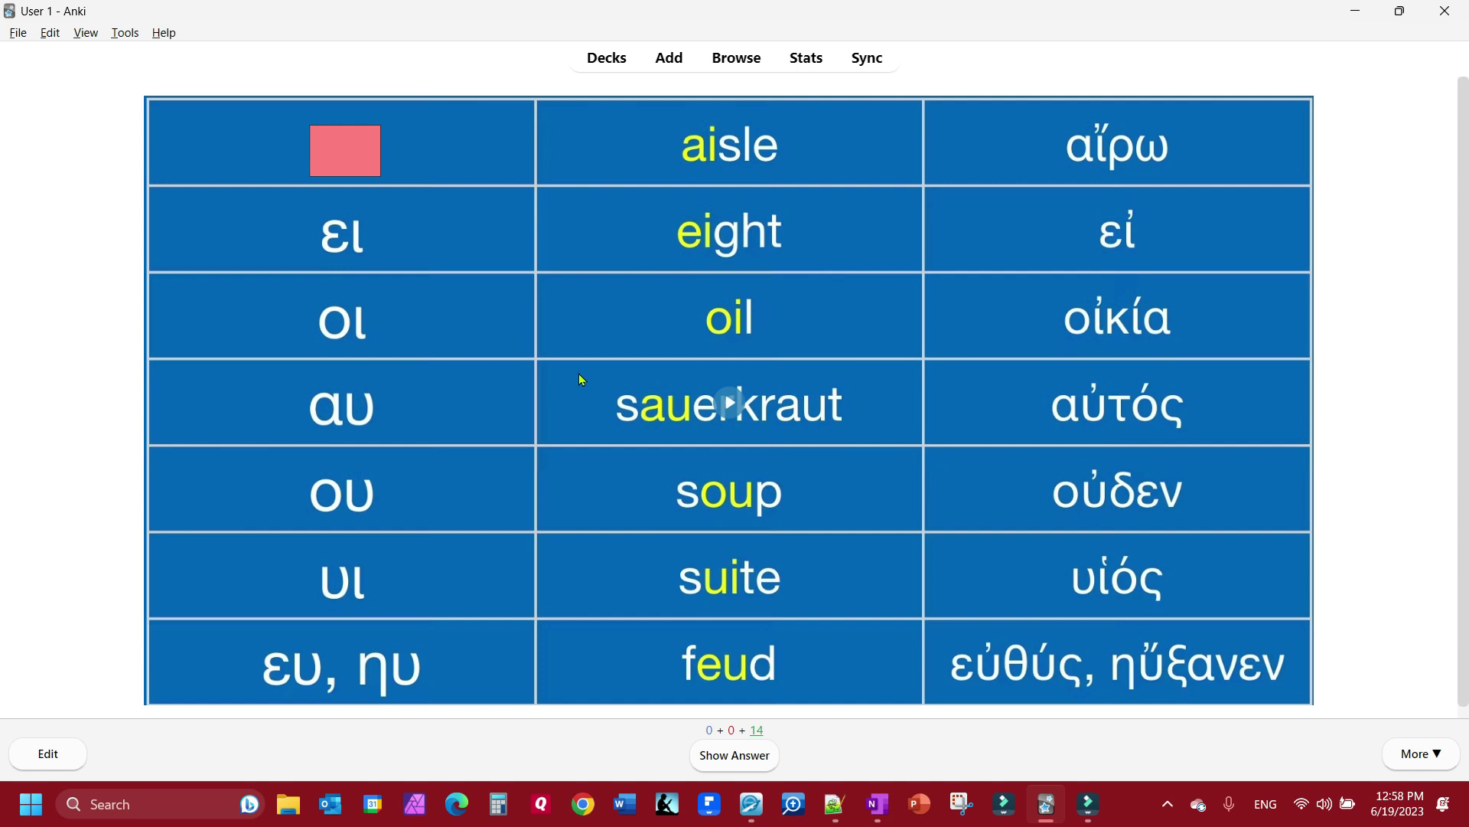
# Reveal and grade the custom-session cards, marking the missed one Again
pyautogui.press('space')
pyautogui.press('space')
pyautogui.press('space')
pyautogui.press('space')
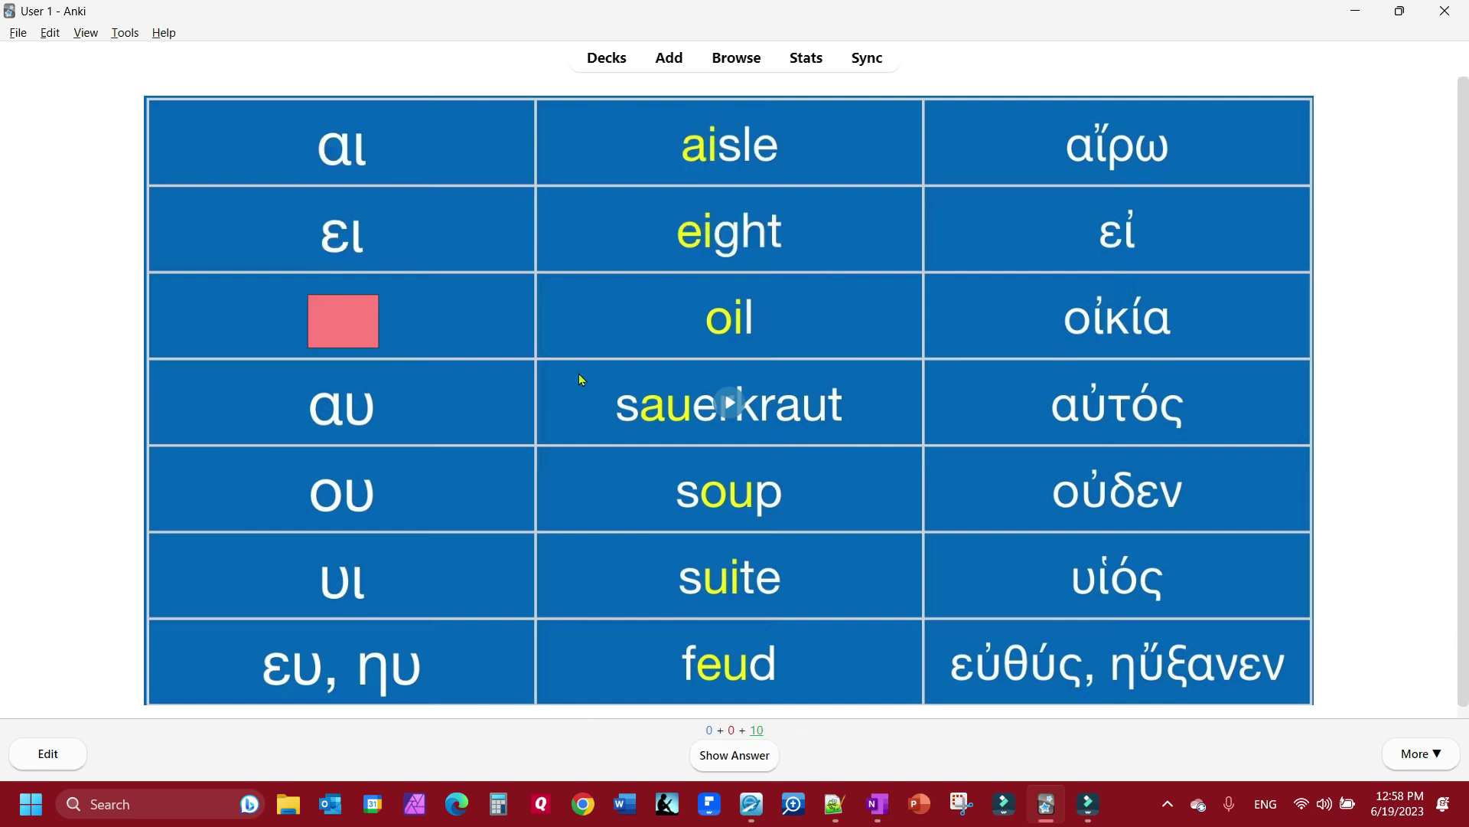
pyautogui.press('space')
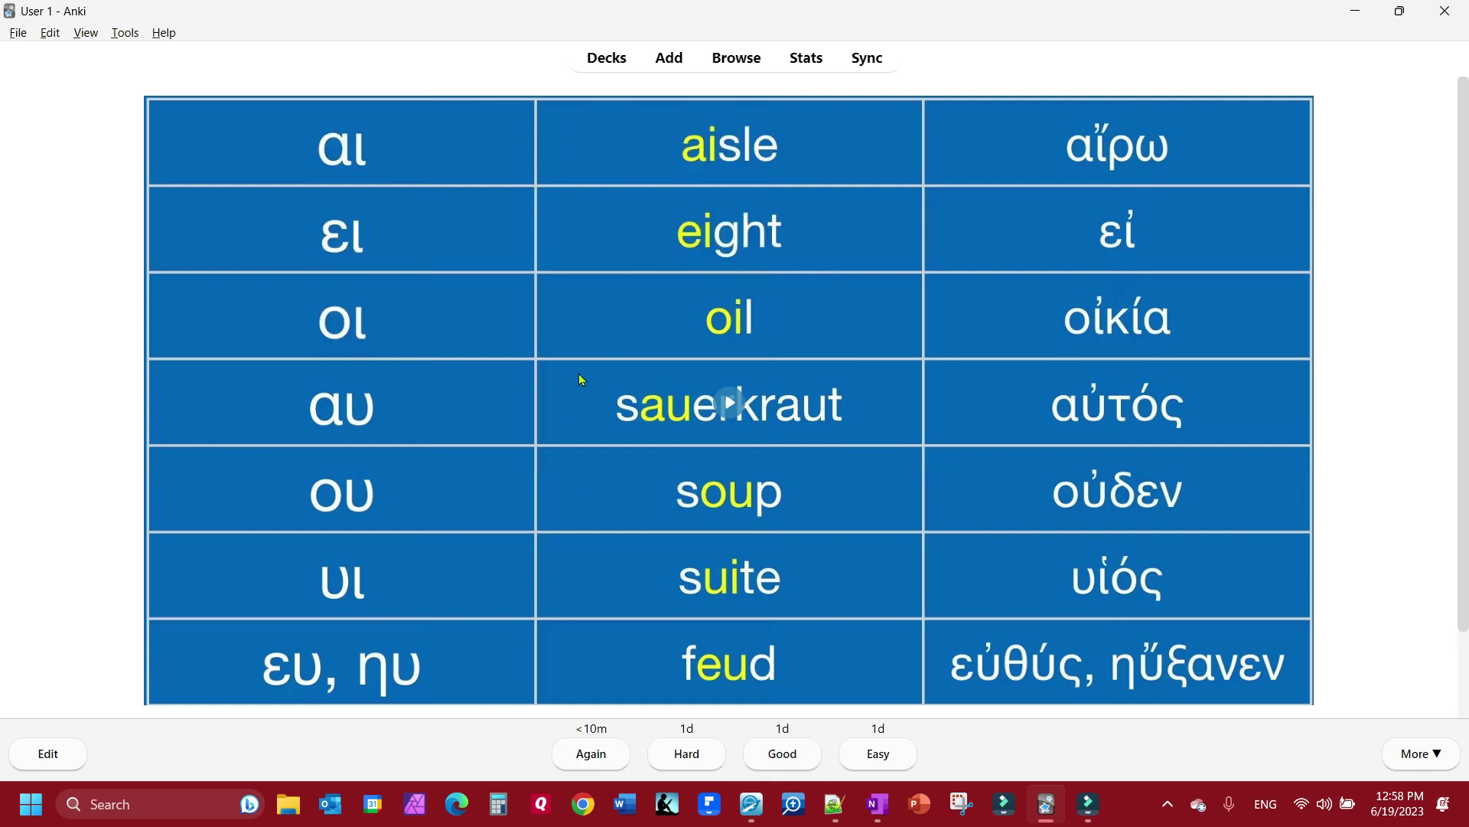
pyautogui.click(591, 764)
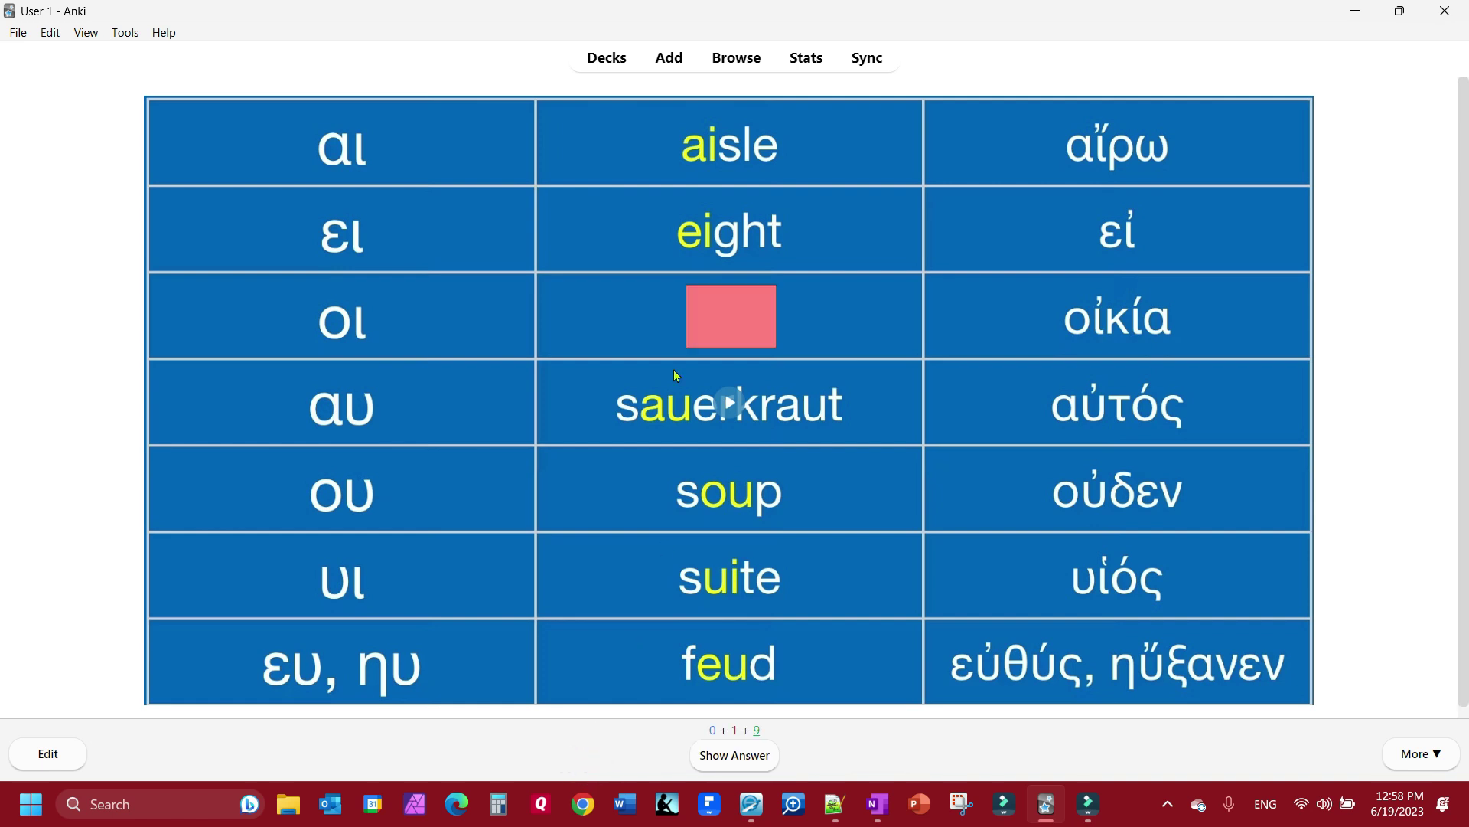
pyautogui.press('space')
pyautogui.press('space')
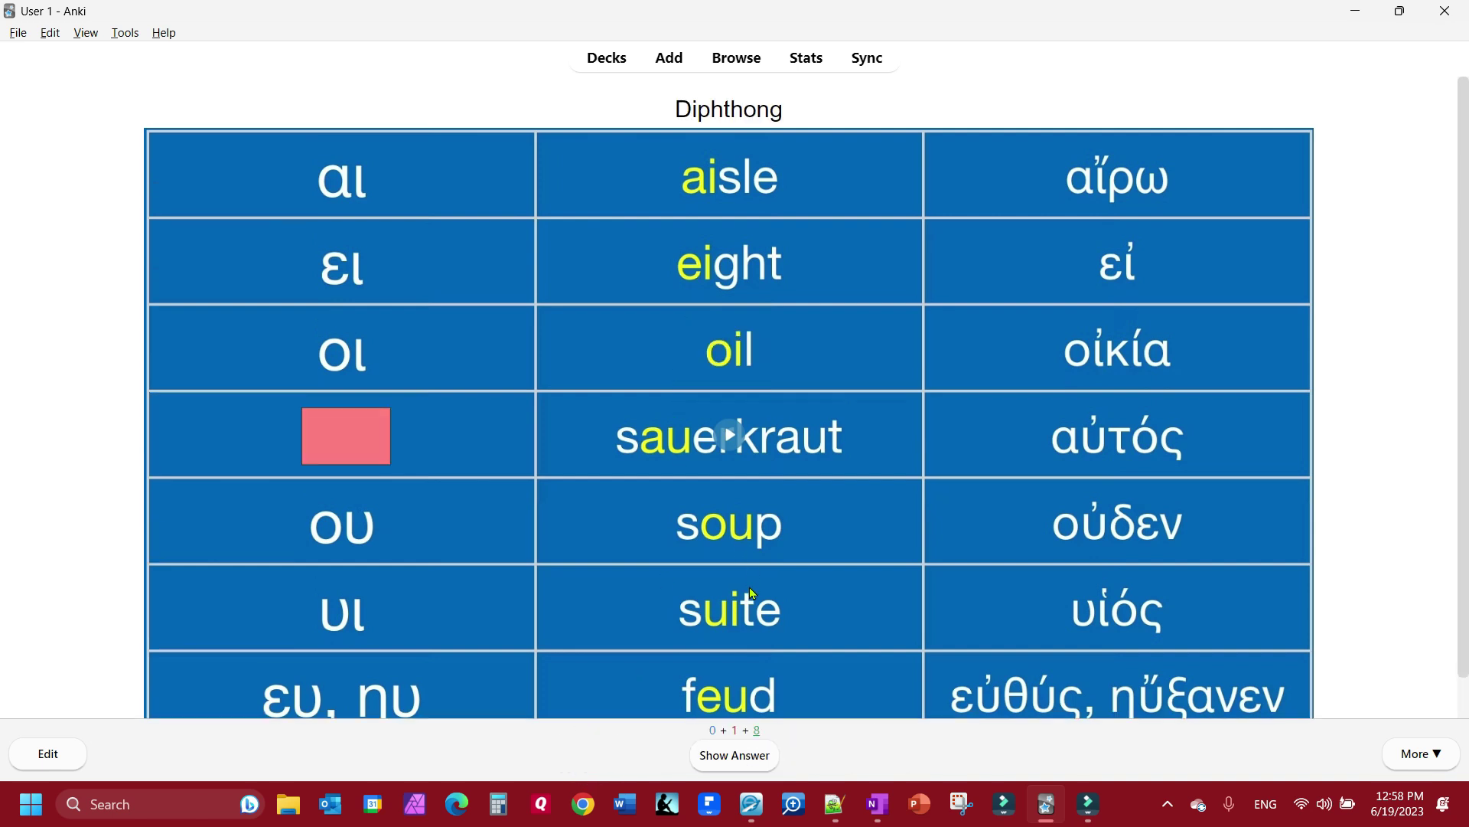